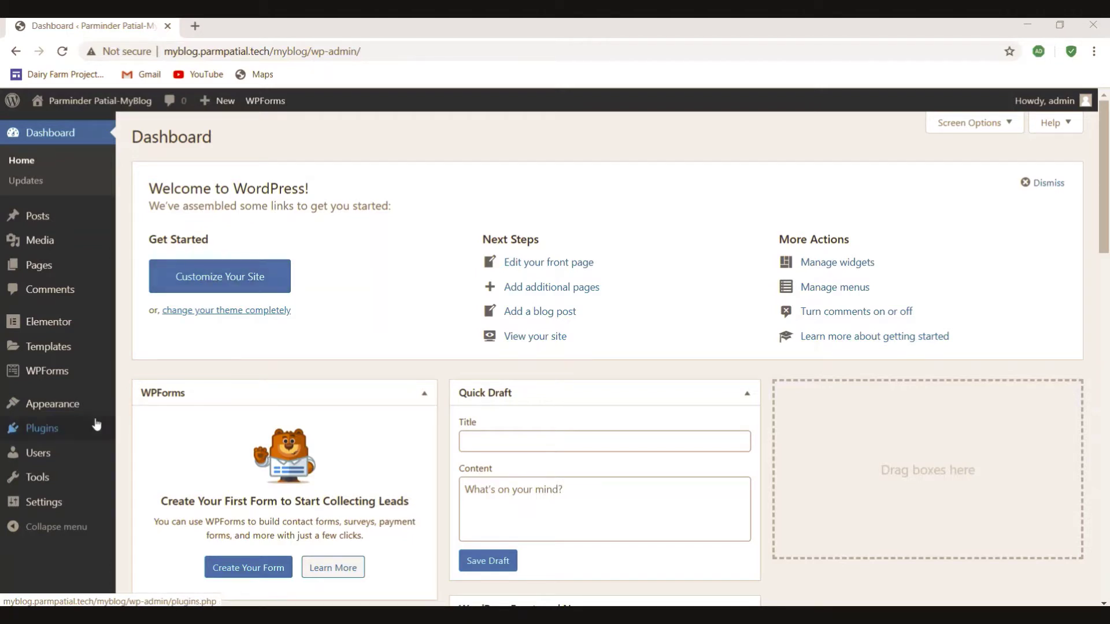
Open the theme customizer and look through its list of settings sections and the home page preview.
mouse_move(64, 414)
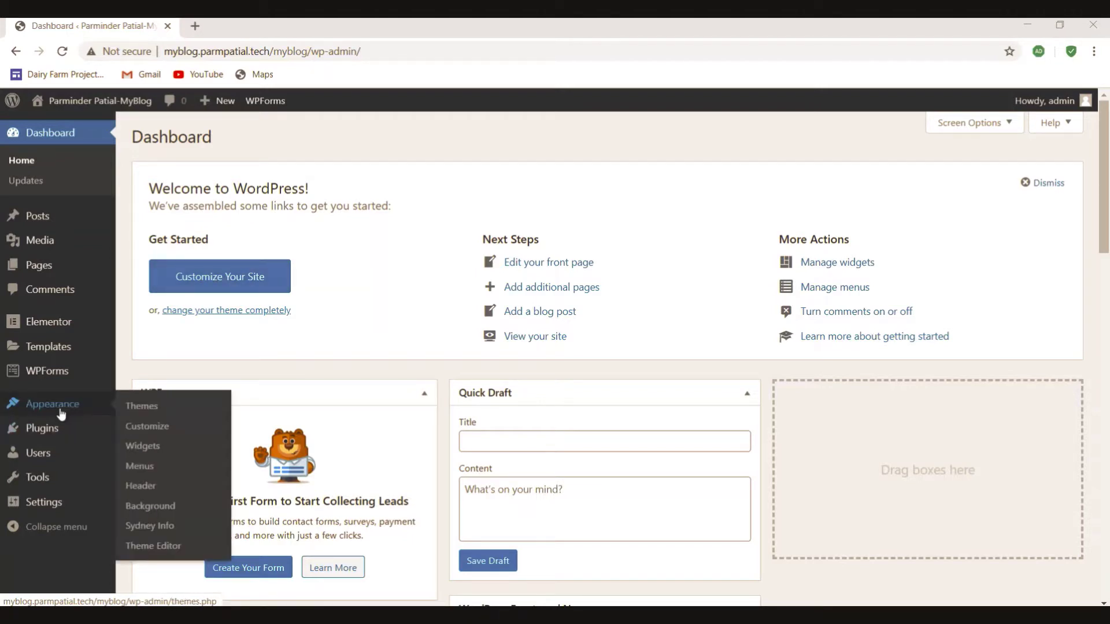
click(157, 428)
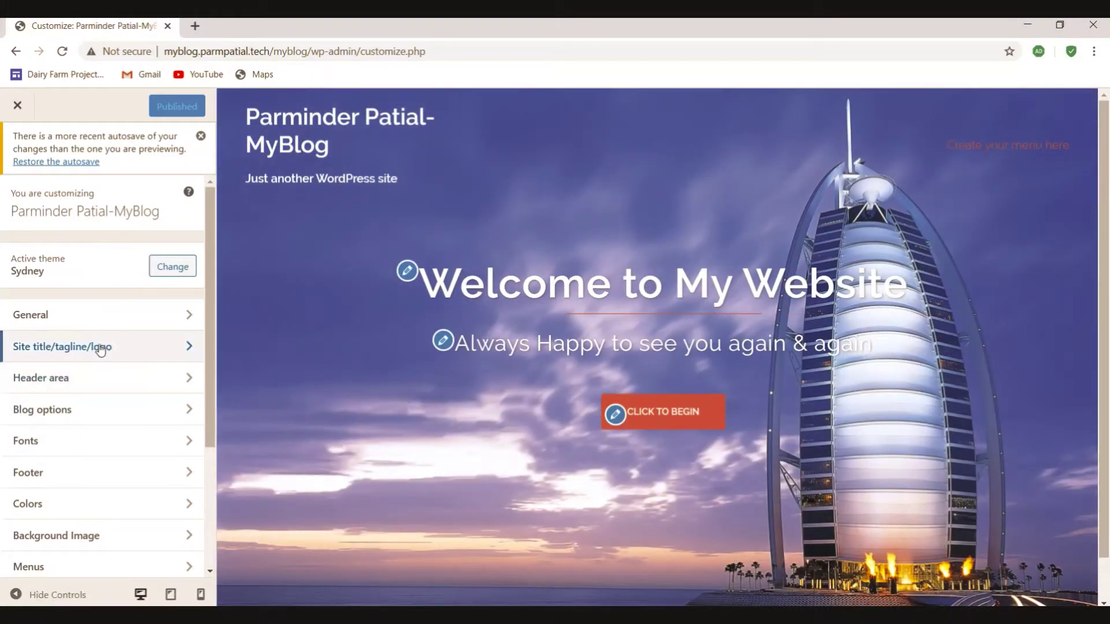
scroll(72, 352, down, 3)
scroll(74, 334, up, 3)
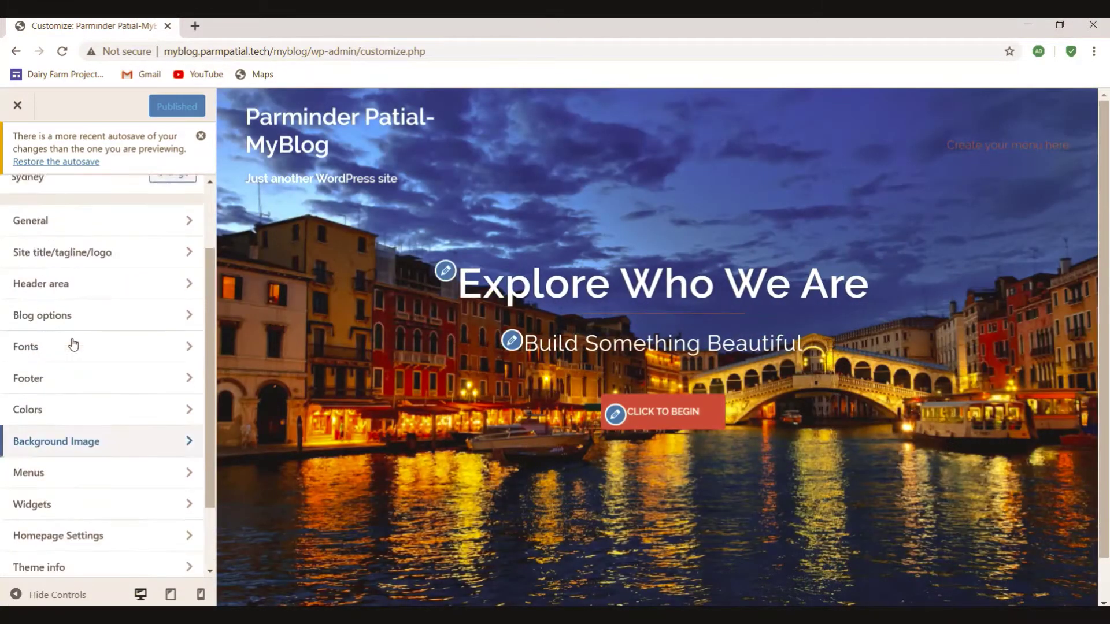
scroll(73, 338, down, 3)
scroll(84, 393, up, 3)
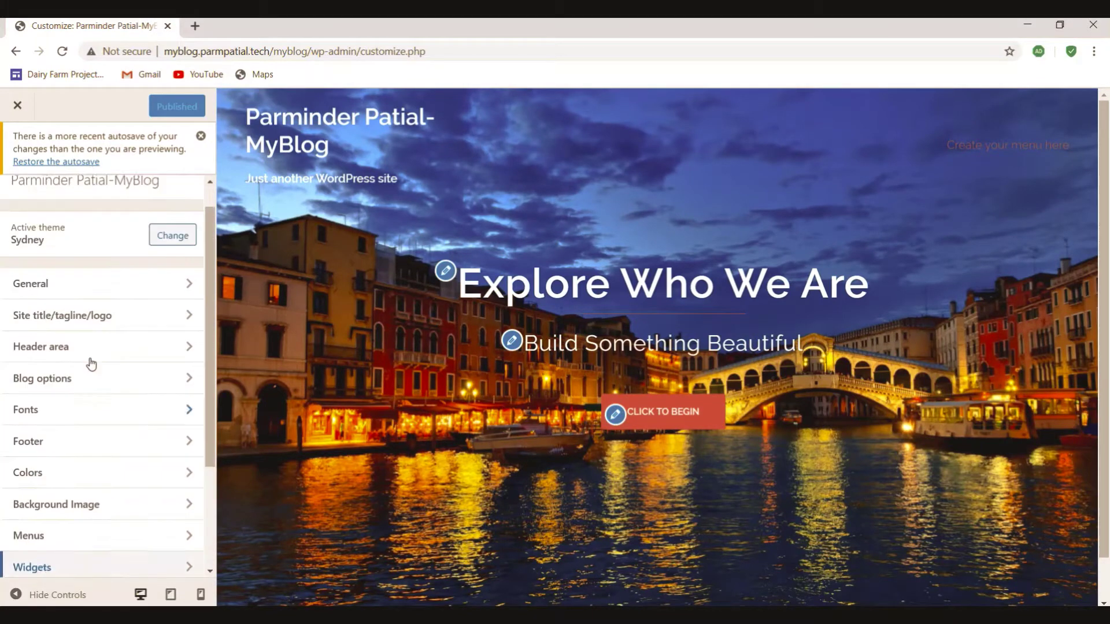
scroll(89, 289, down, 3)
scroll(89, 376, up, 3)
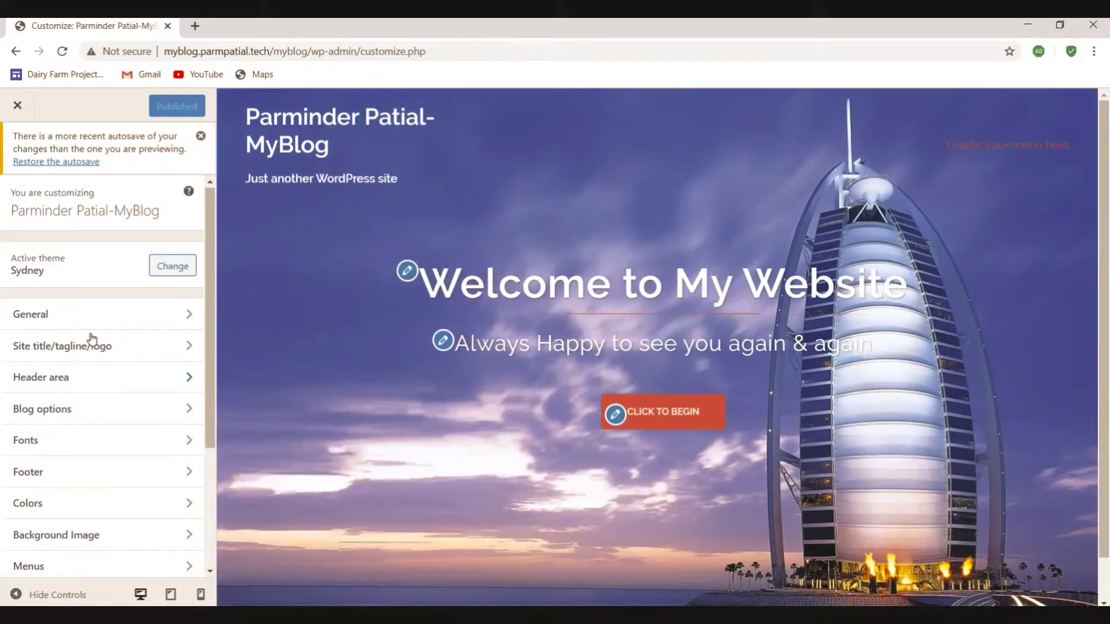
scroll(95, 266, down, 3)
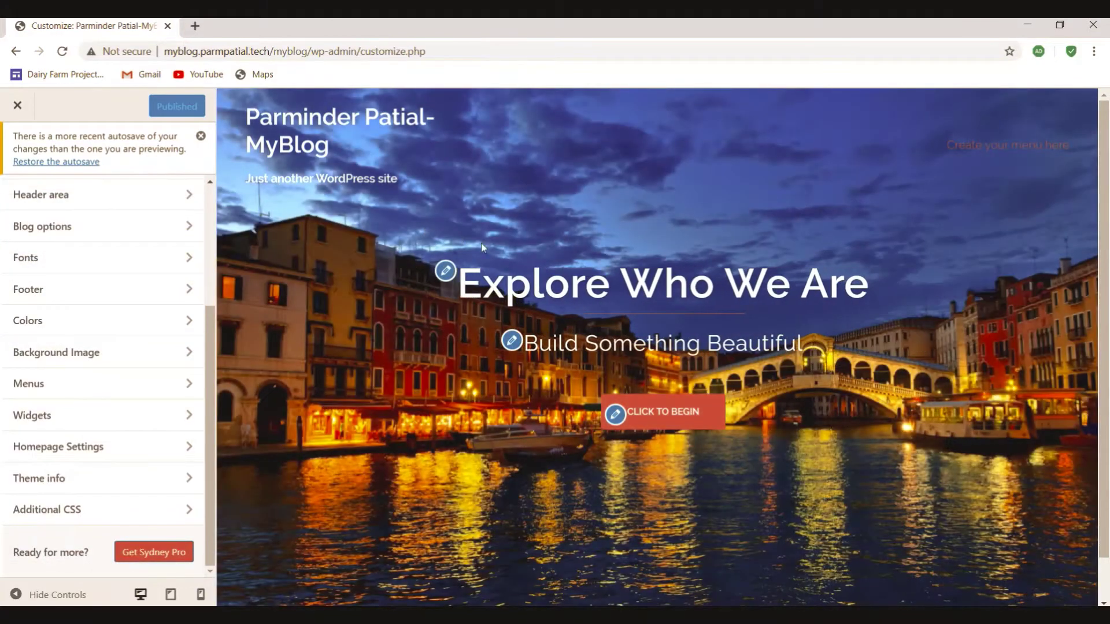
scroll(808, 133, down, 1)
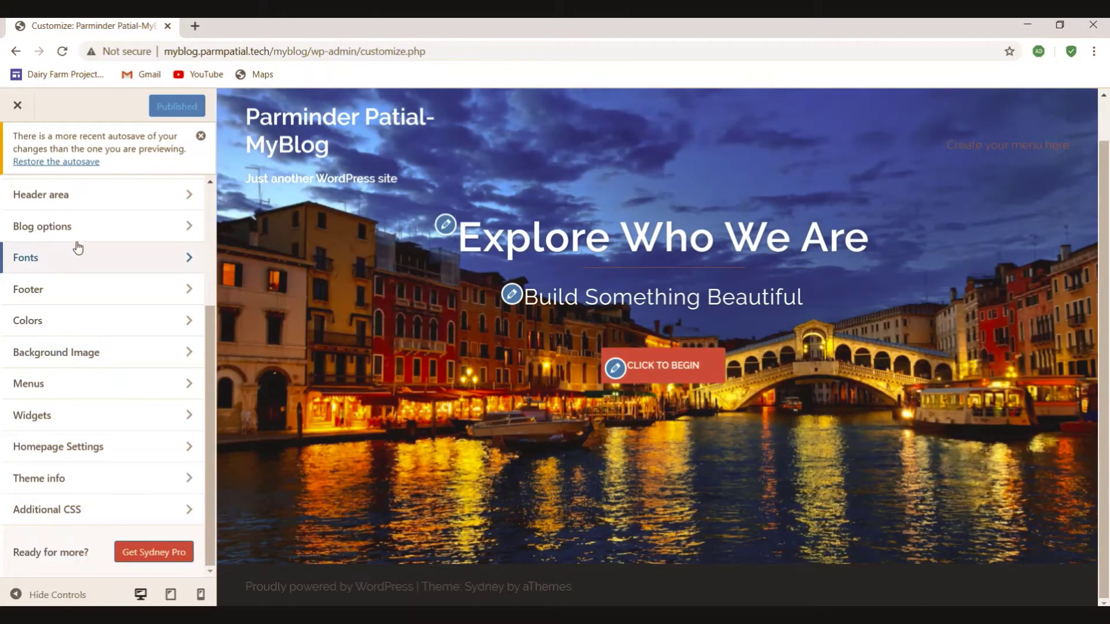
scroll(116, 250, up, 3)
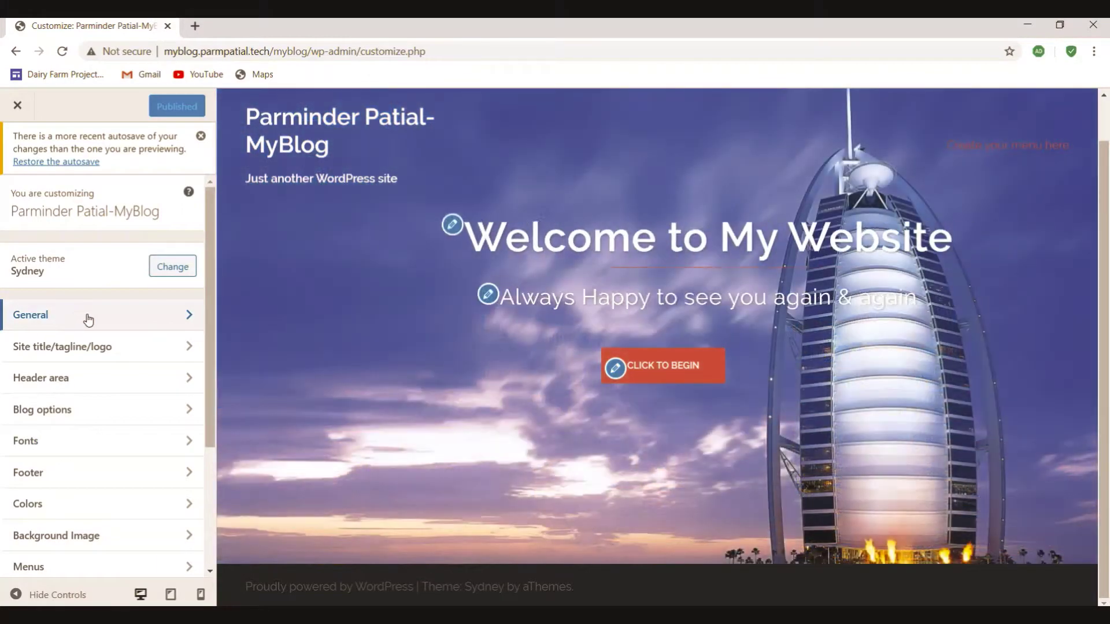
Review the page wrapper top and bottom padding settings in the General section, and return to the section list.
click(88, 316)
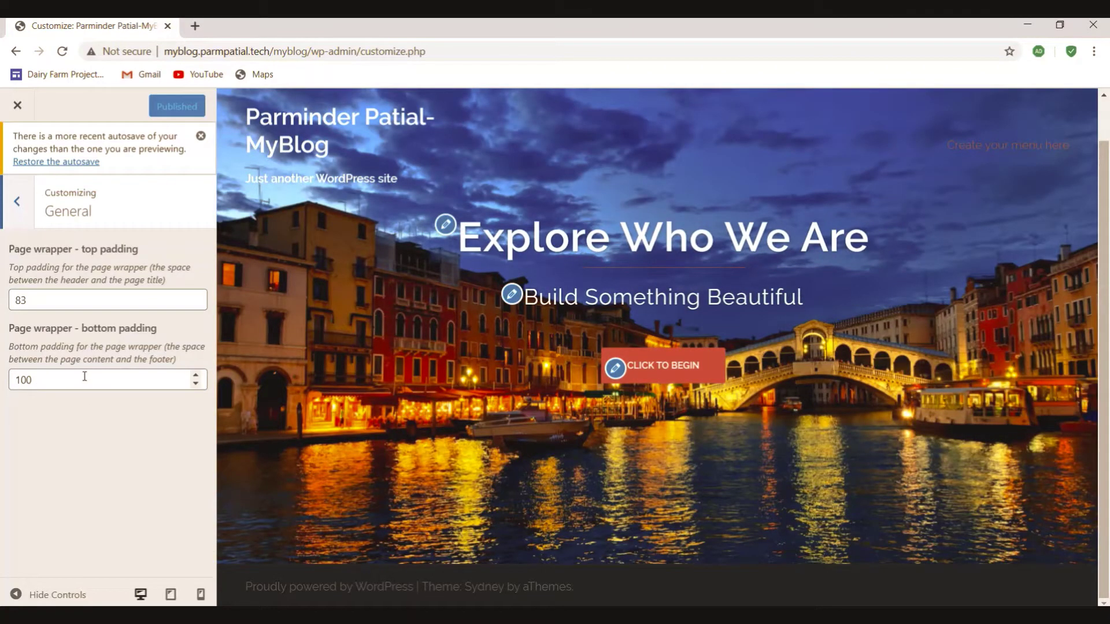
click(16, 208)
scroll(52, 301, down, 1)
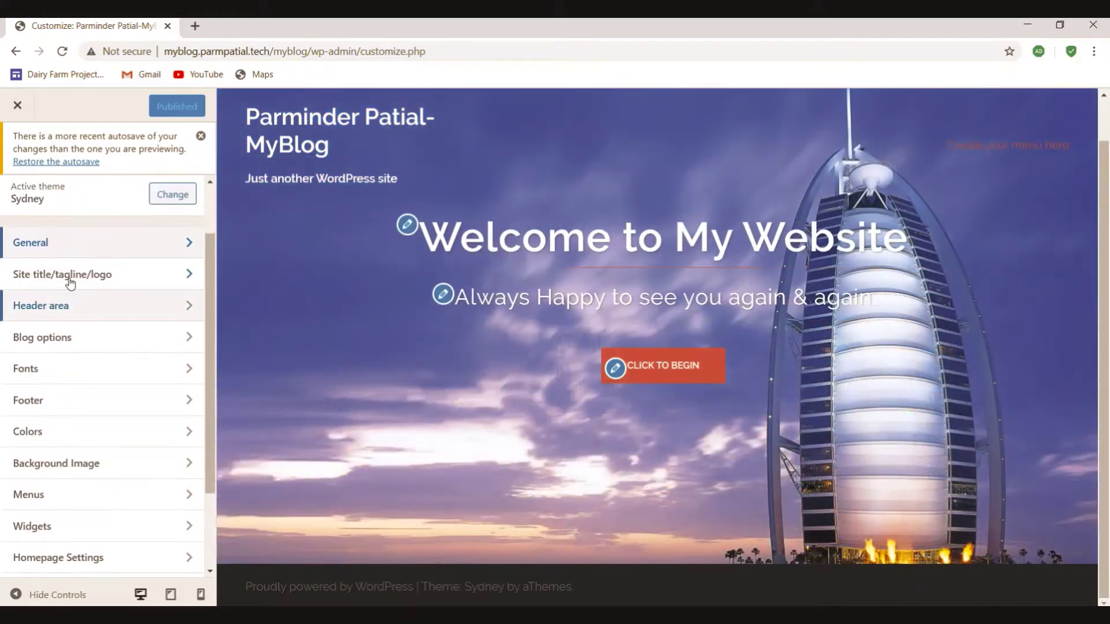
Delete the tagline text in the site title, tagline and logo settings, publish the change, and return to the section list.
click(70, 280)
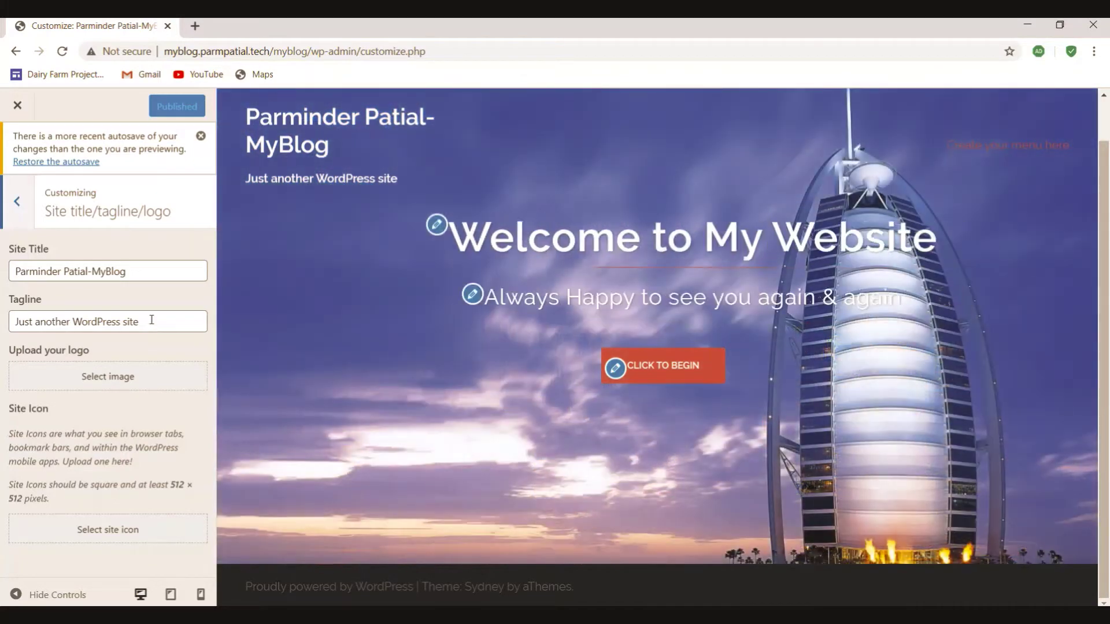
drag(152, 322, 18, 322)
key(BackSpace)
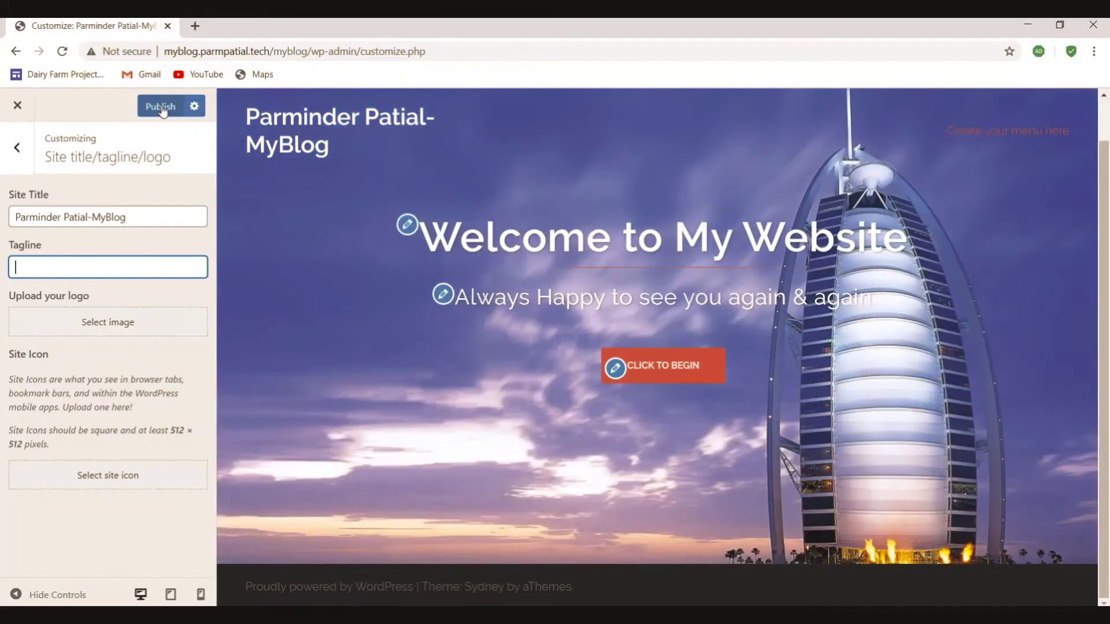
click(163, 108)
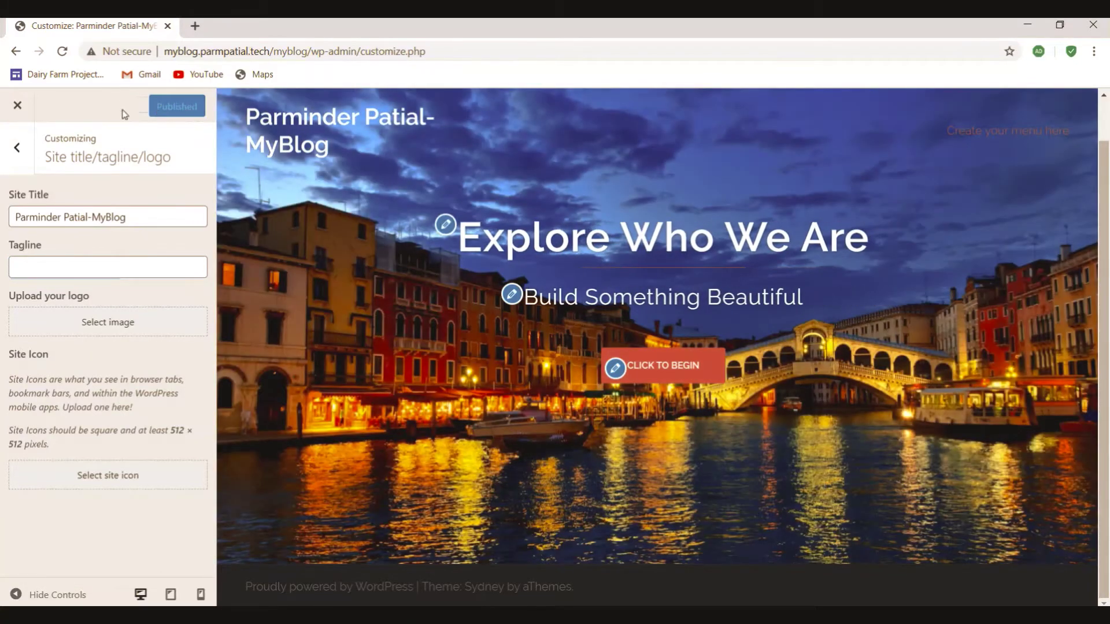
click(18, 151)
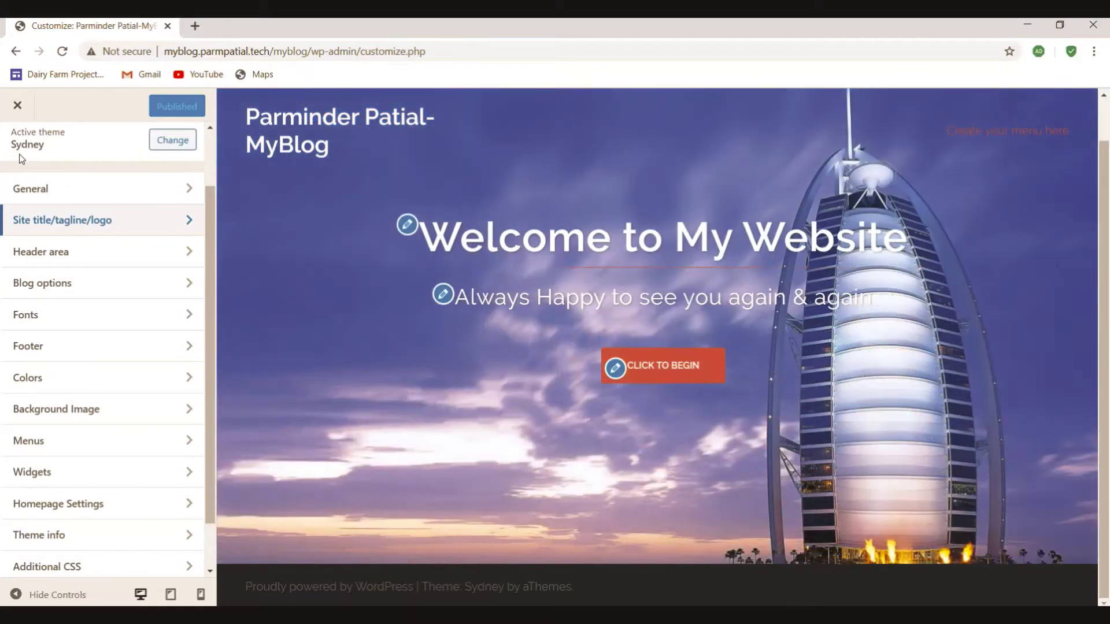
Review the front page and site header type options in the Header area, and go back to its subsections.
click(65, 253)
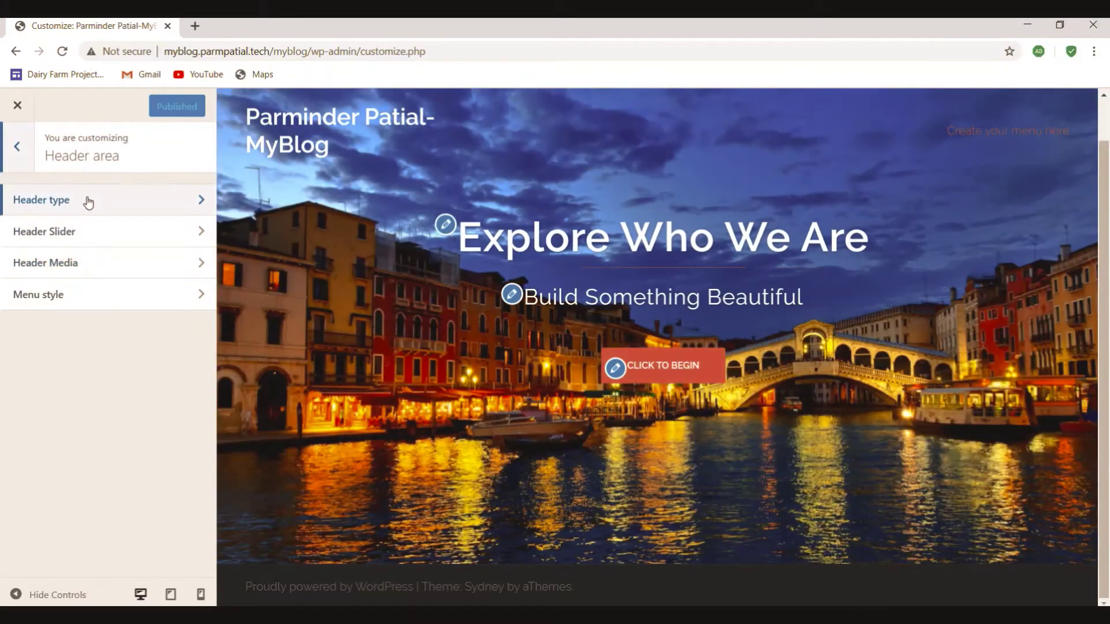
click(88, 201)
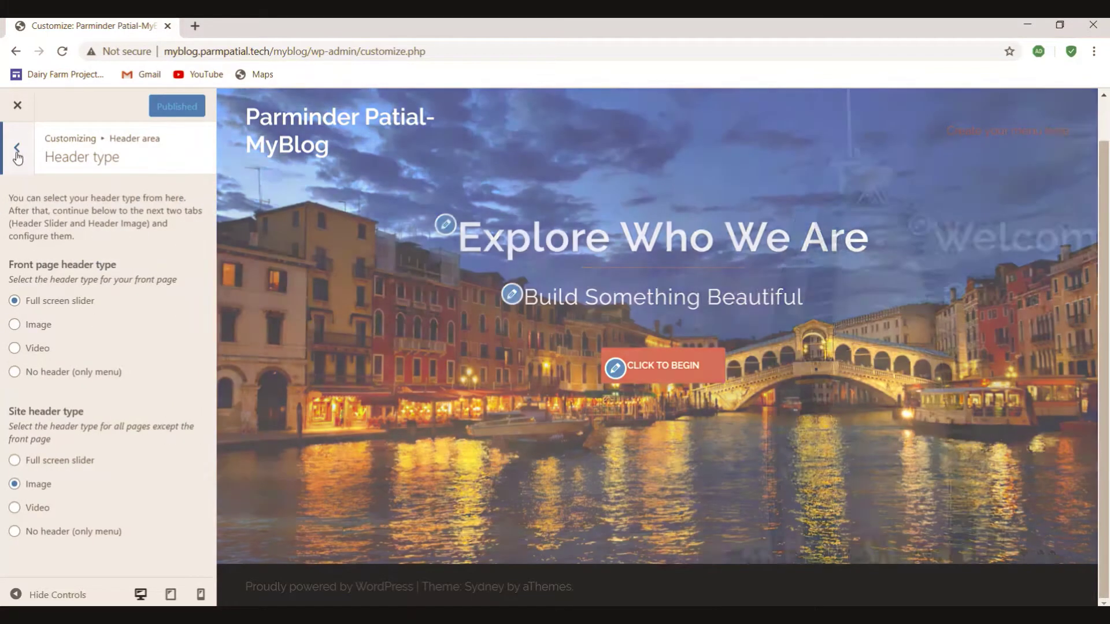
click(16, 147)
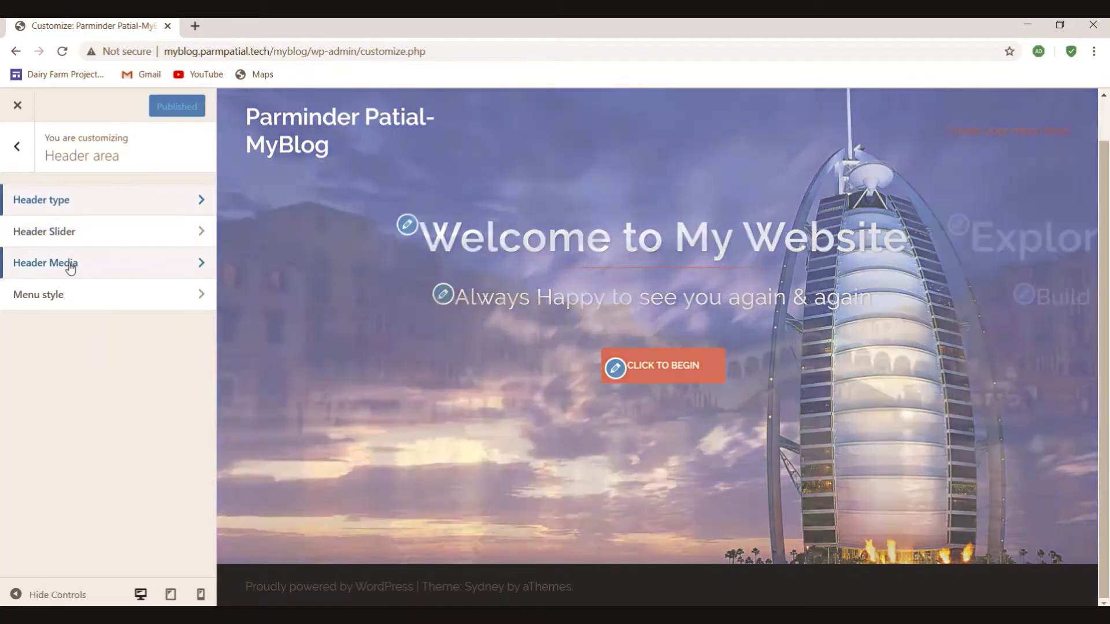
Examine the Header Media settings for the header video, header image, background size, height and overlay, and return to the Header area.
click(70, 266)
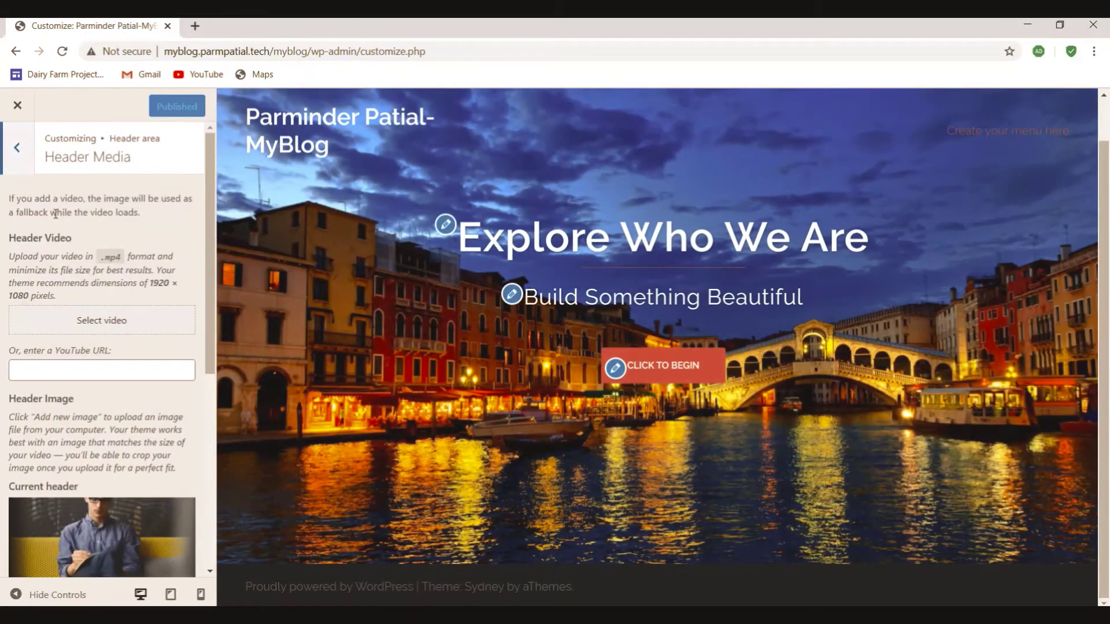
scroll(54, 241, down, 1)
scroll(55, 241, down, 1)
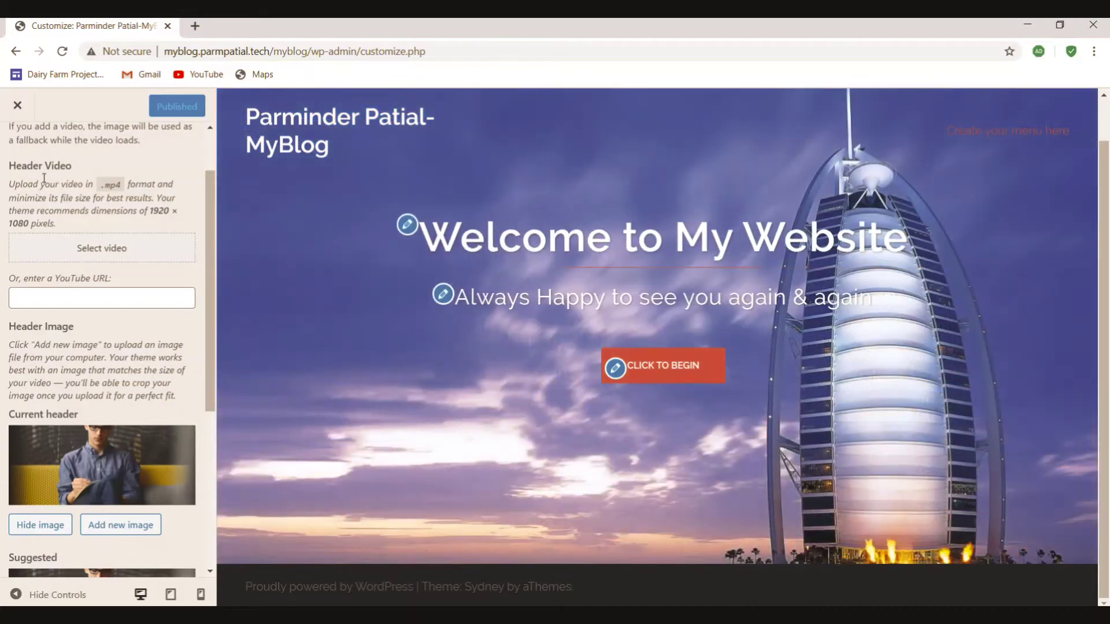
scroll(64, 194, up, 2)
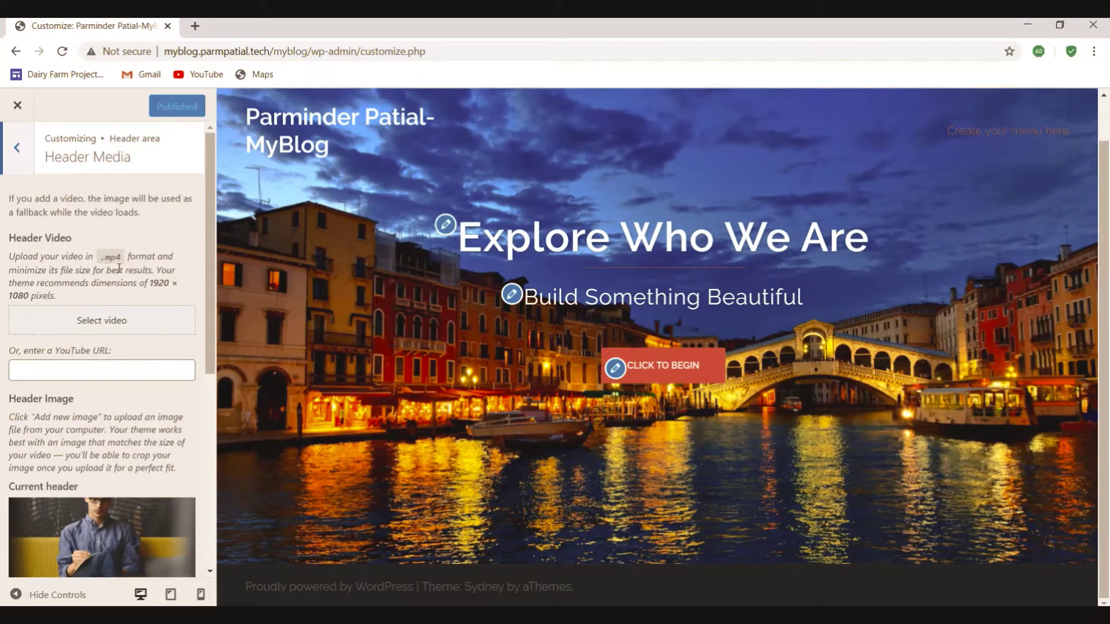
scroll(104, 293, down, 4)
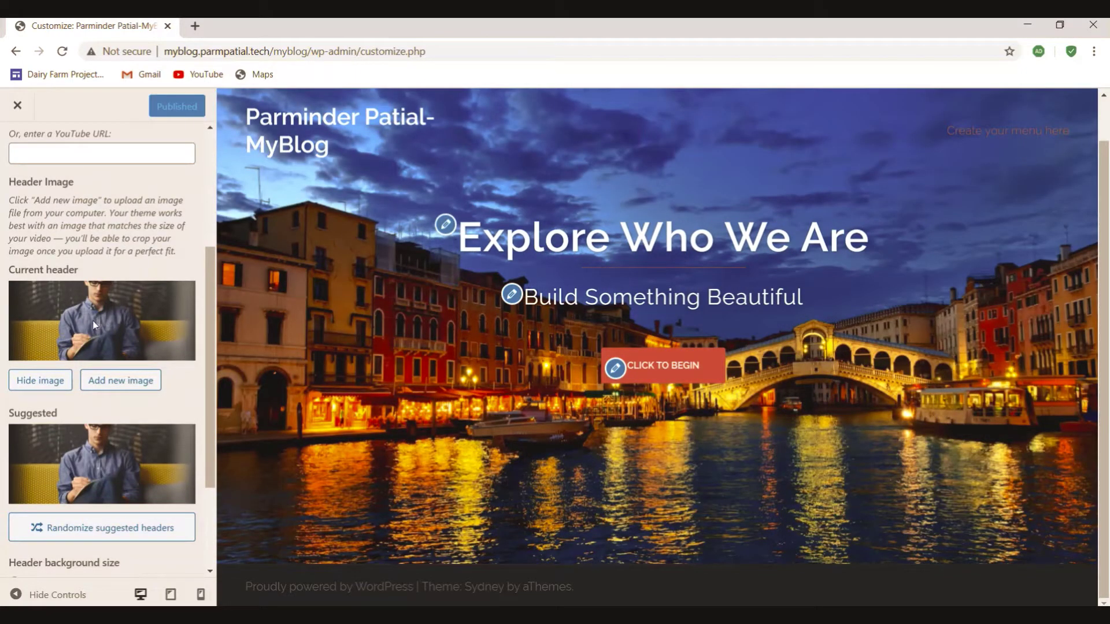
scroll(92, 321, down, 3)
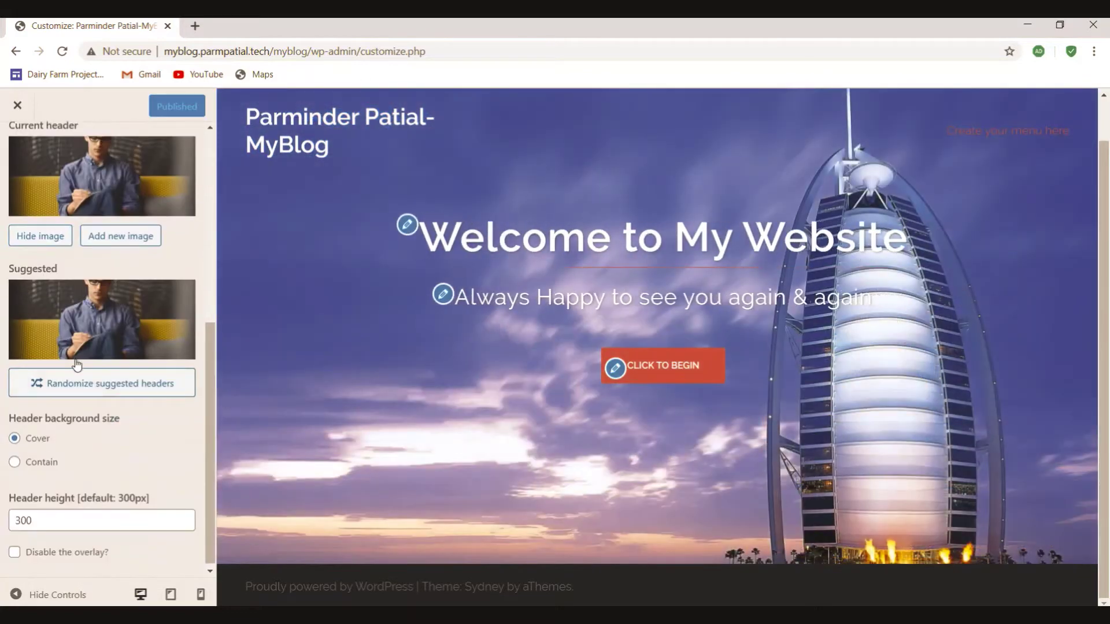
scroll(86, 312, up, 6)
scroll(81, 338, down, 5)
scroll(78, 353, up, 5)
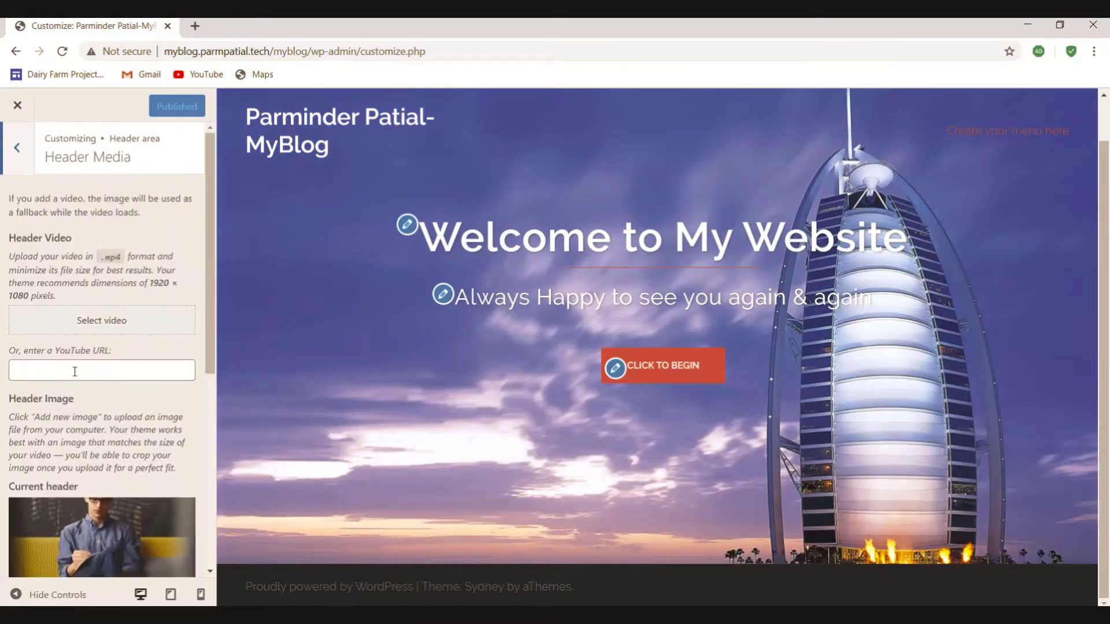
scroll(75, 347, down, 1)
scroll(78, 433, up, 1)
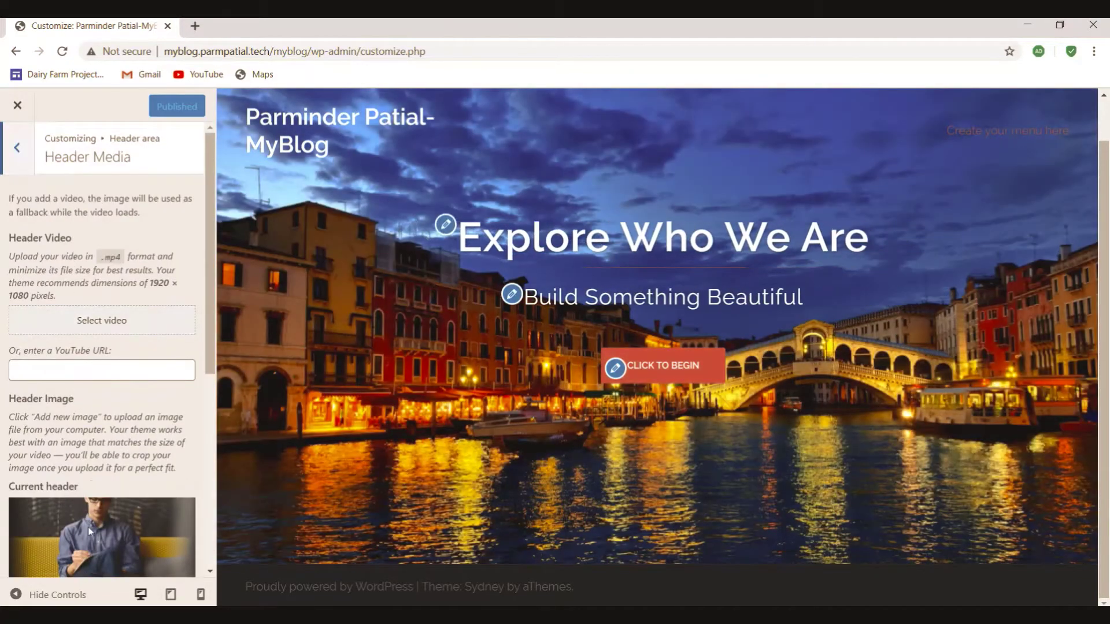
scroll(84, 518, down, 1)
scroll(81, 405, down, 3)
scroll(77, 317, up, 4)
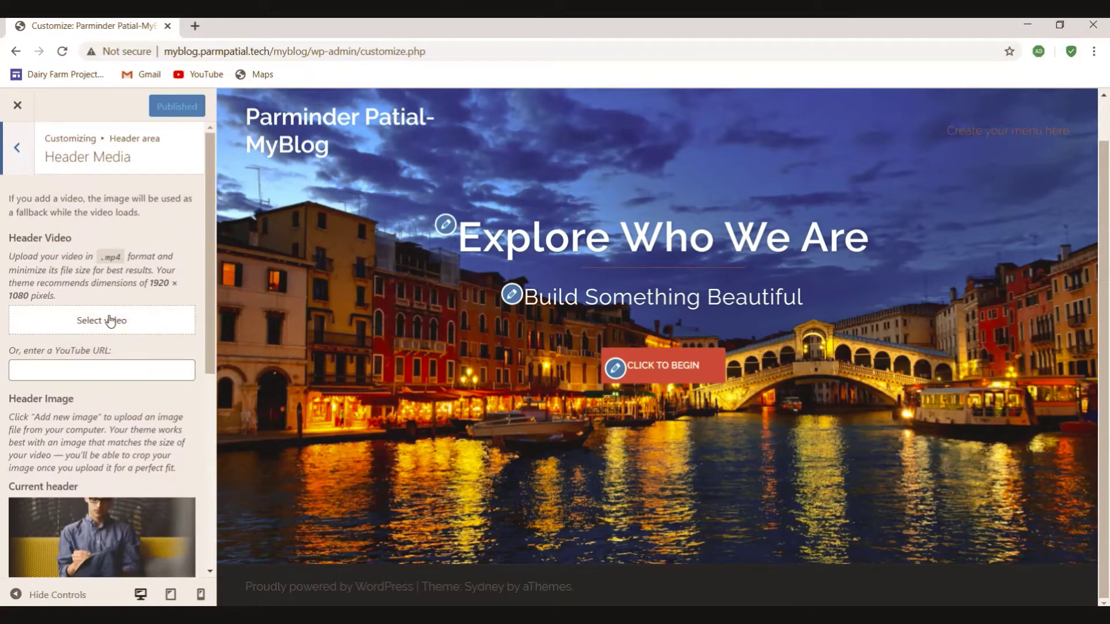
scroll(110, 352, down, 3)
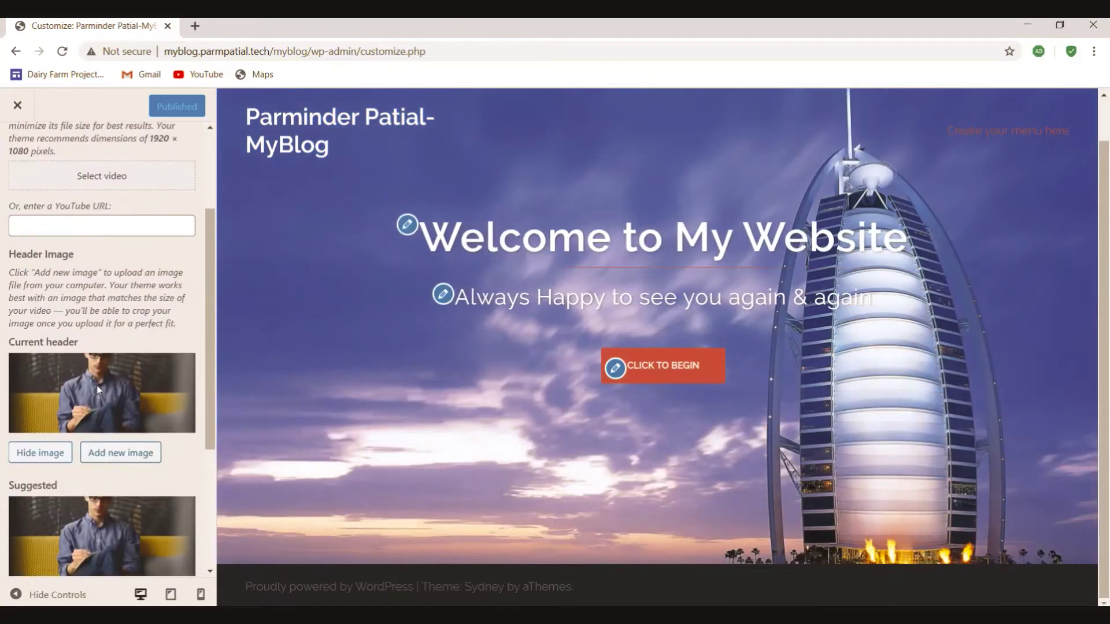
scroll(97, 387, down, 1)
scroll(98, 391, down, 2)
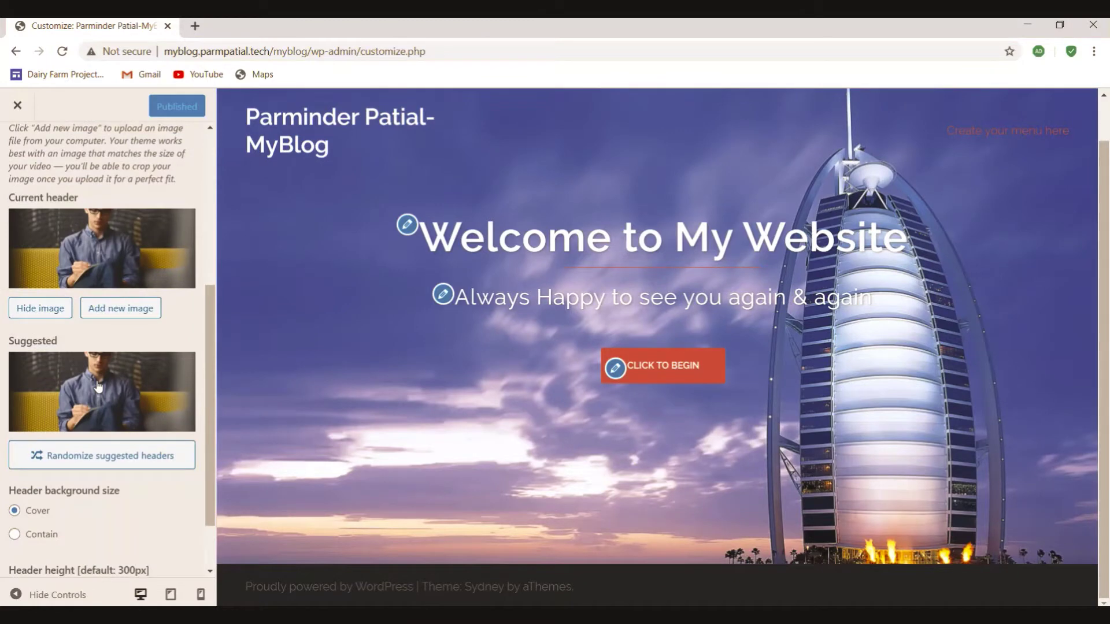
scroll(99, 388, up, 4)
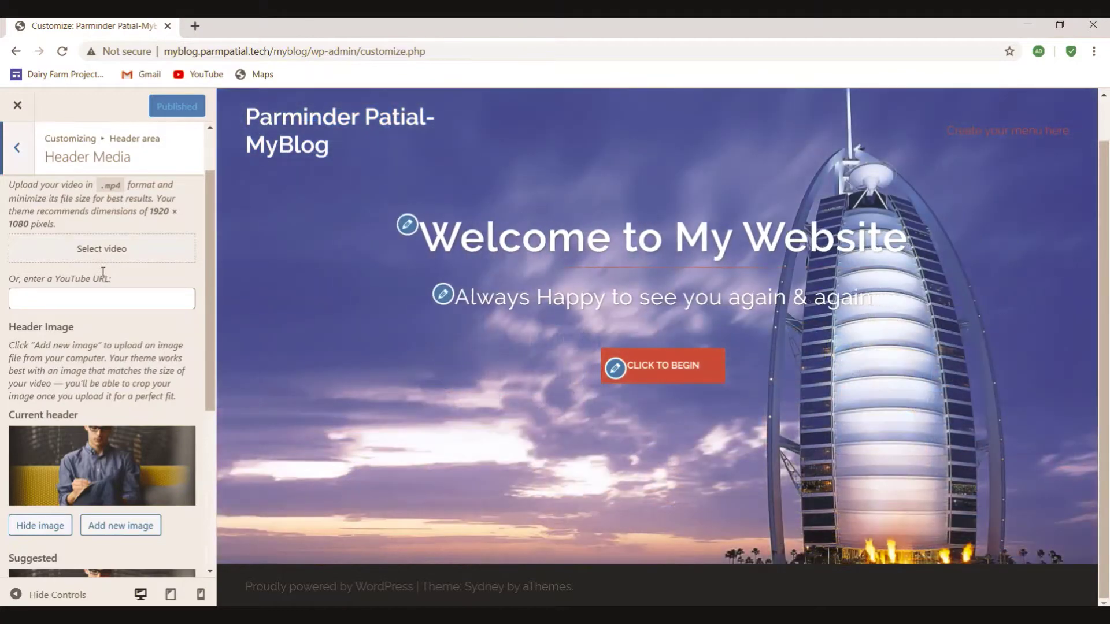
scroll(105, 275, down, 1)
scroll(104, 275, down, 3)
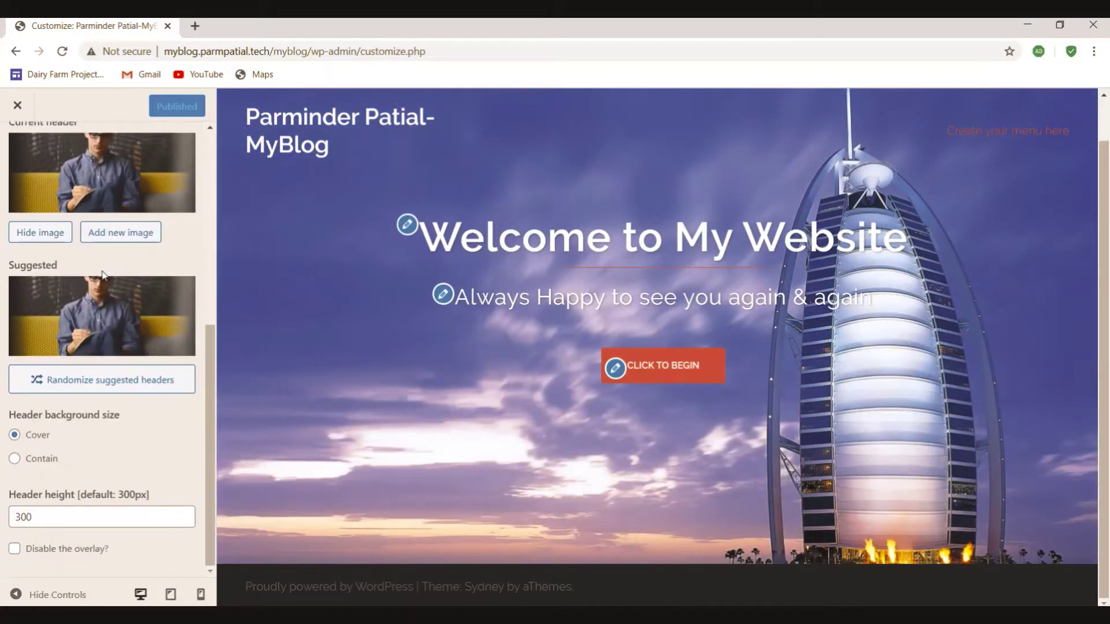
scroll(104, 276, up, 5)
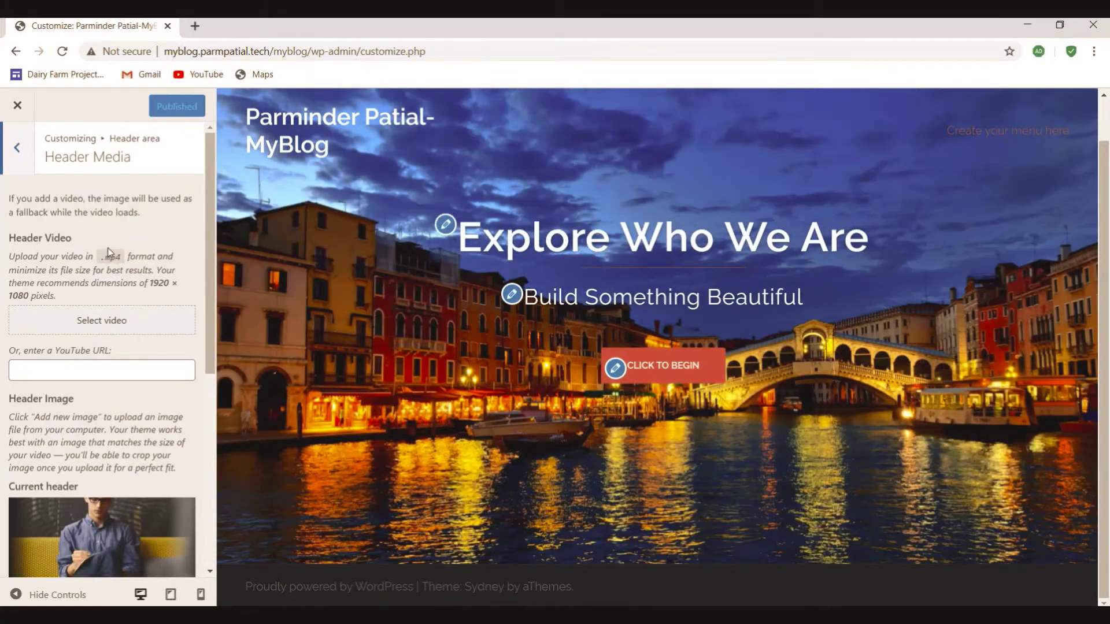
click(18, 151)
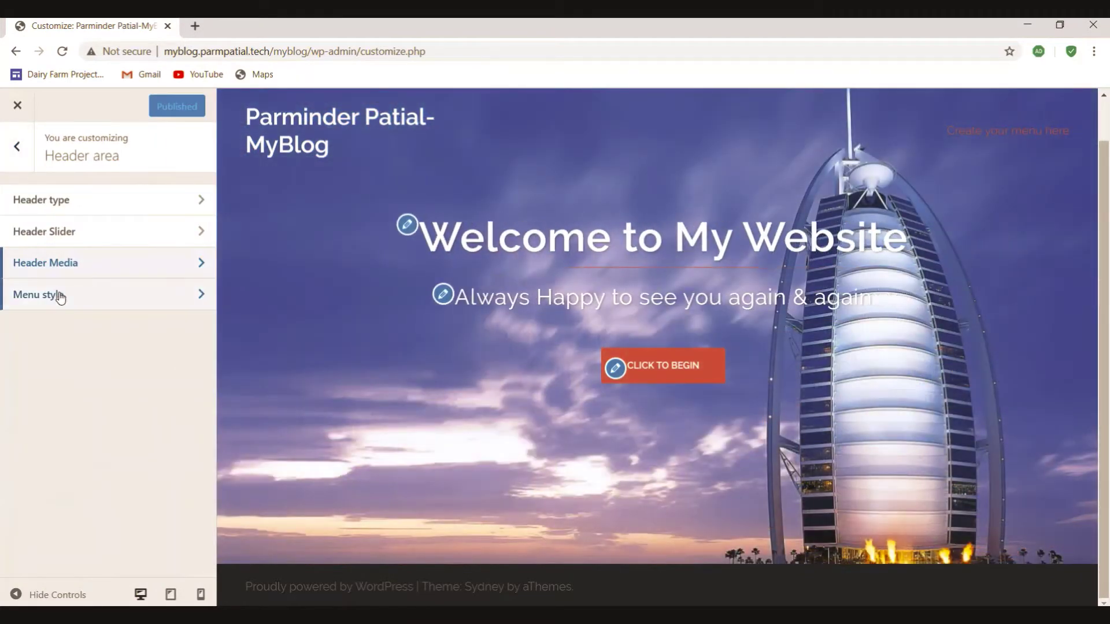
Examine the Sticky menu and Menu style options against the menu area in the home page preview.
click(60, 298)
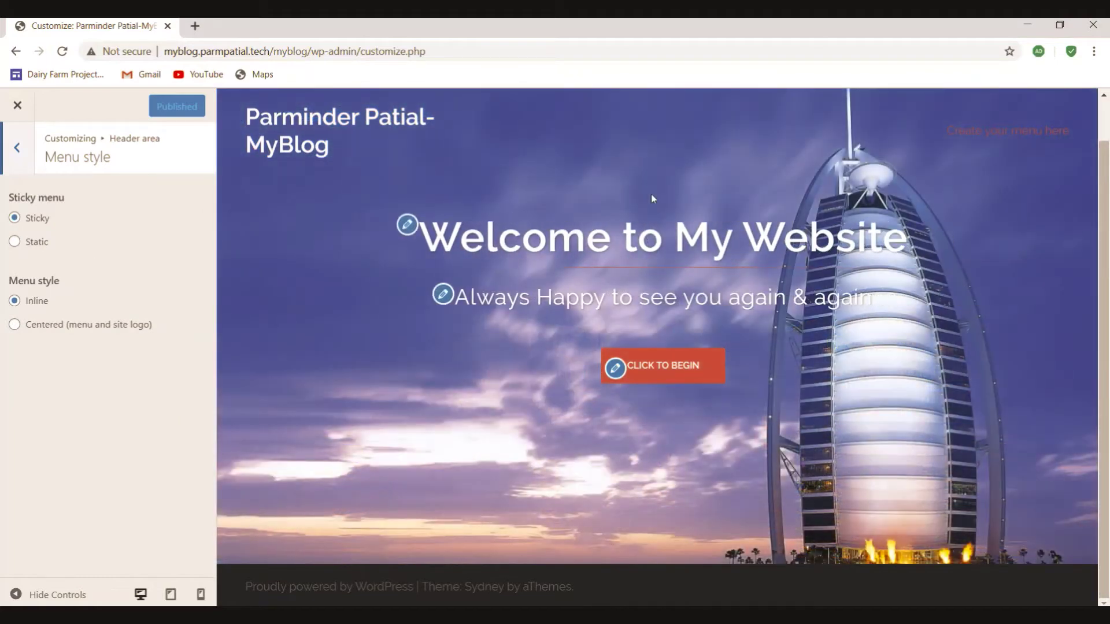
scroll(516, 149, up, 2)
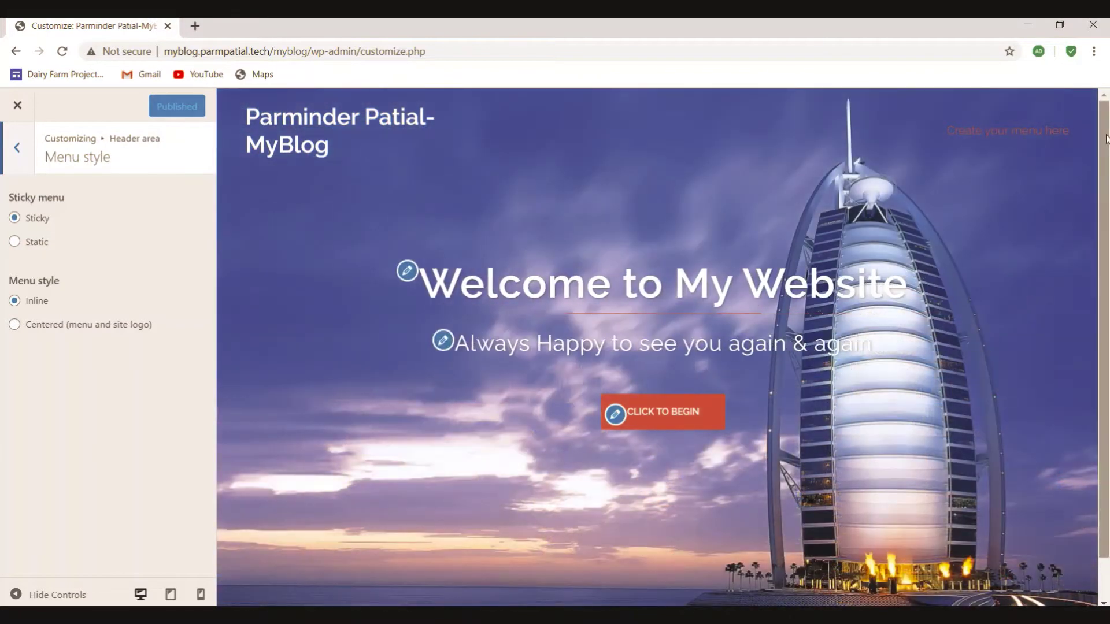
scroll(1107, 254, down, 2)
drag(1108, 256, 1108, 214)
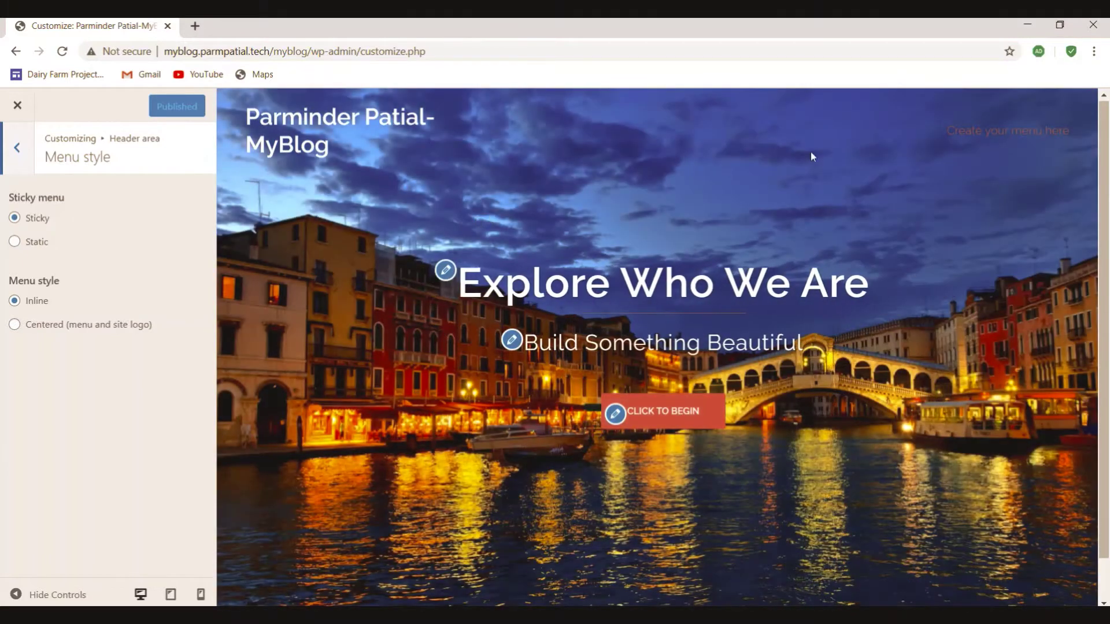
mouse_move(1103, 142)
mouse_down()
mouse_move(1104, 181)
mouse_move(1104, 141)
mouse_up()
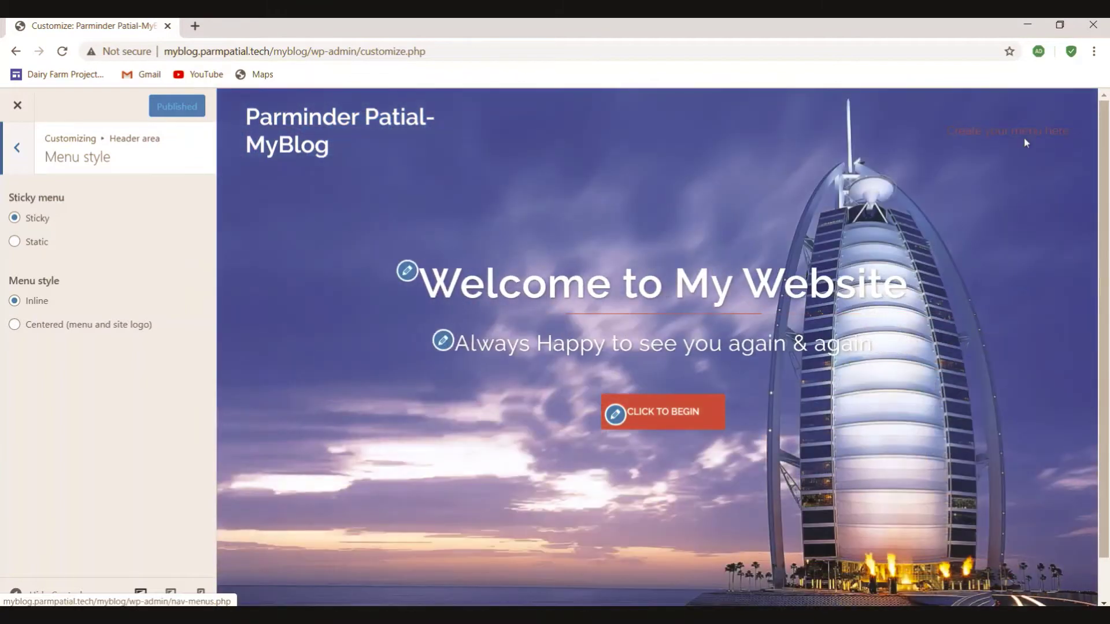
Check how the sticky menu behaves over the home page preview while moving through the page.
drag(1105, 145, 1106, 243)
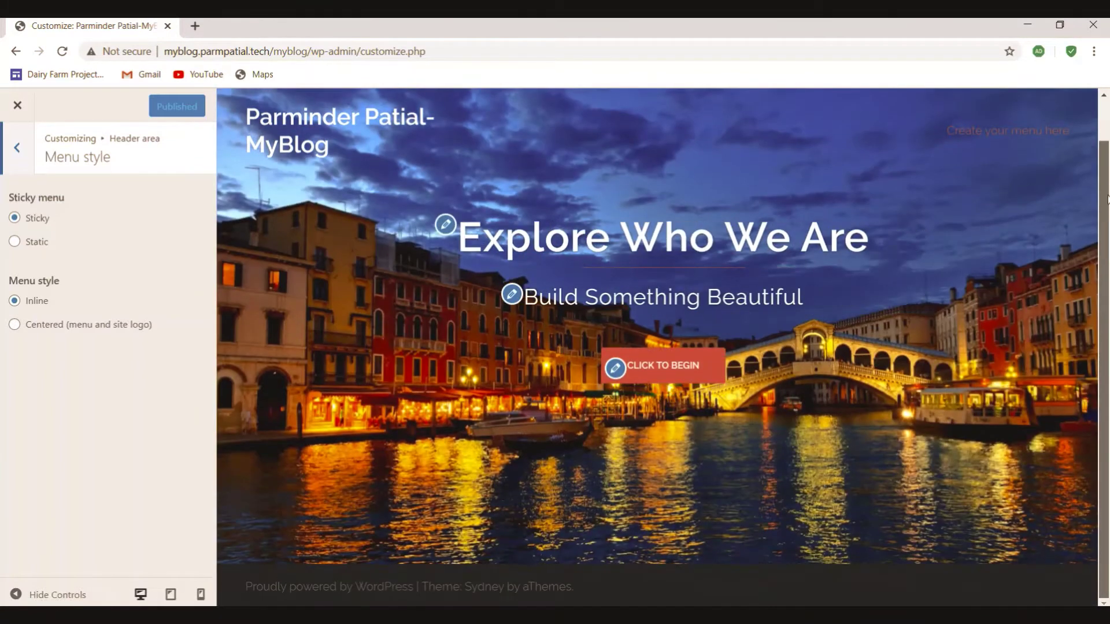
drag(1106, 184, 1107, 158)
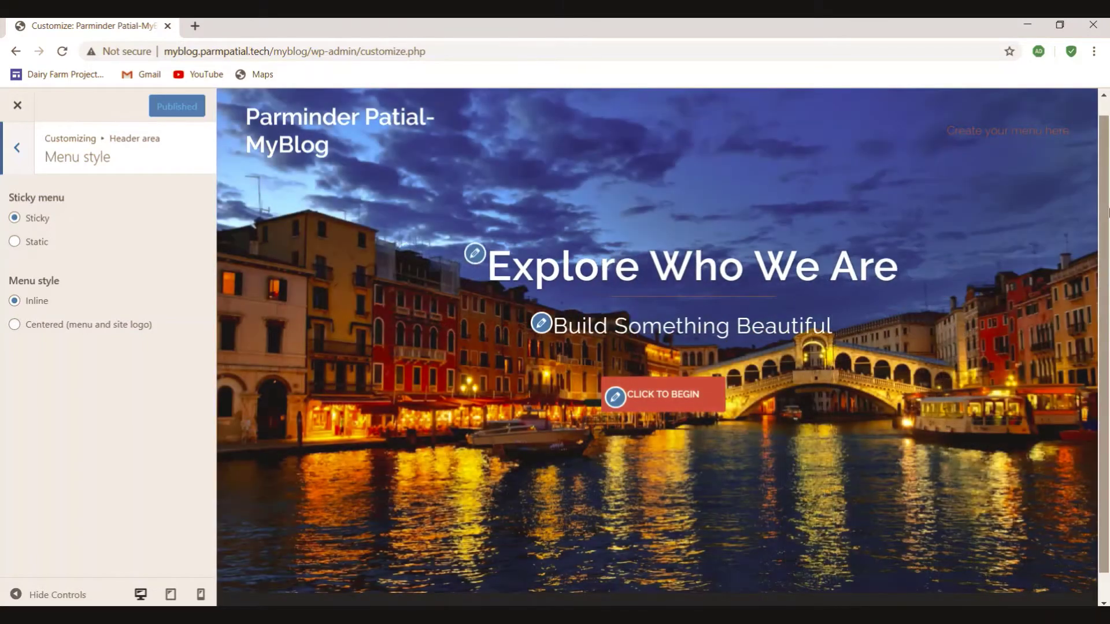
scroll(1102, 189, down, 1)
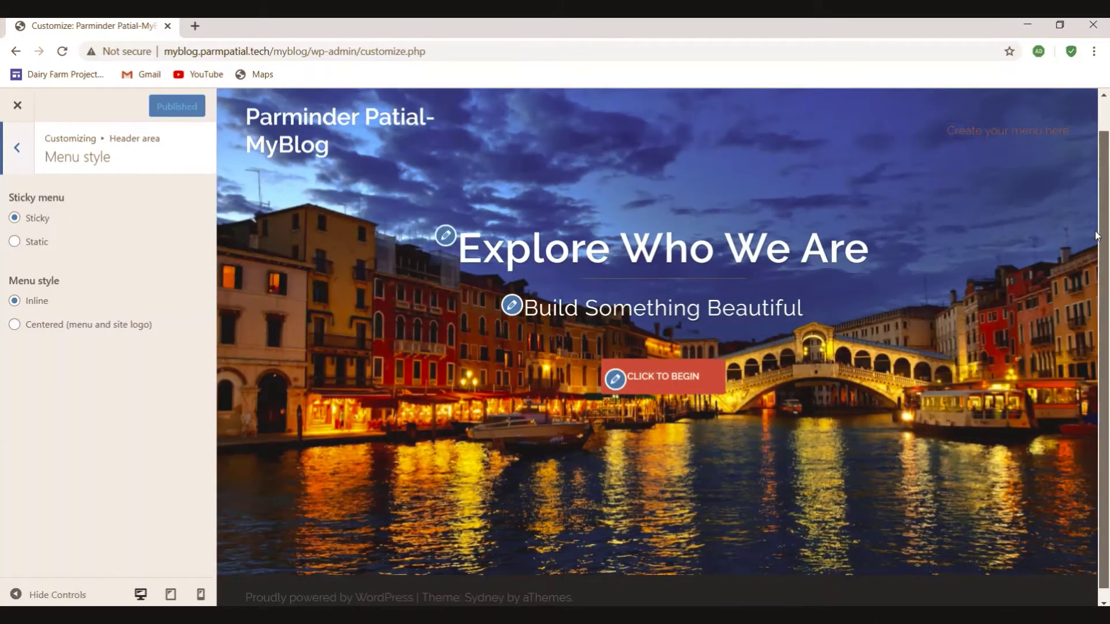
scroll(486, 147, up, 1)
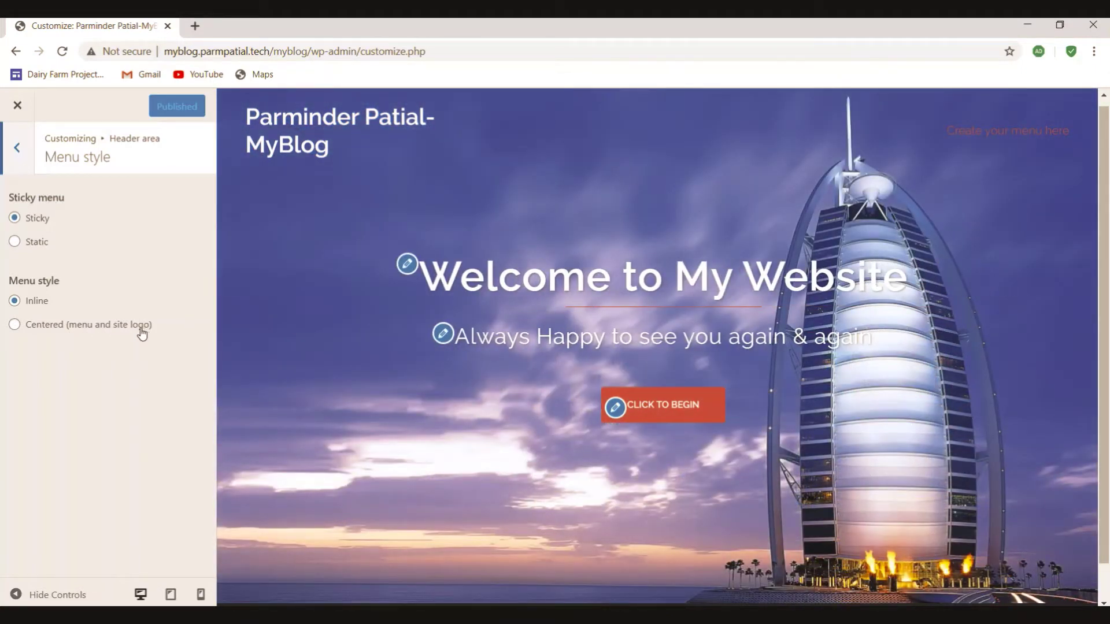
Try the Centered (menu and site logo) menu style, switch back to Inline, and publish the settings.
click(14, 324)
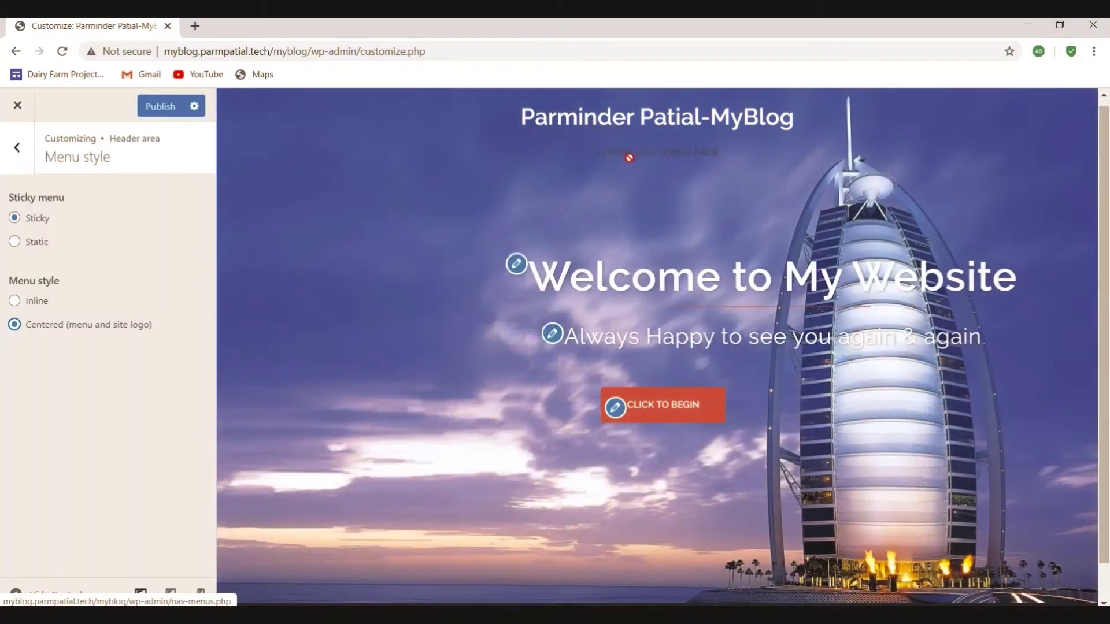
click(34, 305)
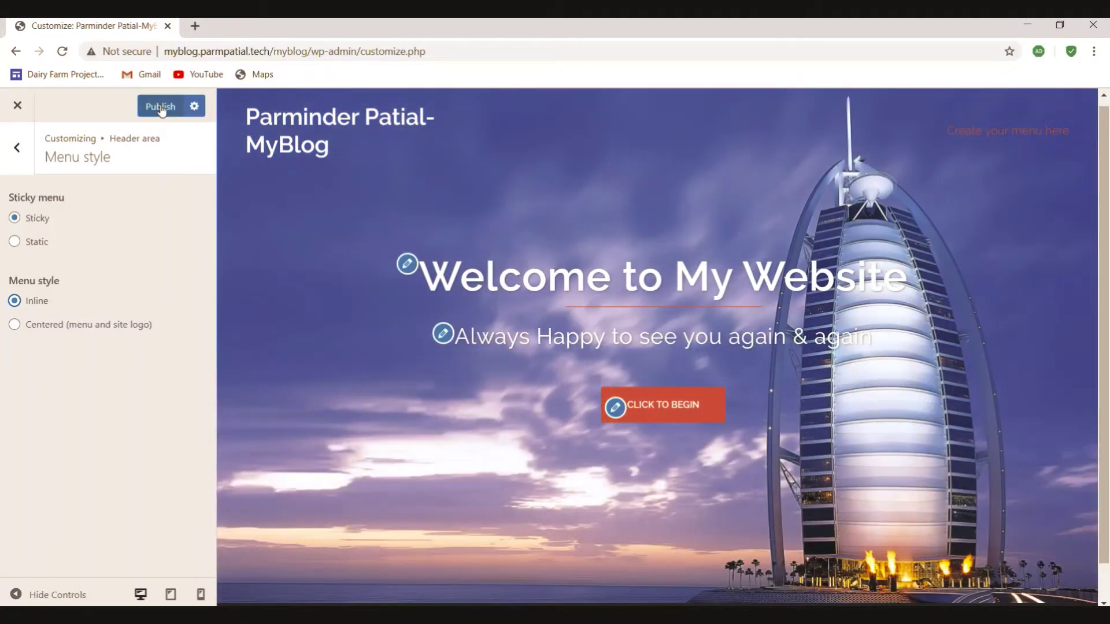
click(161, 108)
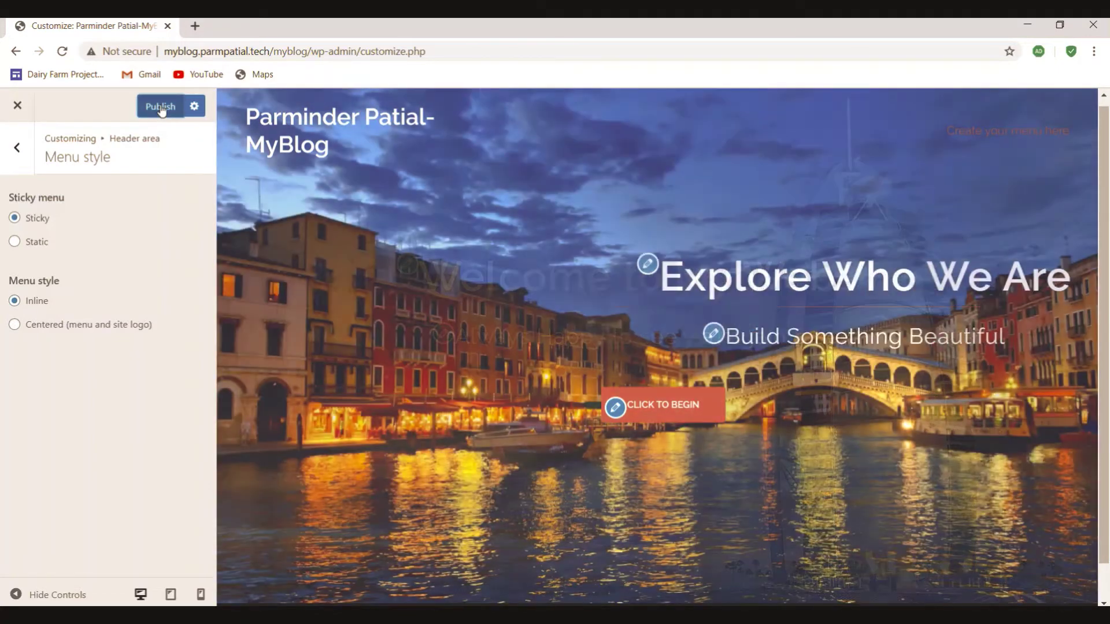
Leave the Header area, open the Fonts section, and review its general, body, headings and font size settings.
click(17, 148)
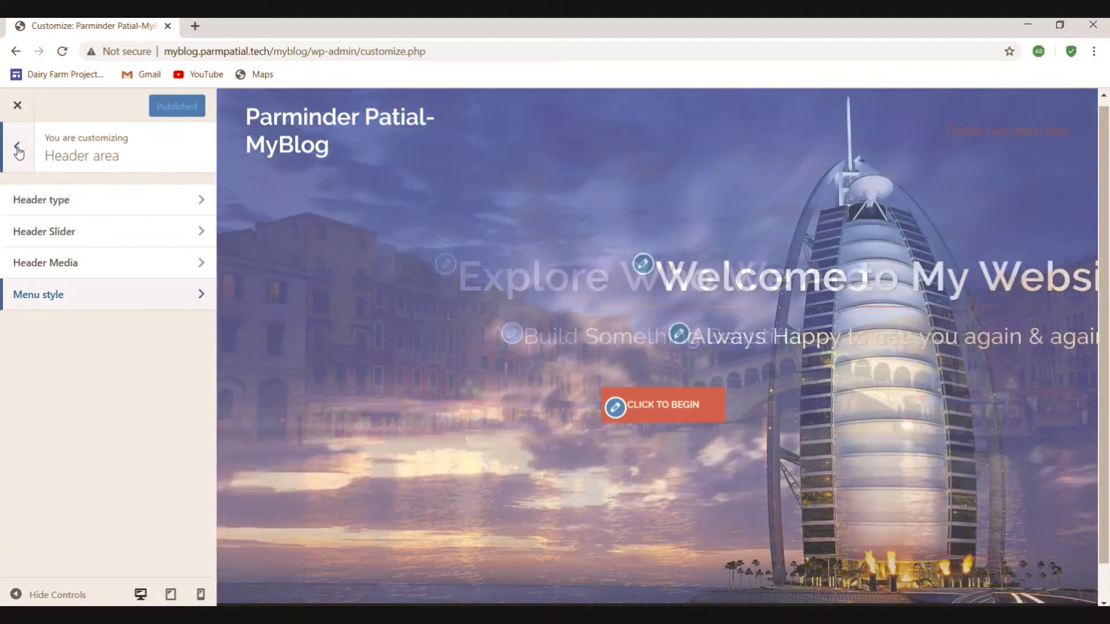
click(16, 147)
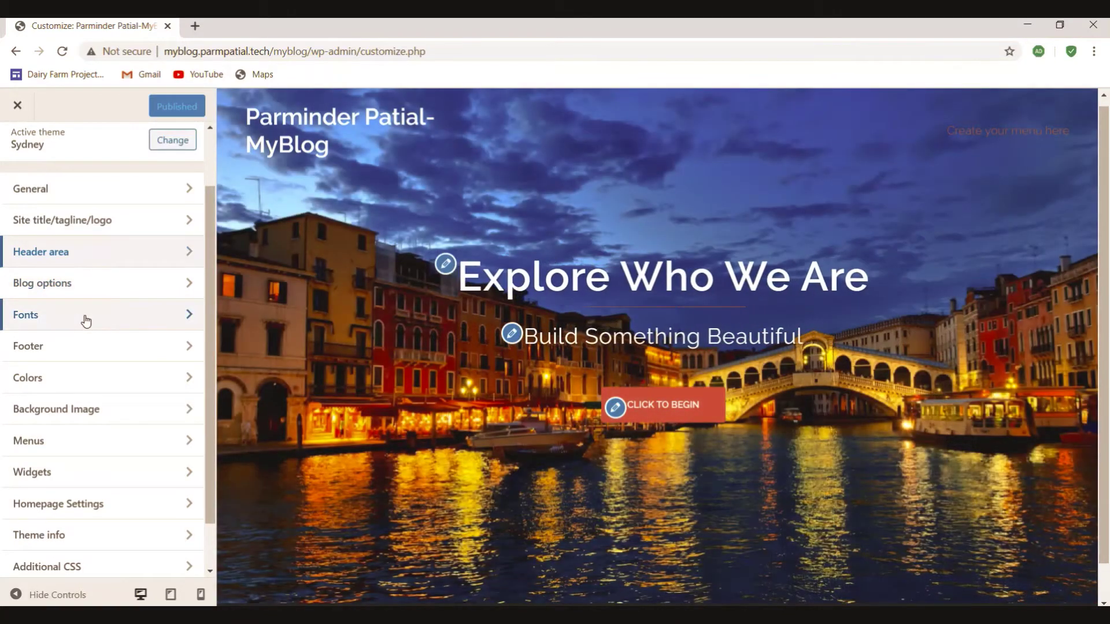
click(86, 321)
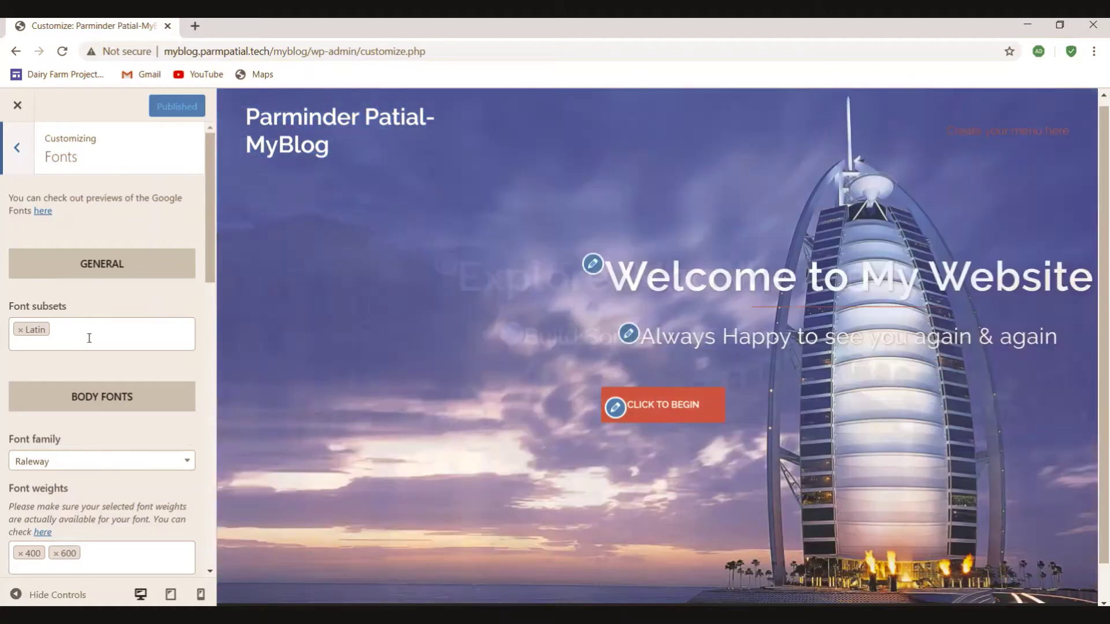
scroll(130, 287, down, 3)
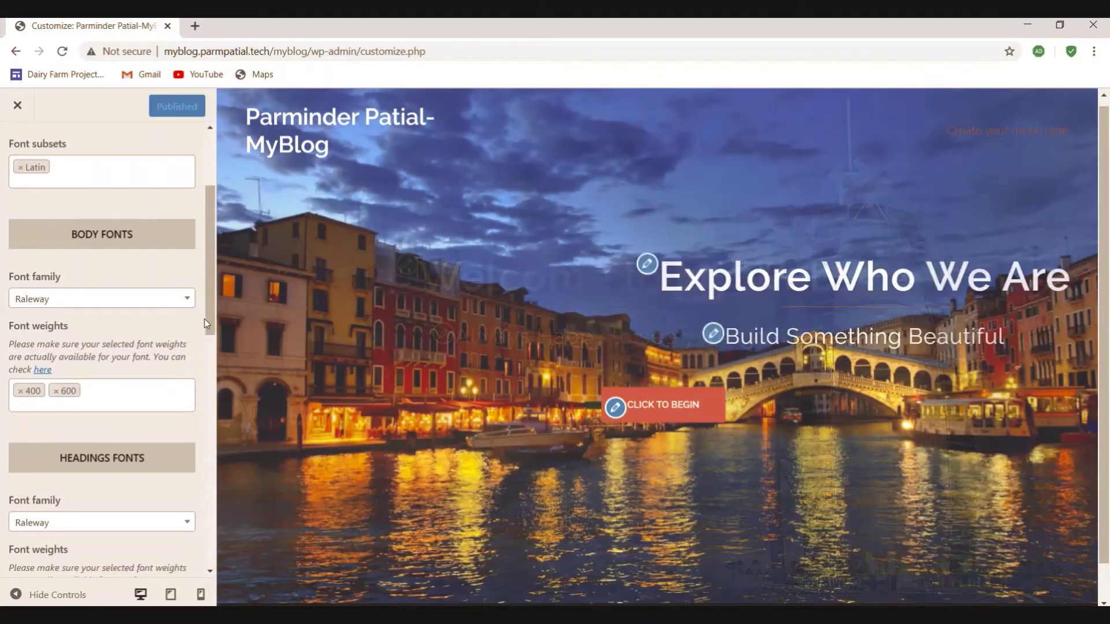
scroll(141, 385, down, 5)
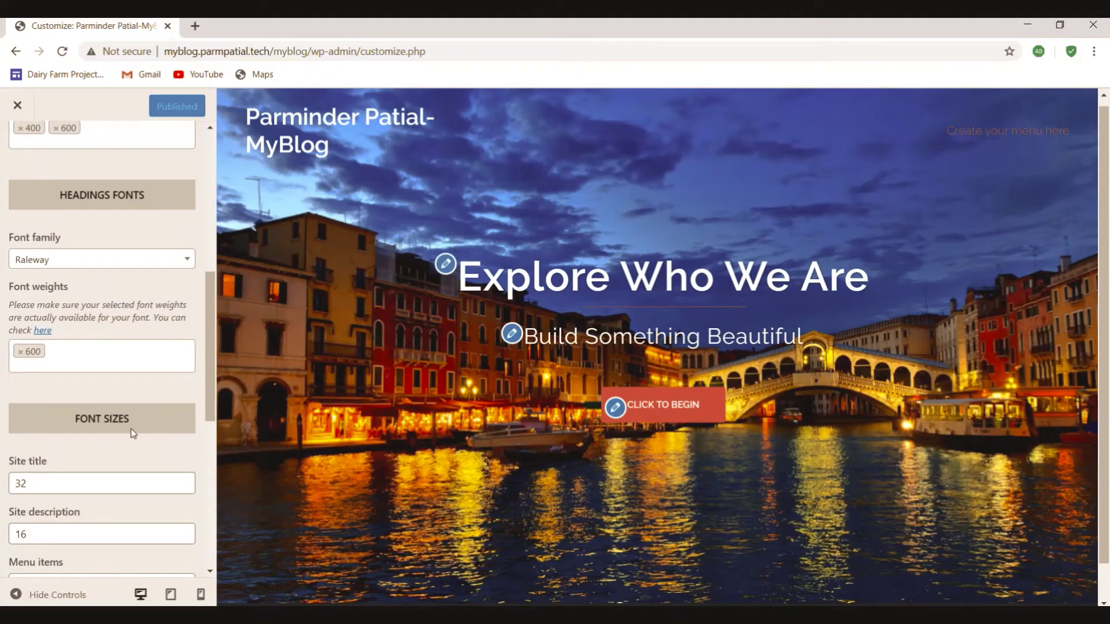
drag(209, 379, 206, 189)
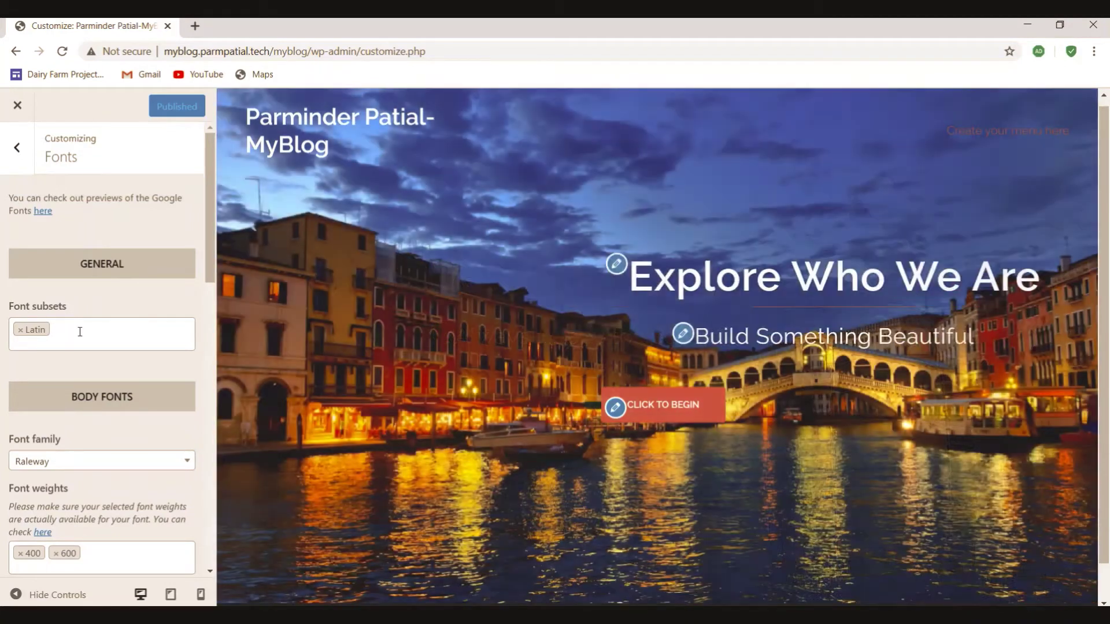
Examine the available font subsets in the general font settings and close the list without adding one.
click(82, 333)
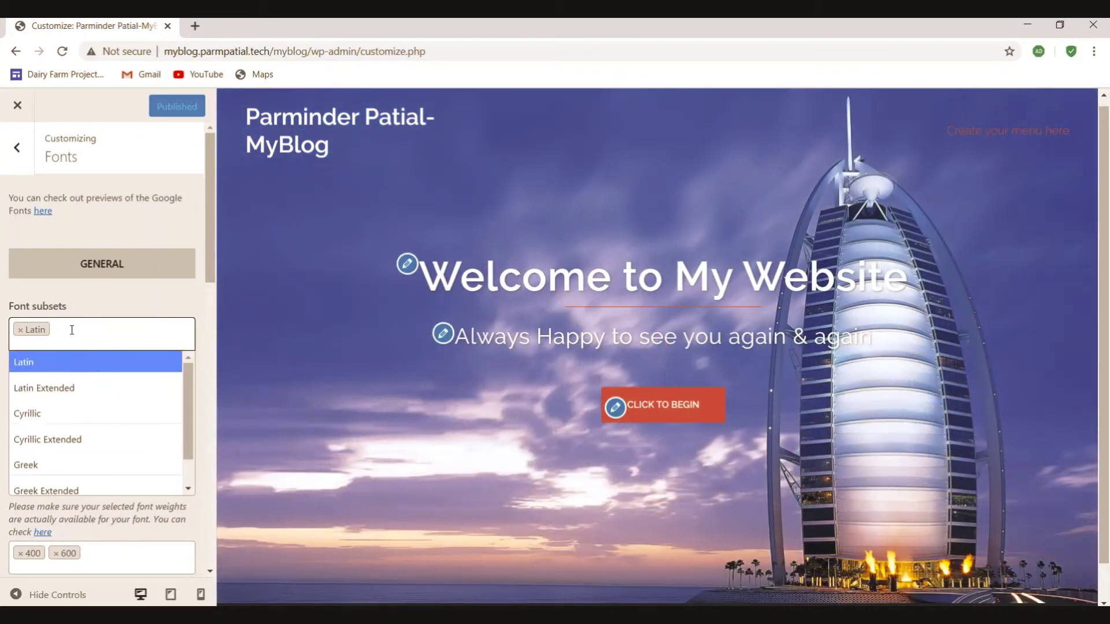
click(72, 330)
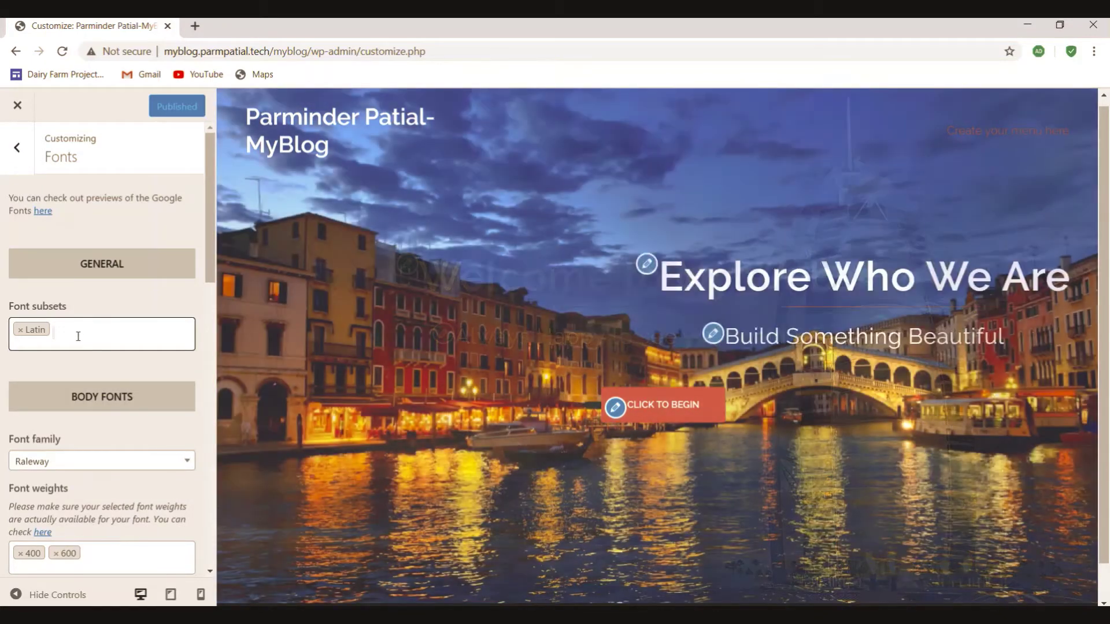
click(78, 337)
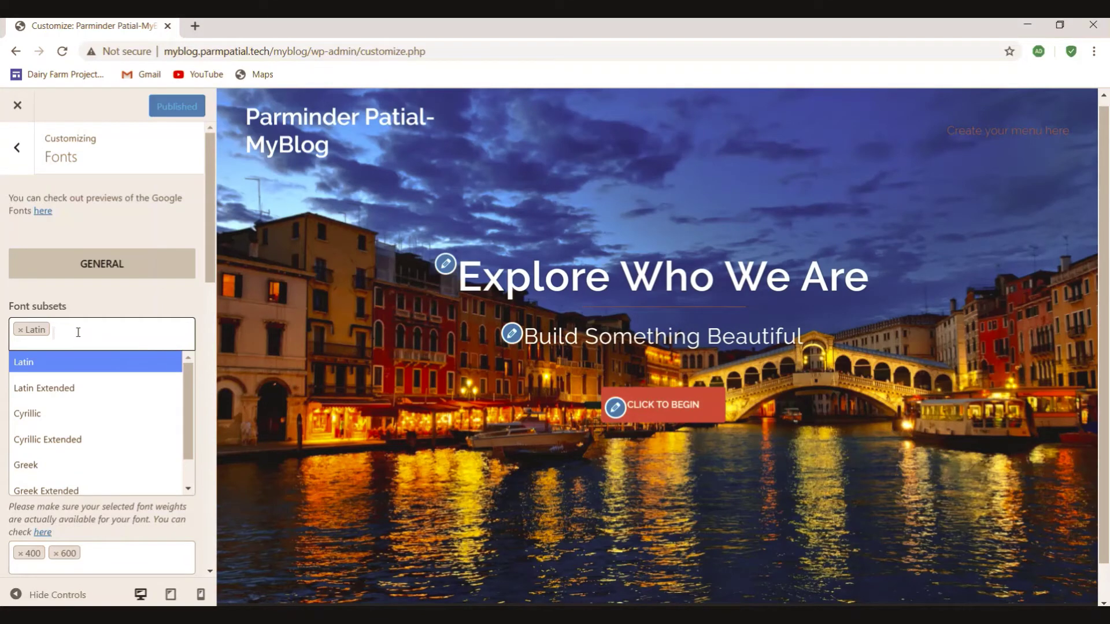
scroll(194, 404, down, 1)
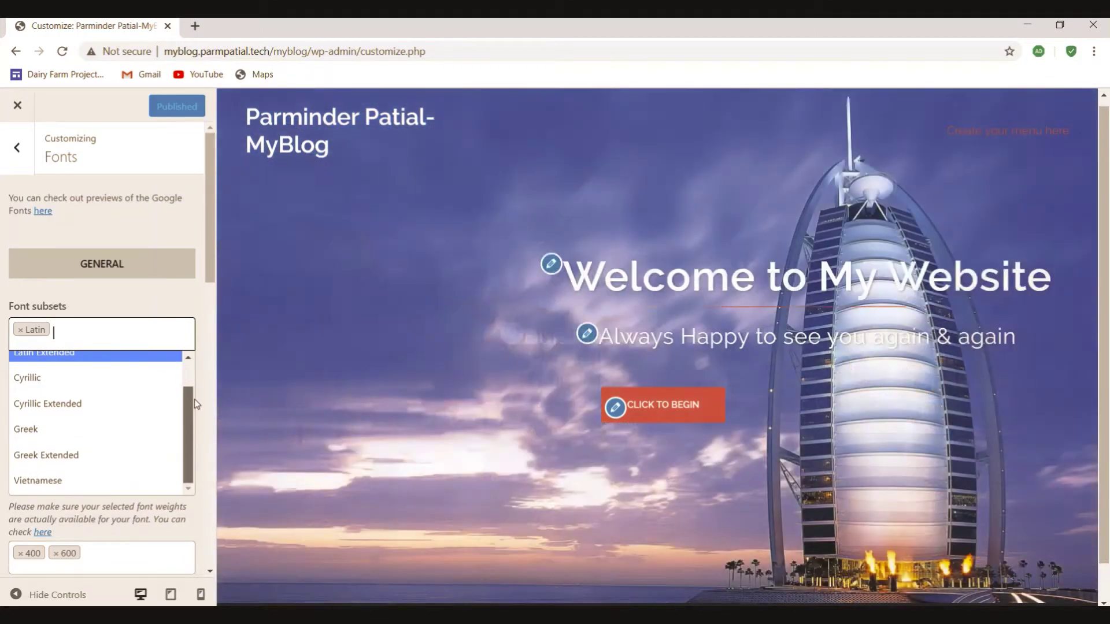
scroll(194, 384, up, 1)
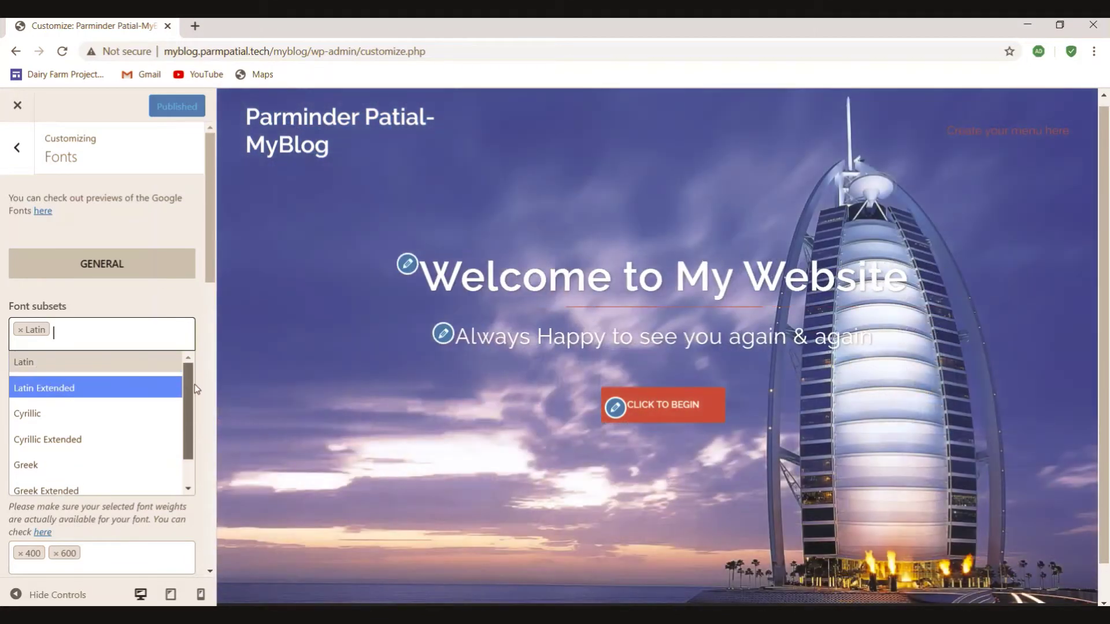
click(90, 335)
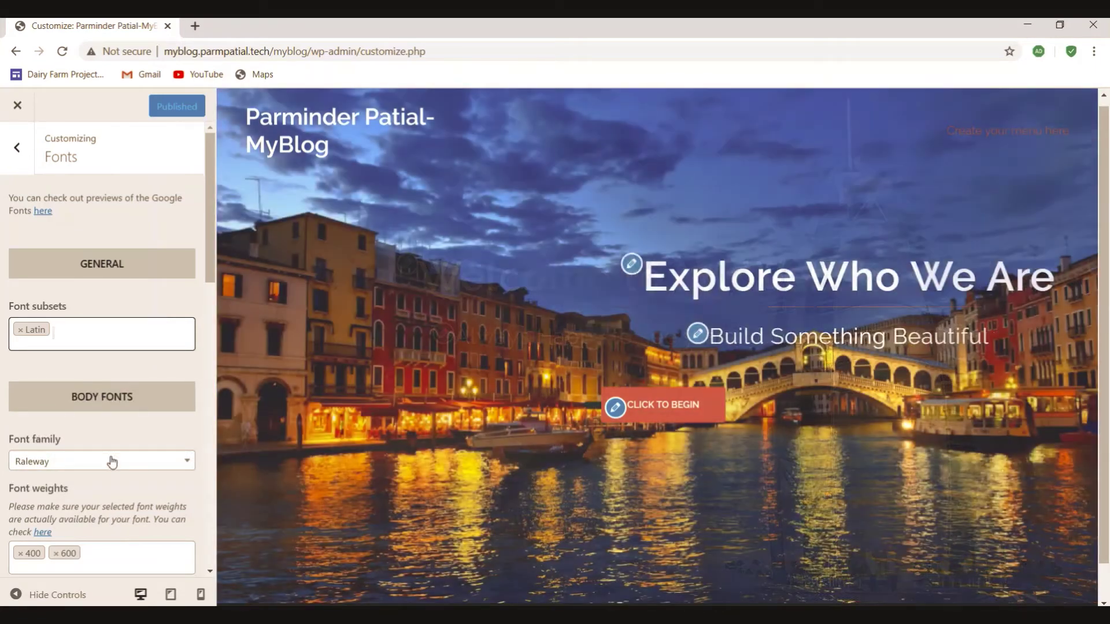
Look through the available font families for the body fonts and close the list without choosing another.
scroll(94, 439, down, 2)
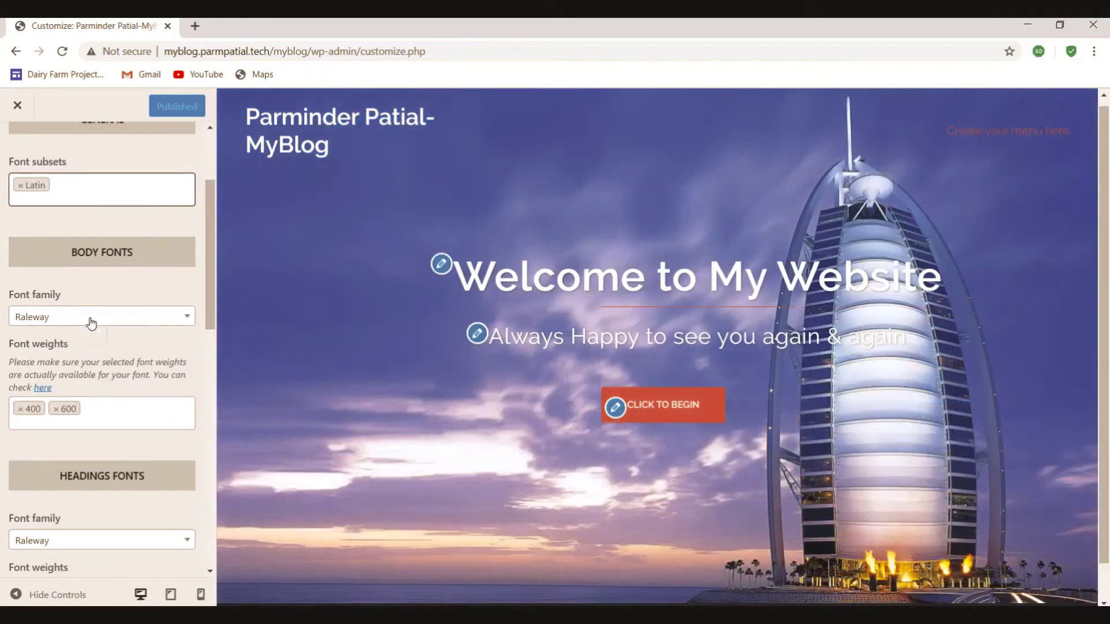
click(91, 317)
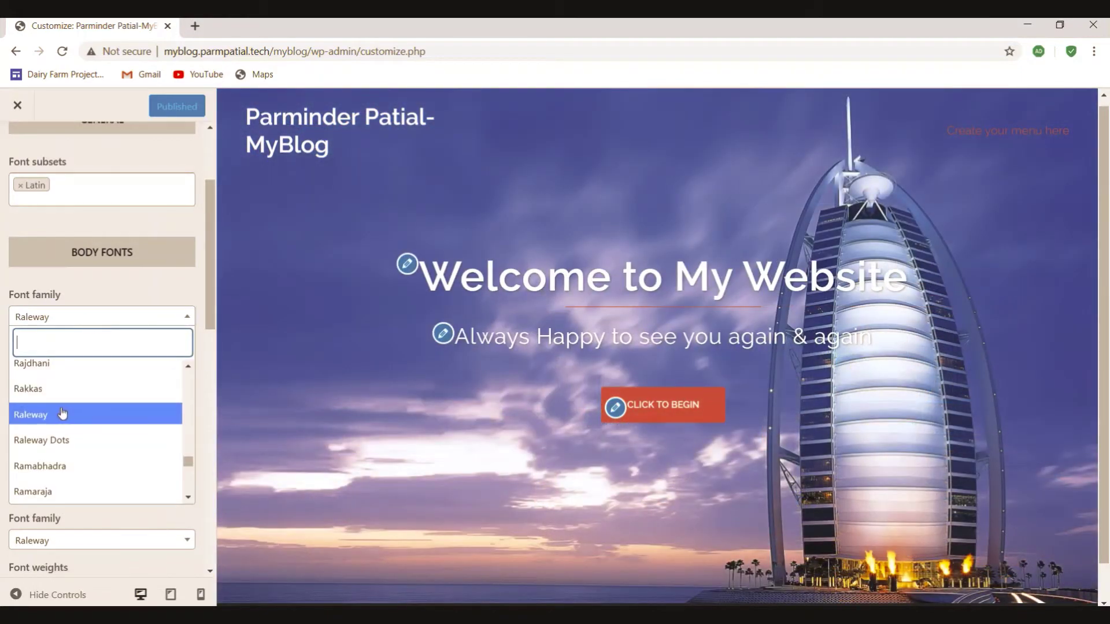
scroll(62, 414, down, 10)
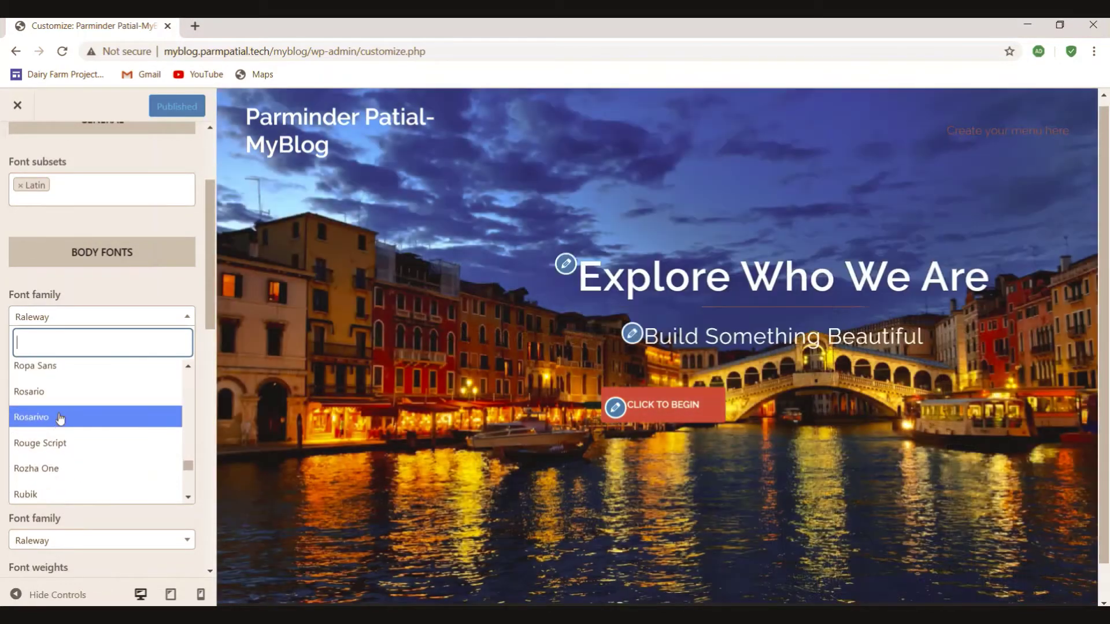
scroll(60, 417, down, 15)
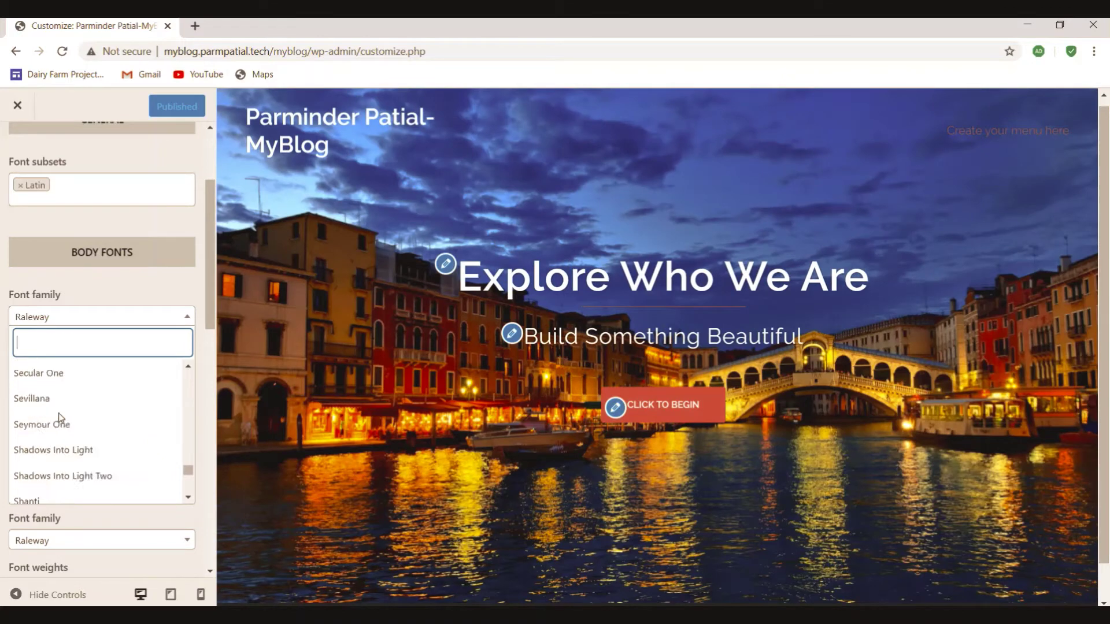
scroll(59, 414, down, 12)
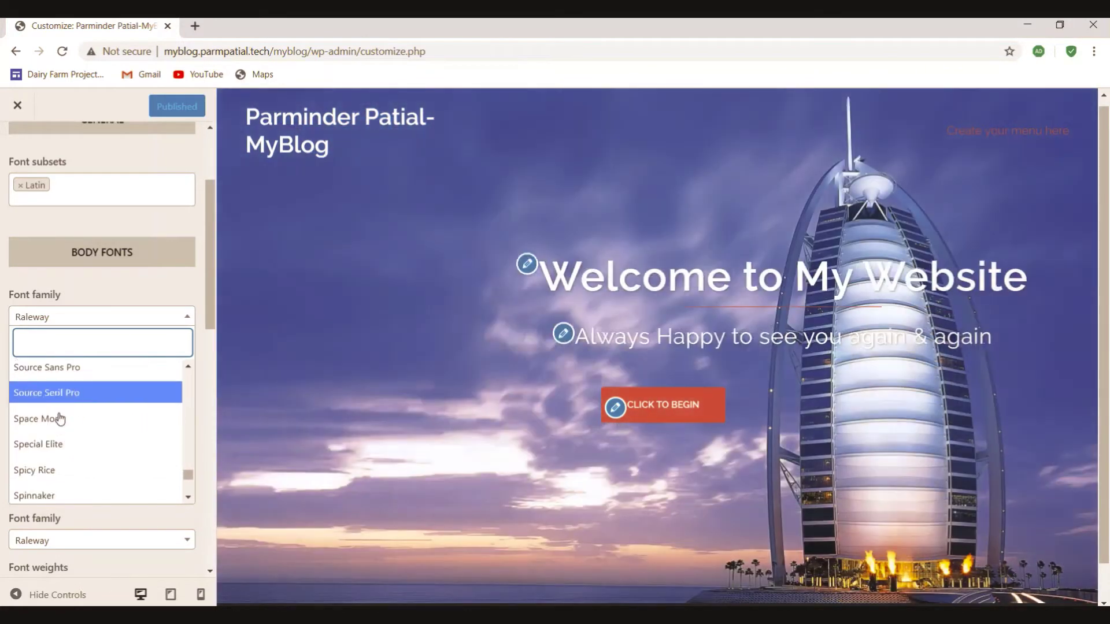
scroll(60, 419, down, 5)
scroll(61, 417, up, 10)
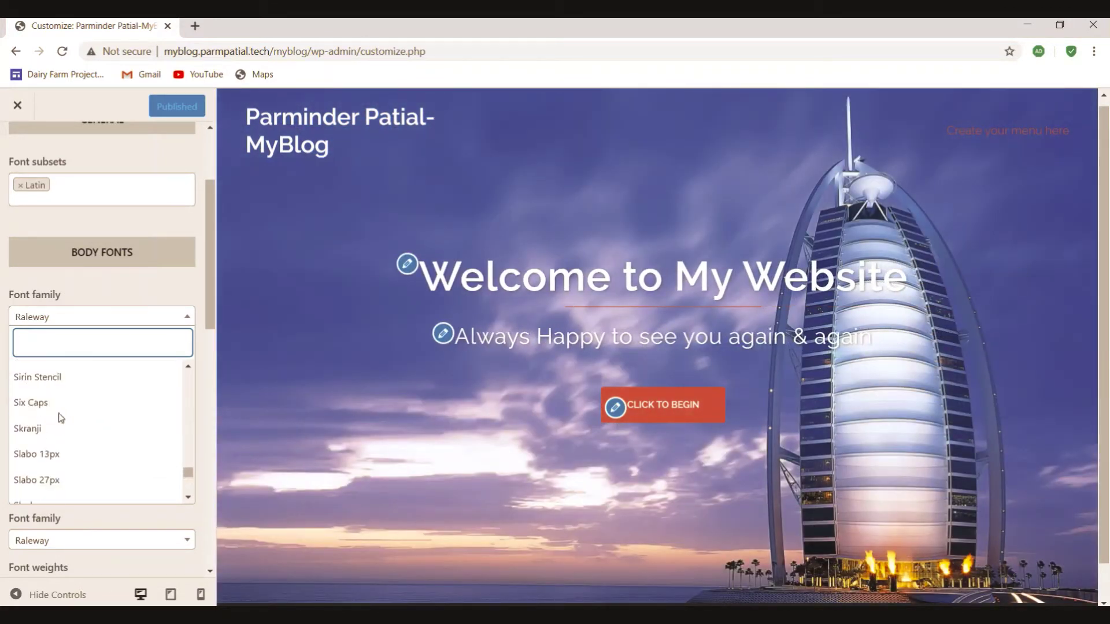
scroll(61, 417, up, 7)
scroll(60, 418, down, 6)
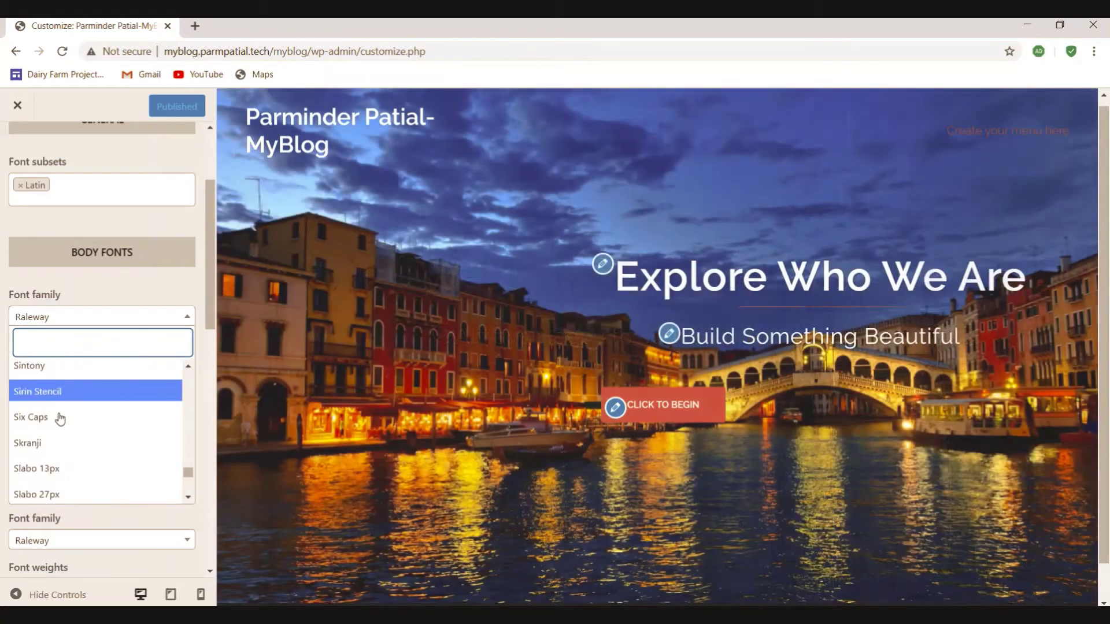
scroll(60, 419, down, 3)
scroll(60, 418, down, 2)
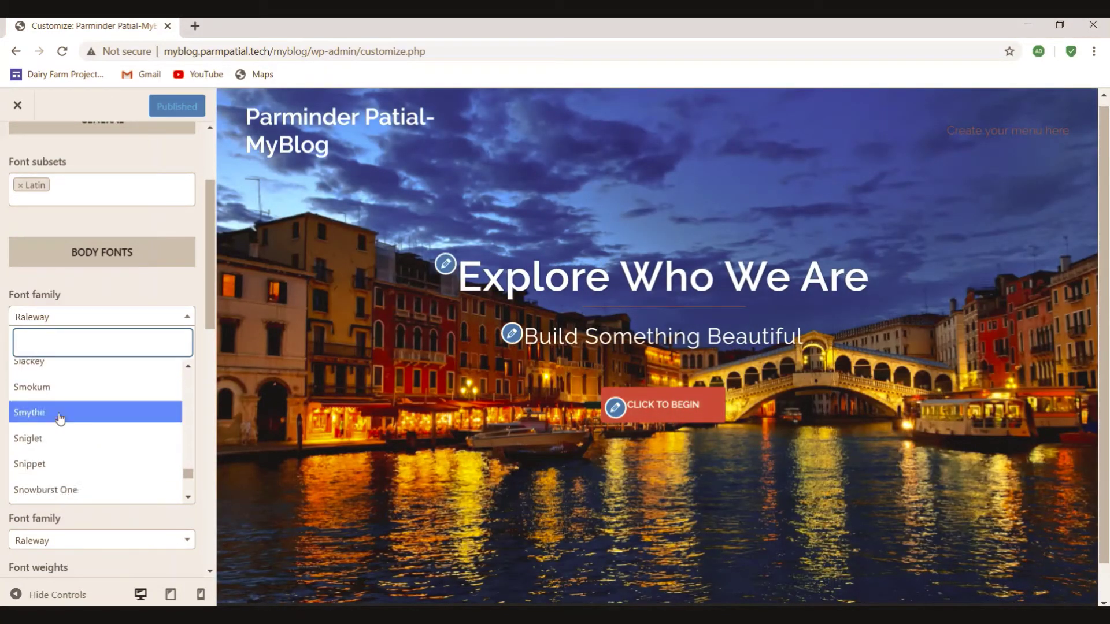
scroll(60, 419, down, 2)
scroll(60, 418, up, 6)
scroll(60, 417, up, 8)
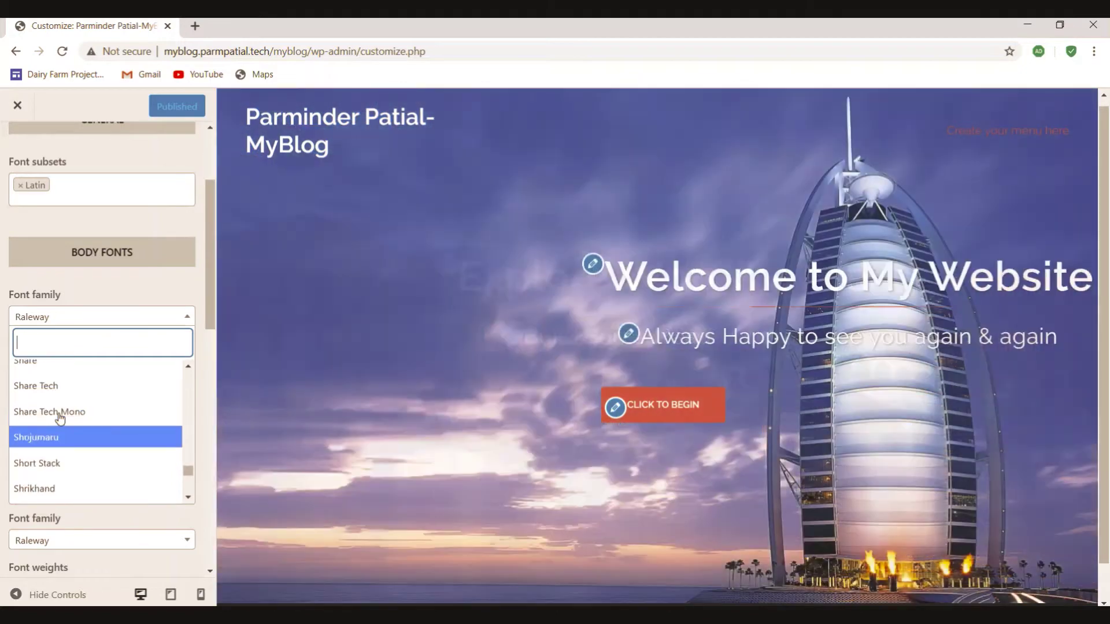
click(105, 283)
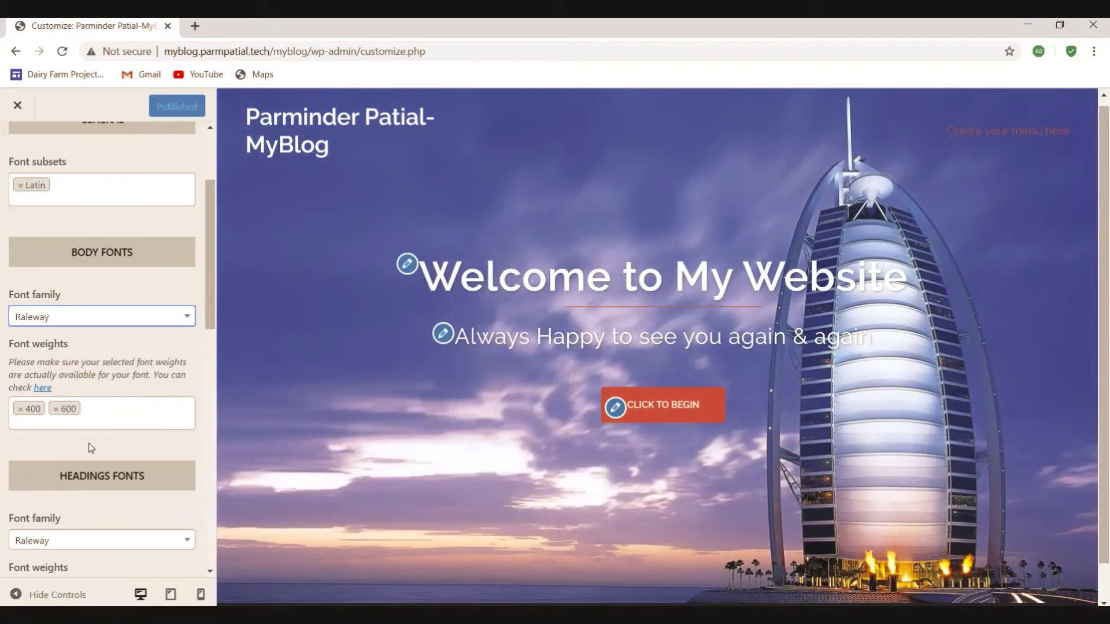
Set the Site title font size to 50.
scroll(91, 448, down, 3)
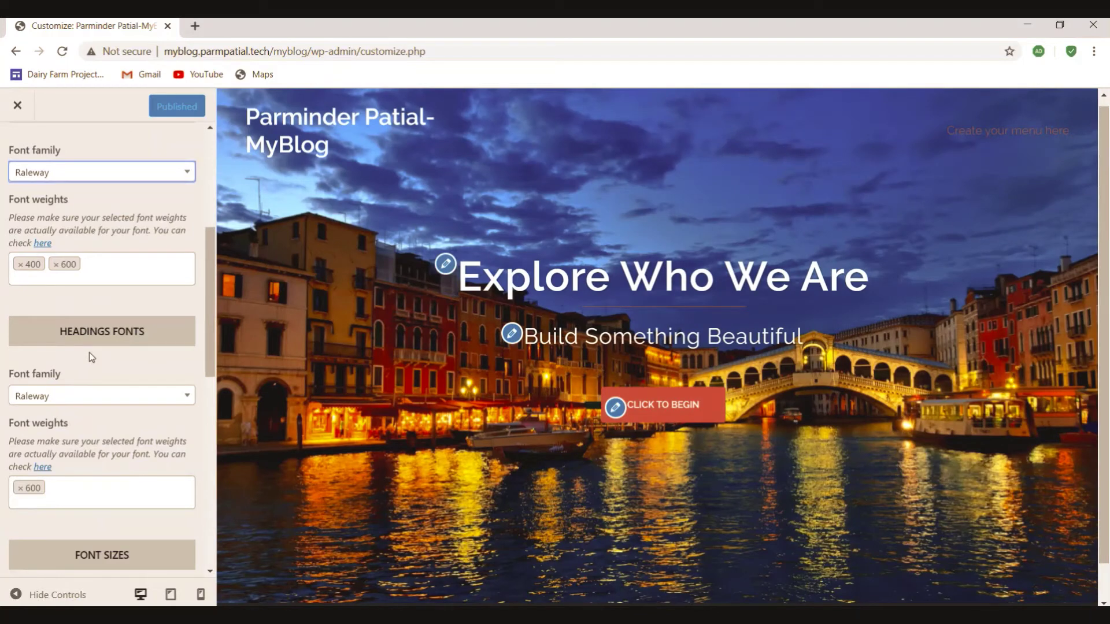
scroll(91, 355, down, 3)
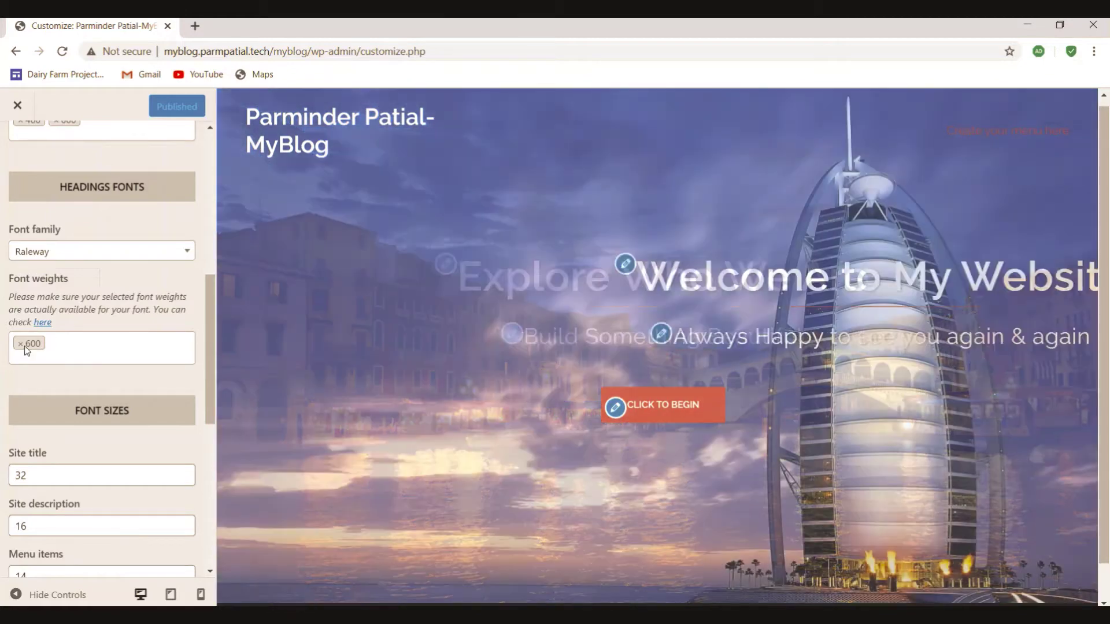
scroll(68, 346, down, 4)
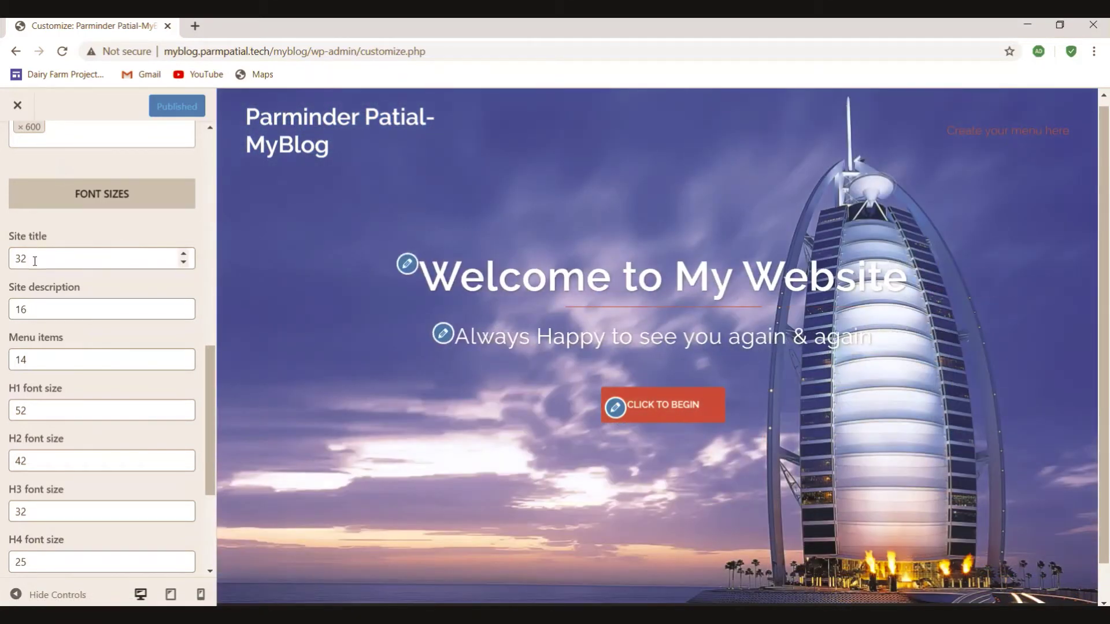
double_click(35, 262)
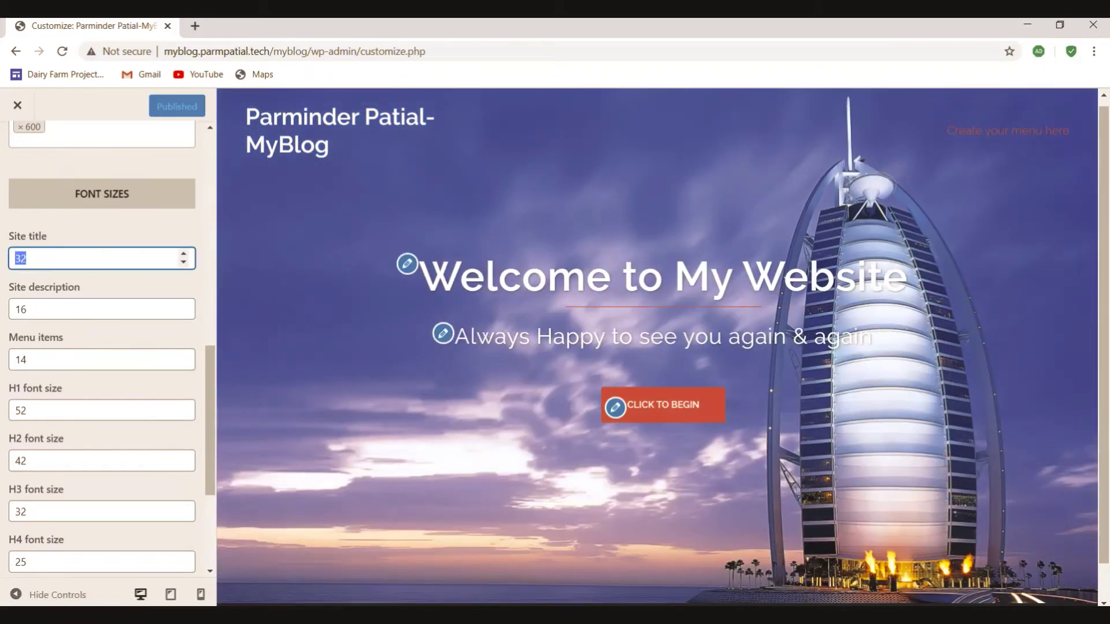
text(50)
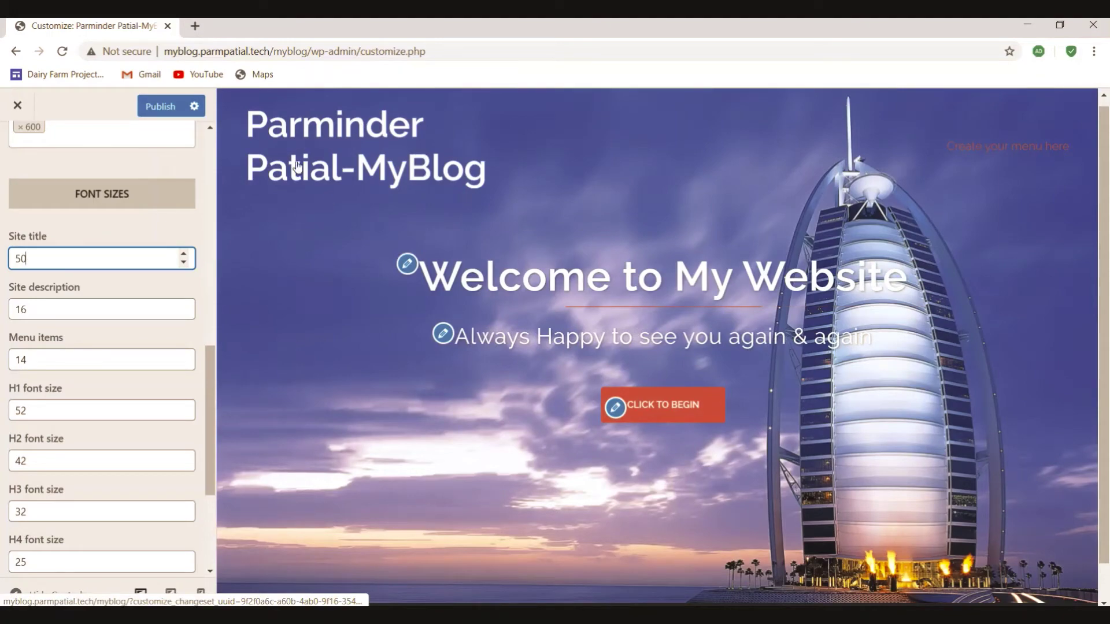
Set the Site title font size to 30.
drag(43, 247, 15, 253)
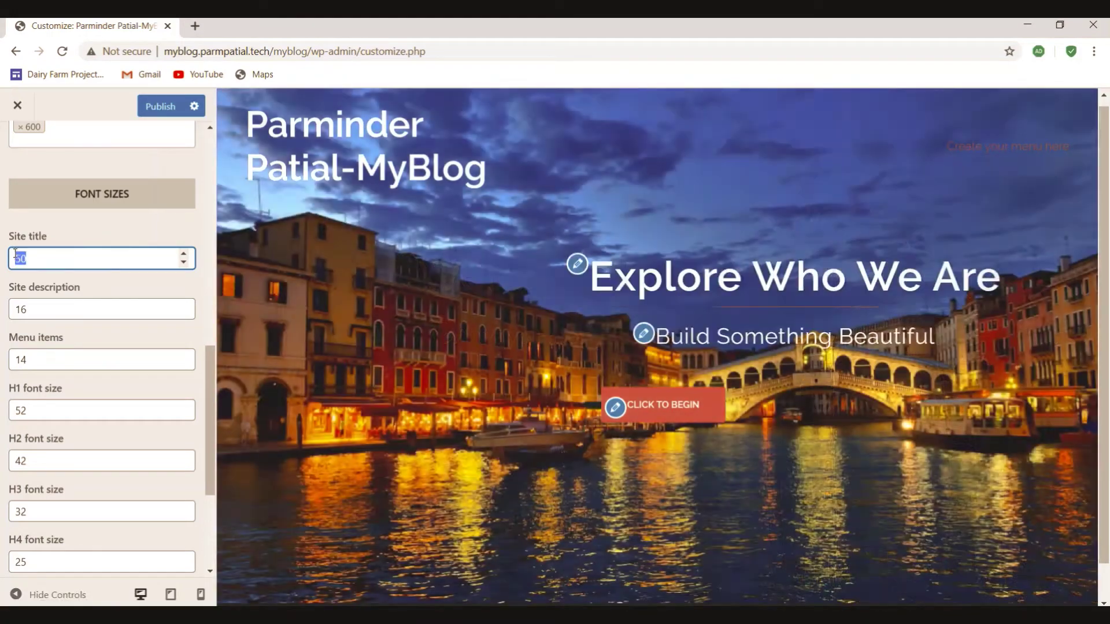
text(60)
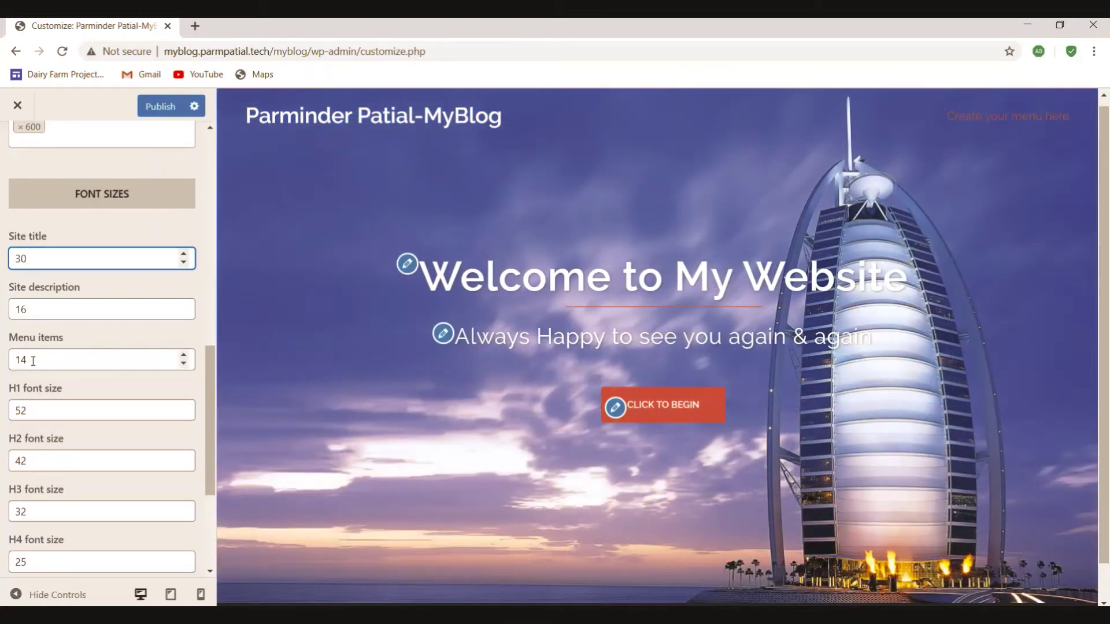
Try Body font sizes of 17 and 14, and return the size to 16.
scroll(32, 362, down, 1)
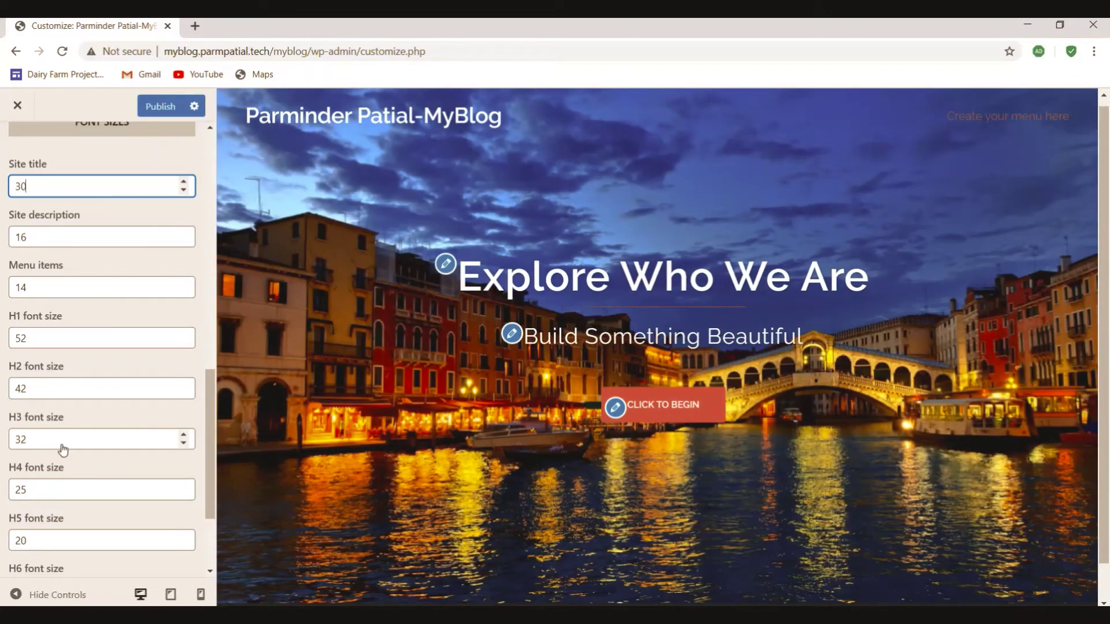
scroll(63, 333, down, 2)
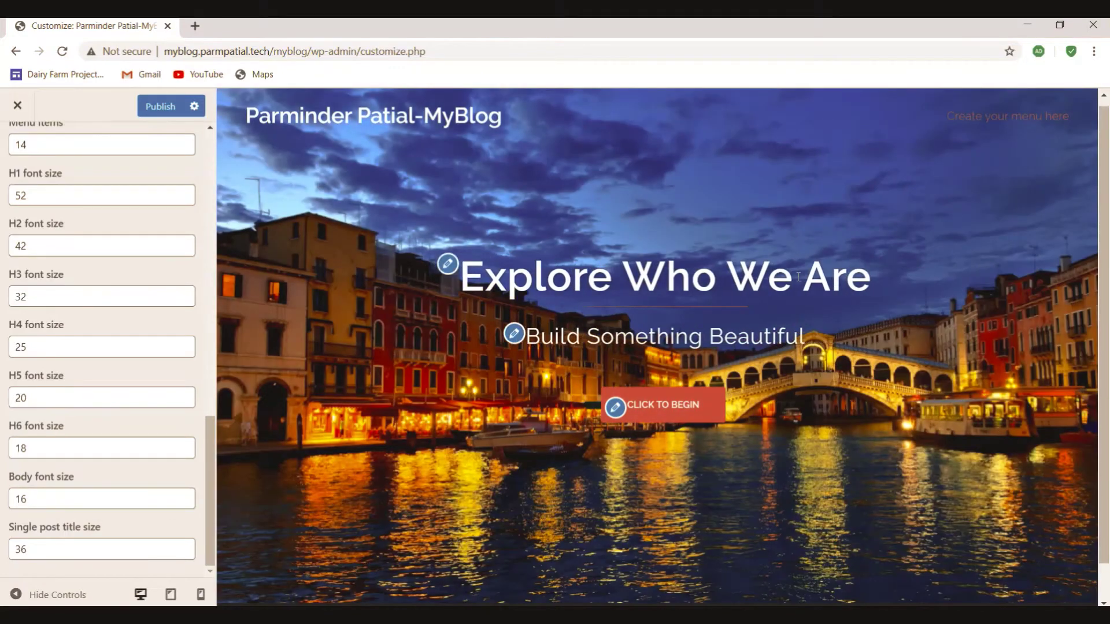
scroll(776, 414, down, 1)
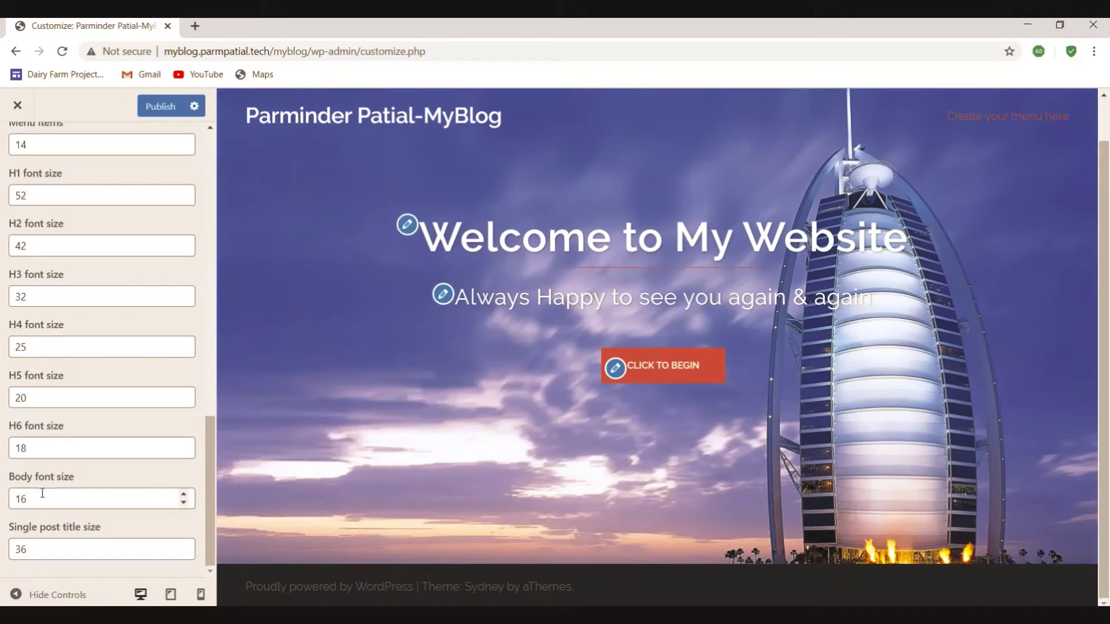
click(30, 497)
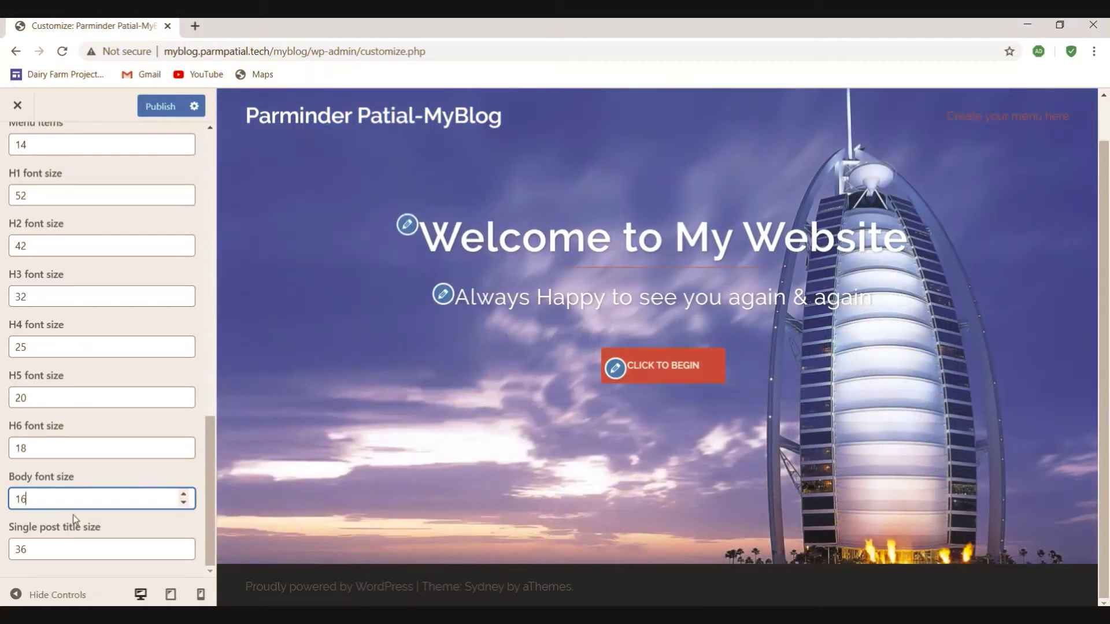
drag(33, 501, 20, 498)
text(17)
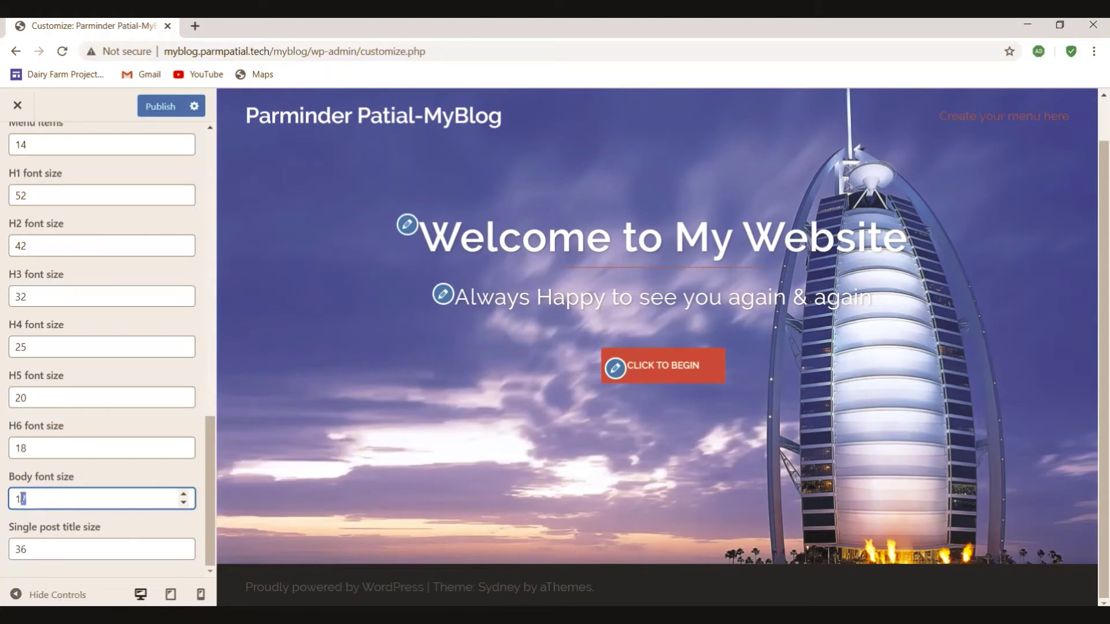
text(8)
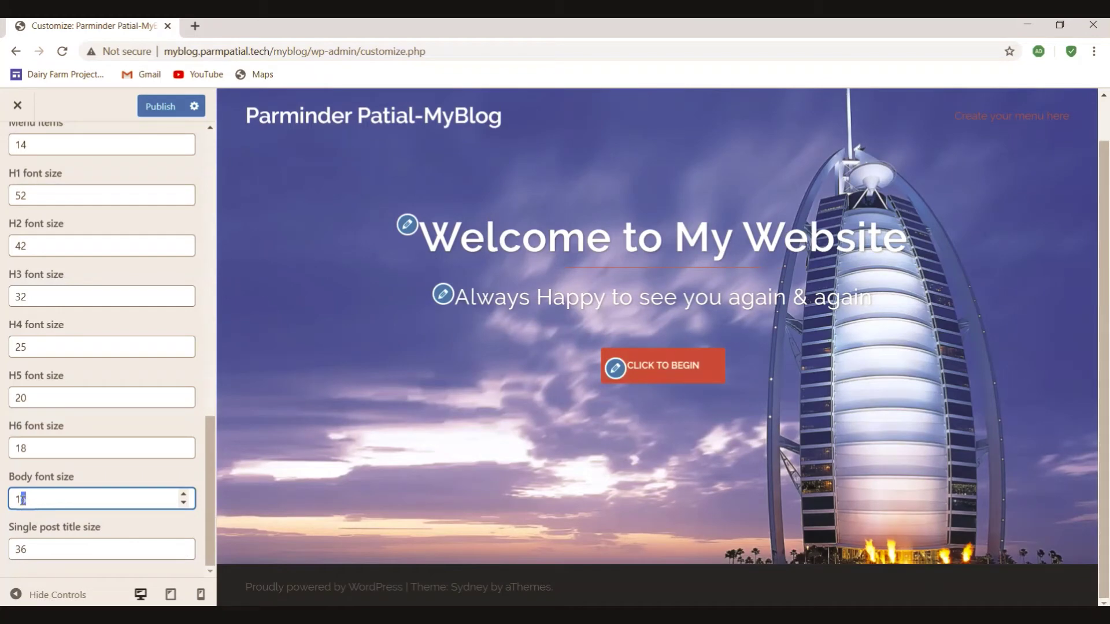
text(6)
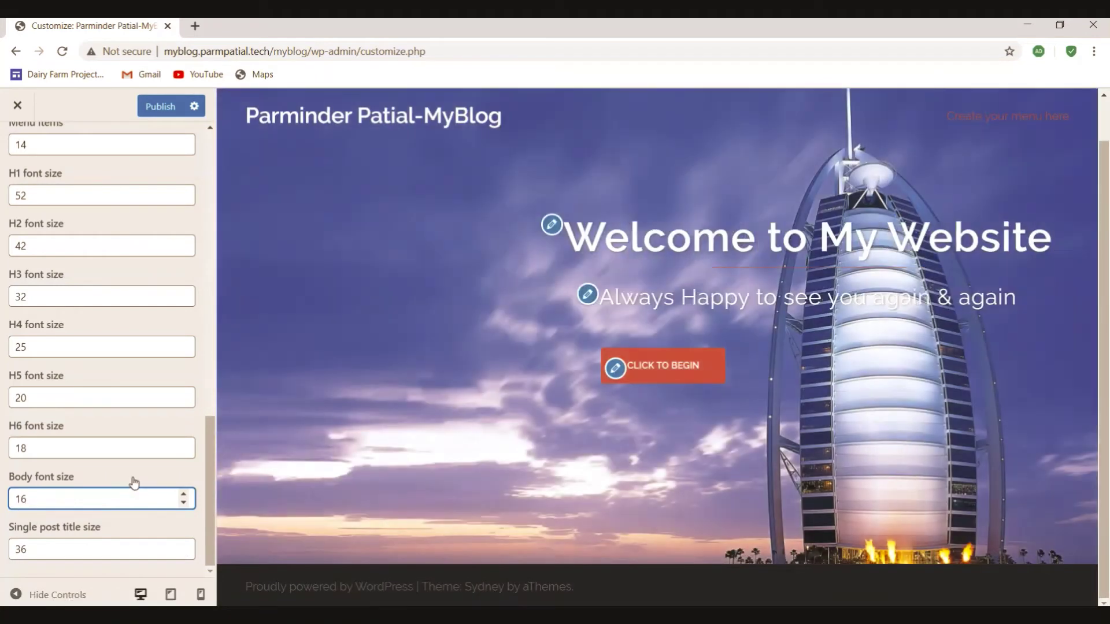
key(shift+Left)
text(4)
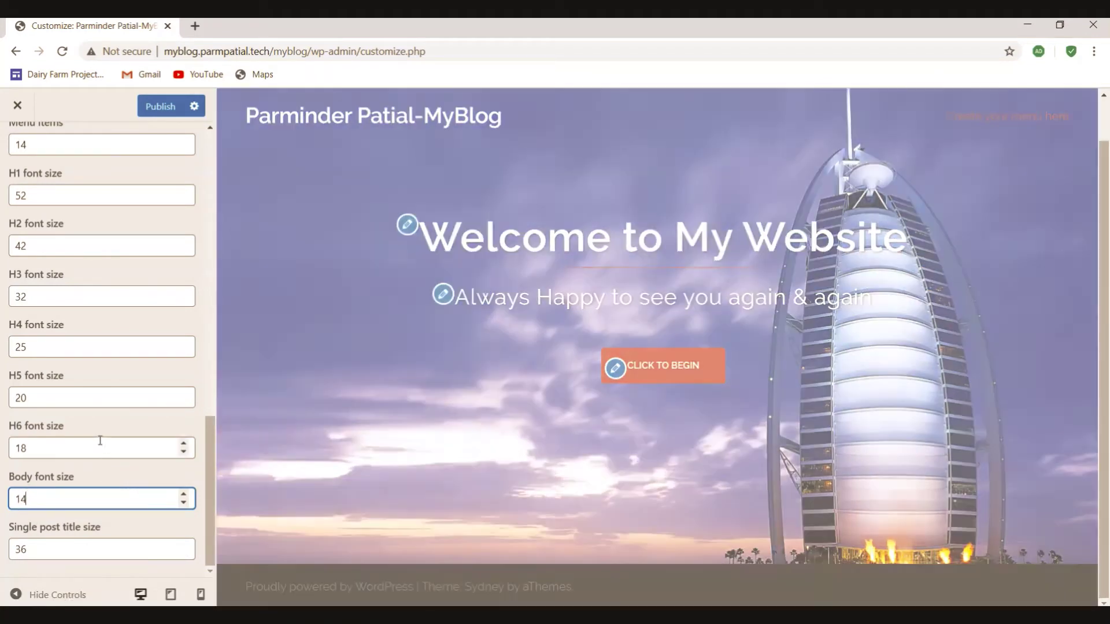
click(184, 495)
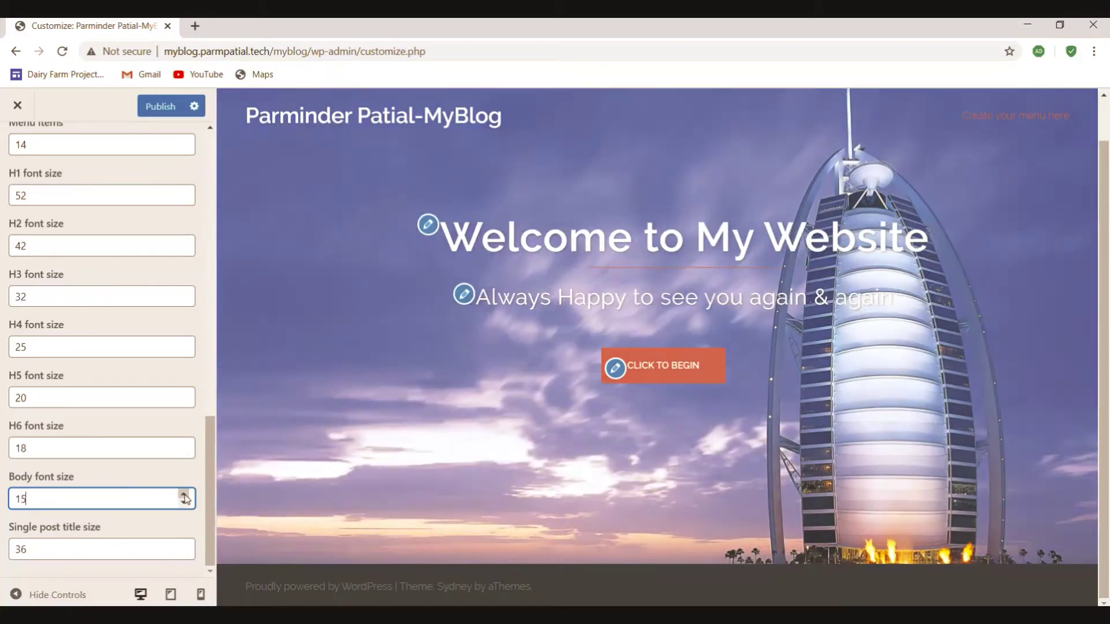
click(185, 495)
Leave the Single post title size as it is and publish the font size changes.
click(62, 551)
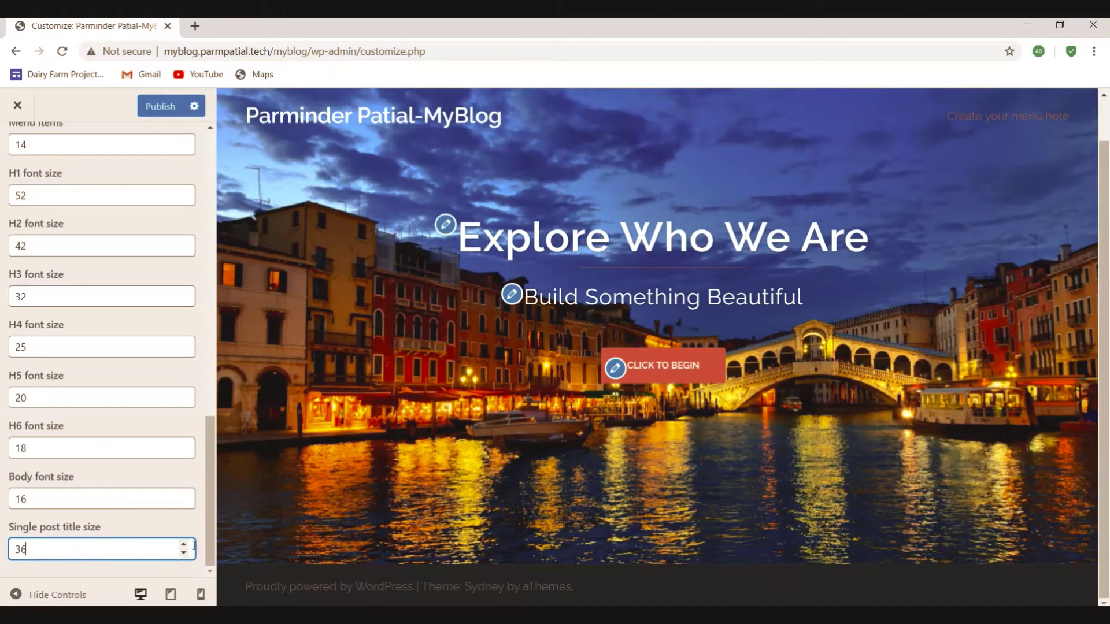
drag(211, 498, 212, 498)
drag(212, 537, 209, 249)
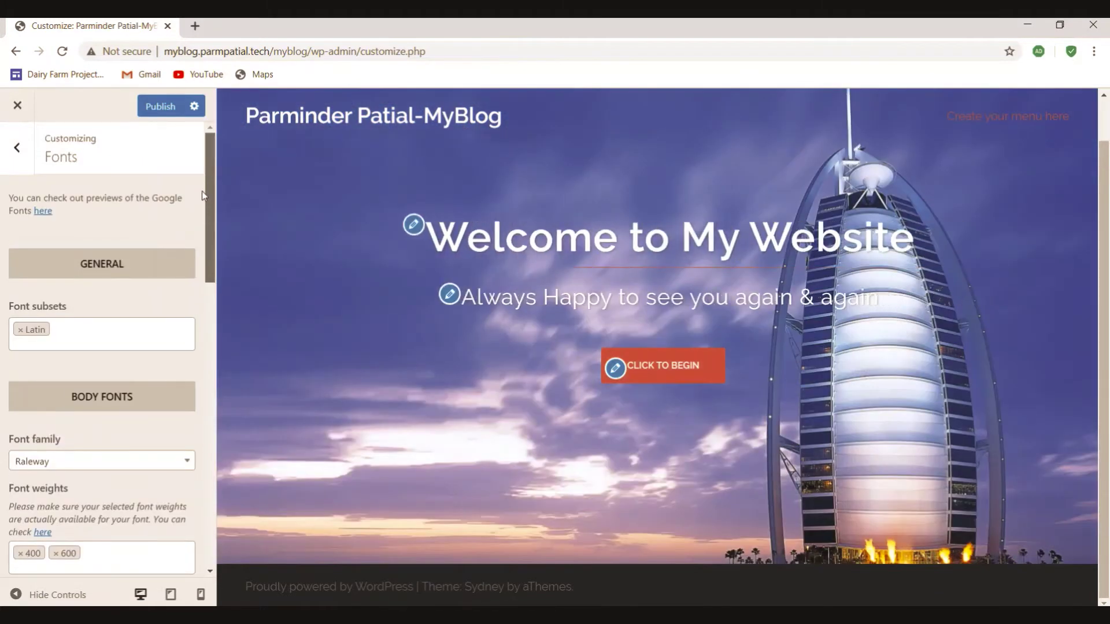
click(162, 108)
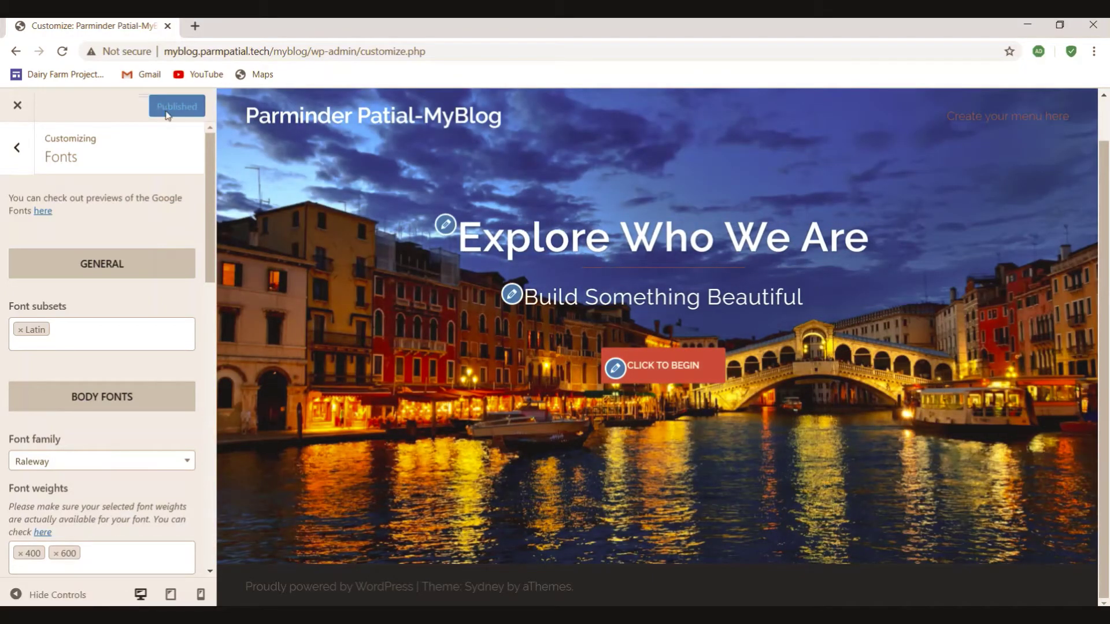
Leave the Fonts section and open the General settings of the Colors section.
click(16, 154)
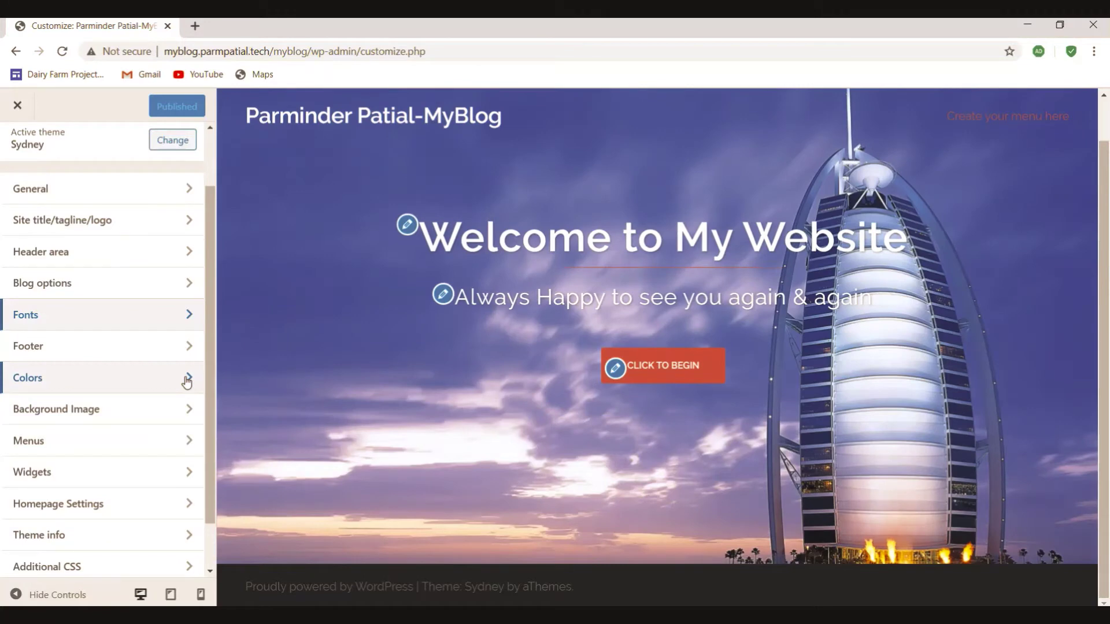
click(186, 380)
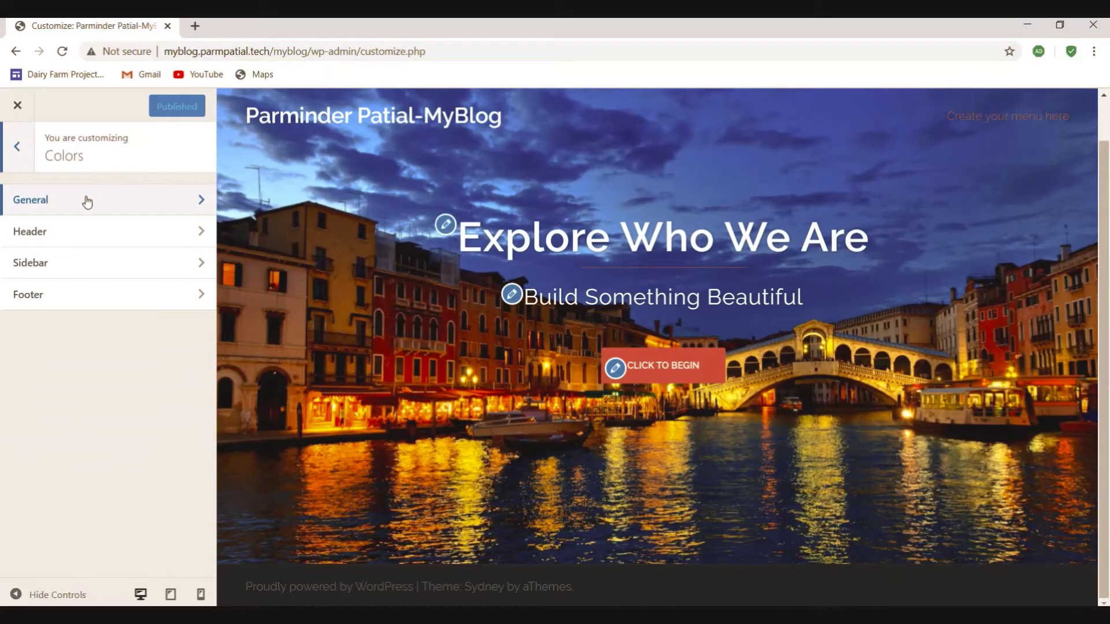
click(87, 202)
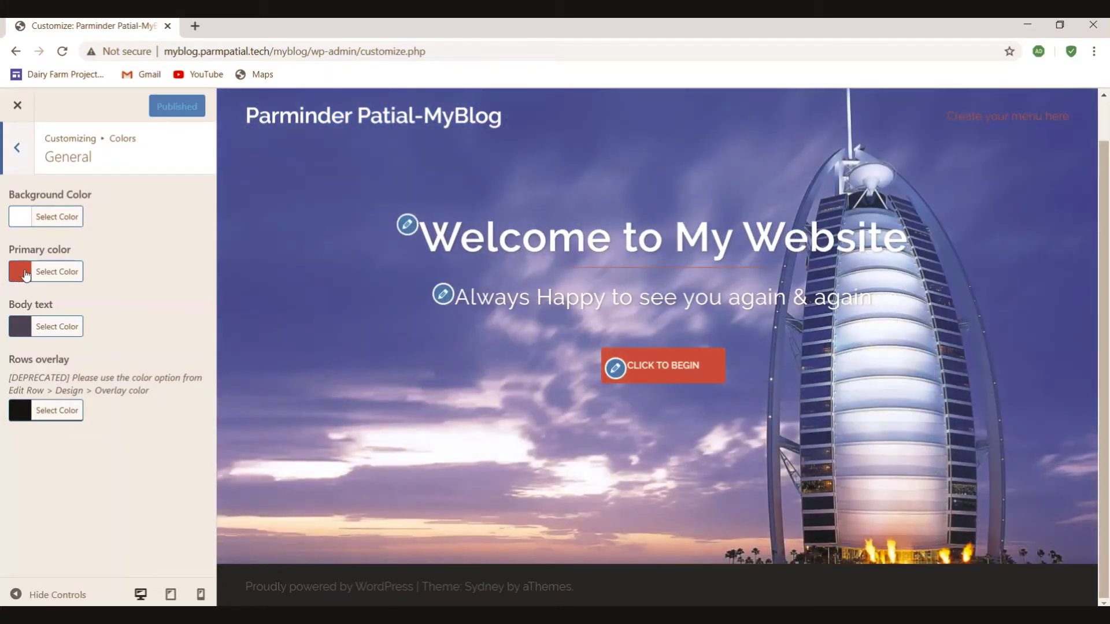
Try orange (#f28110) as the Primary color and restore its default.
click(57, 275)
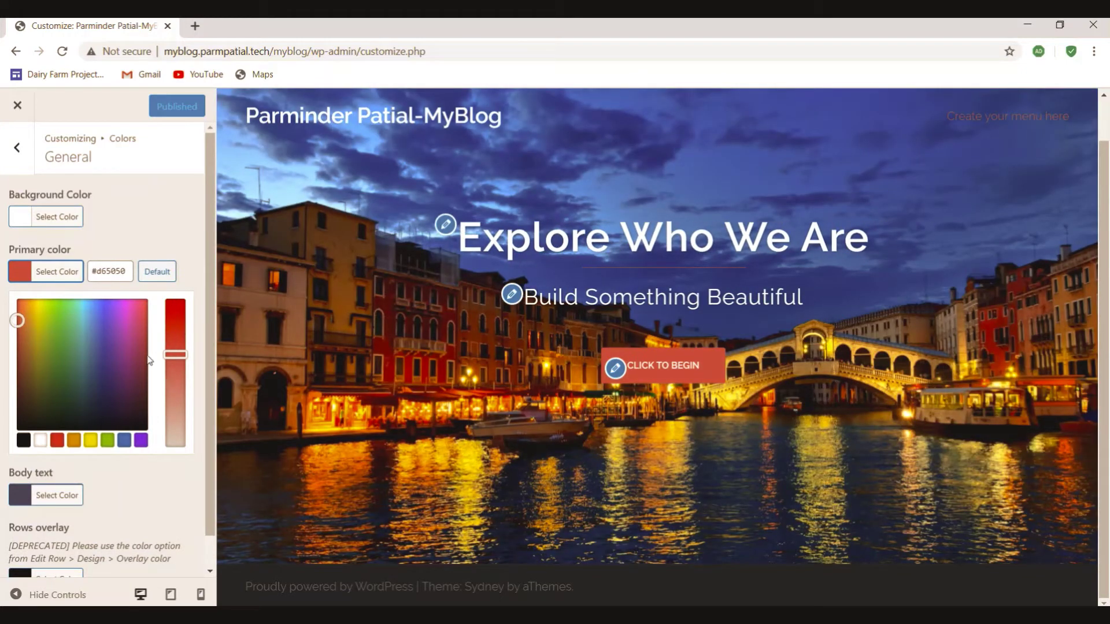
mouse_move(26, 324)
mouse_down()
mouse_move(82, 322)
mouse_move(40, 366)
mouse_move(119, 347)
mouse_move(34, 322)
mouse_move(120, 366)
mouse_move(27, 330)
mouse_move(27, 311)
mouse_move(111, 329)
mouse_move(134, 314)
mouse_move(69, 381)
mouse_move(22, 316)
mouse_move(99, 352)
mouse_move(119, 383)
mouse_move(23, 309)
mouse_move(33, 321)
mouse_move(136, 317)
mouse_move(75, 379)
mouse_move(32, 309)
mouse_up()
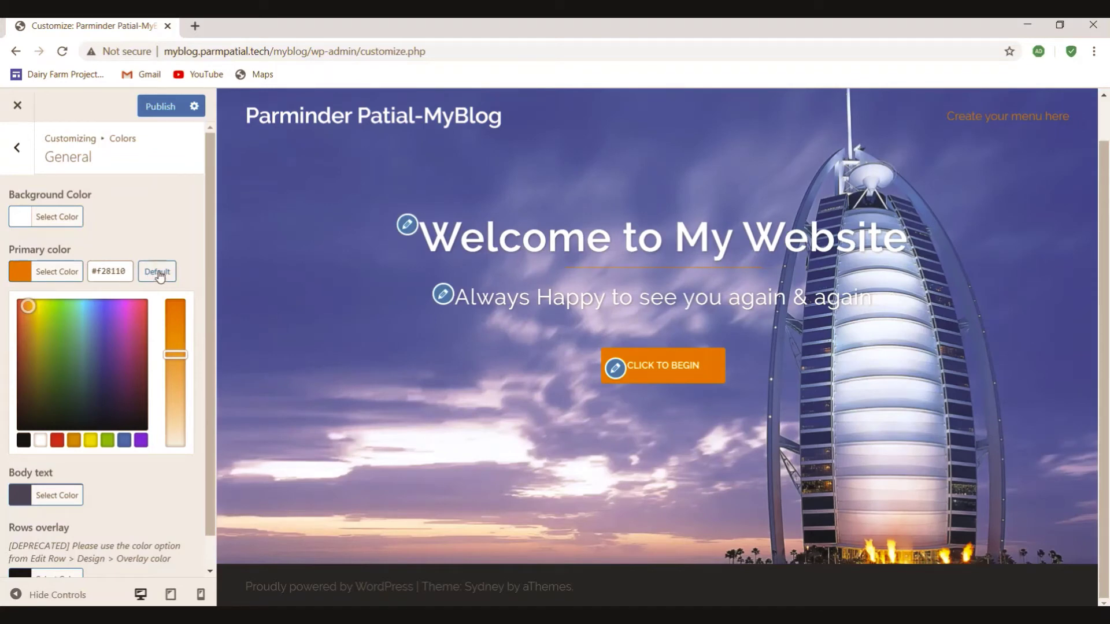
click(160, 274)
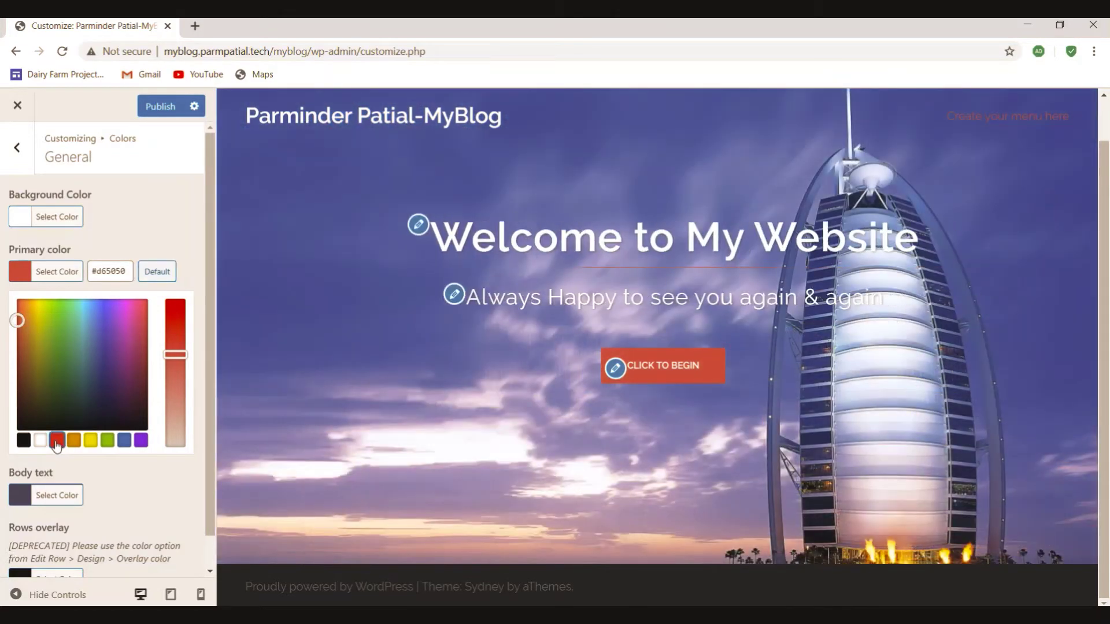
Try the preset red (#dd3333), blue (#1e73be) and purple (#8224e3) as Primary color, restore the default and close the color picker.
click(56, 442)
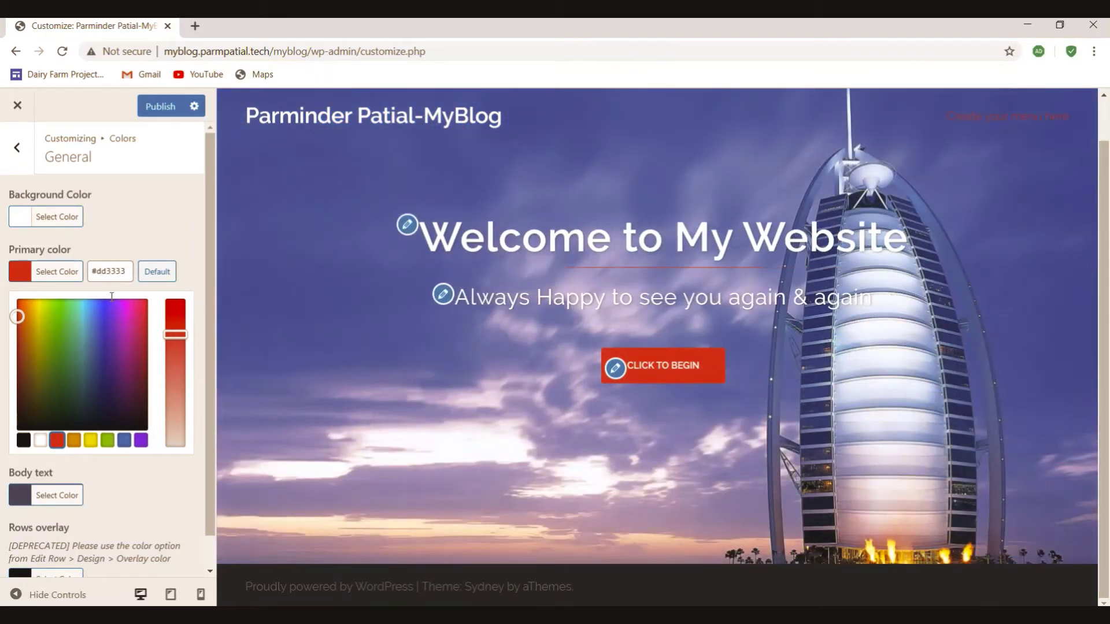
click(126, 441)
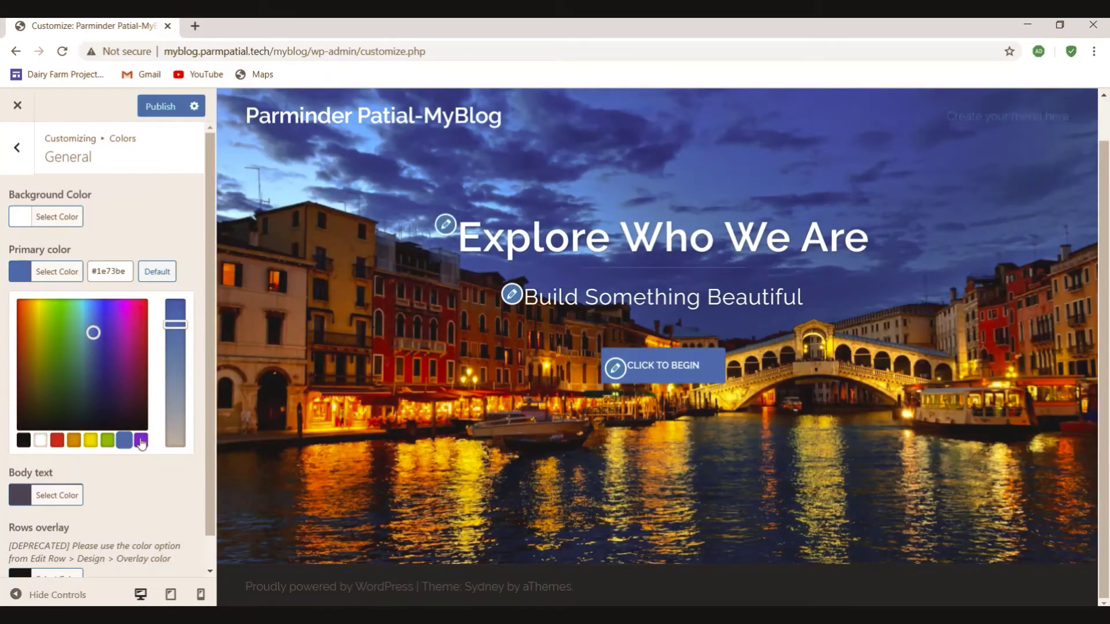
click(141, 441)
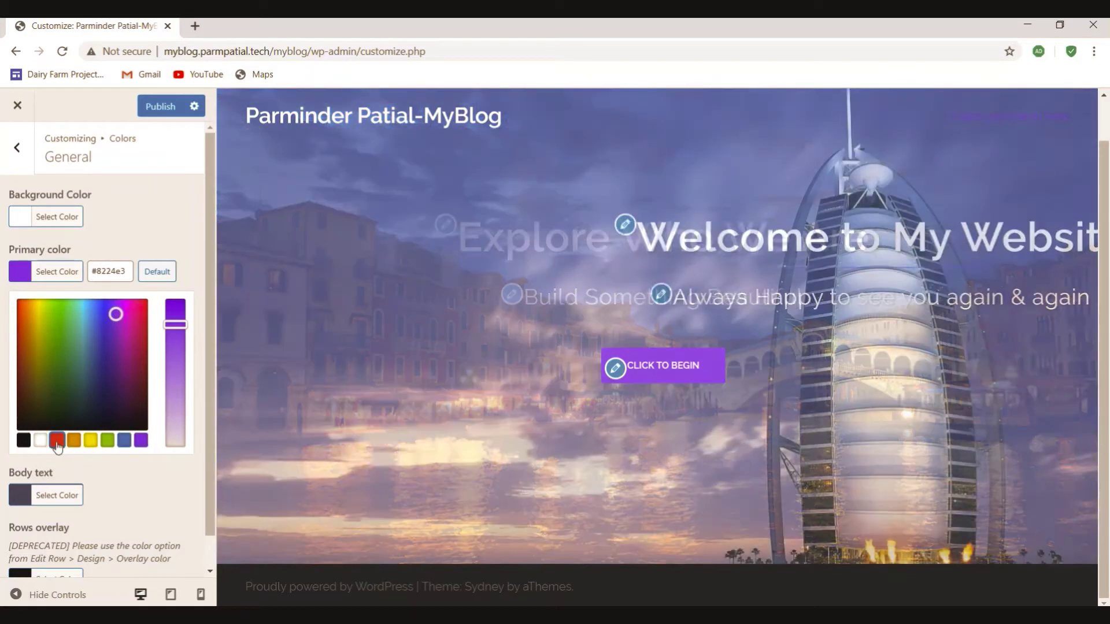
click(57, 443)
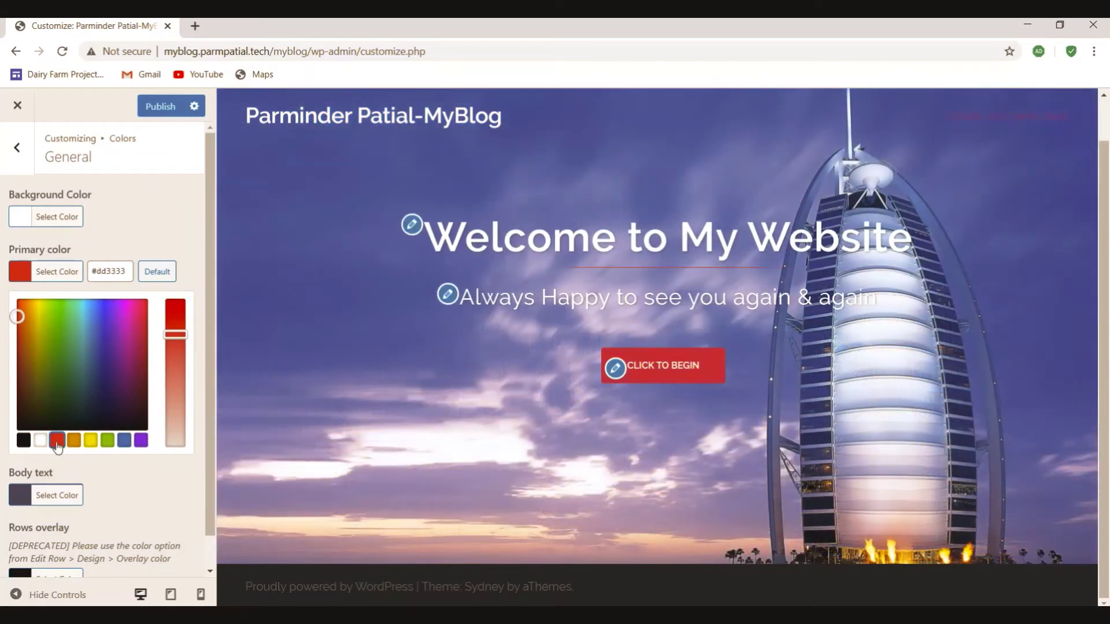
click(157, 271)
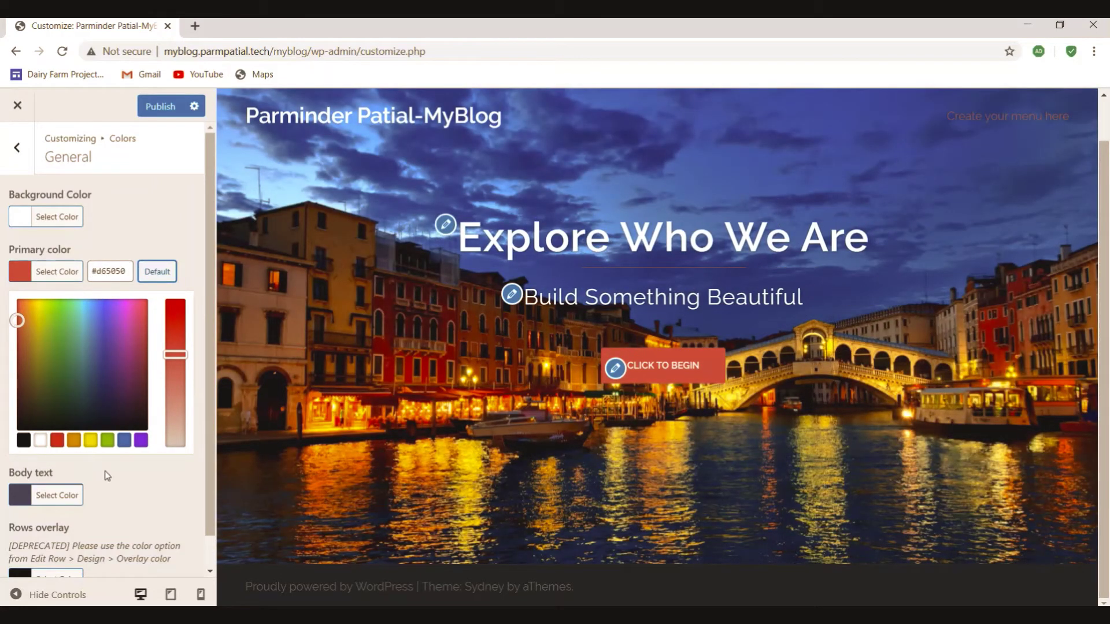
scroll(106, 474, down, 1)
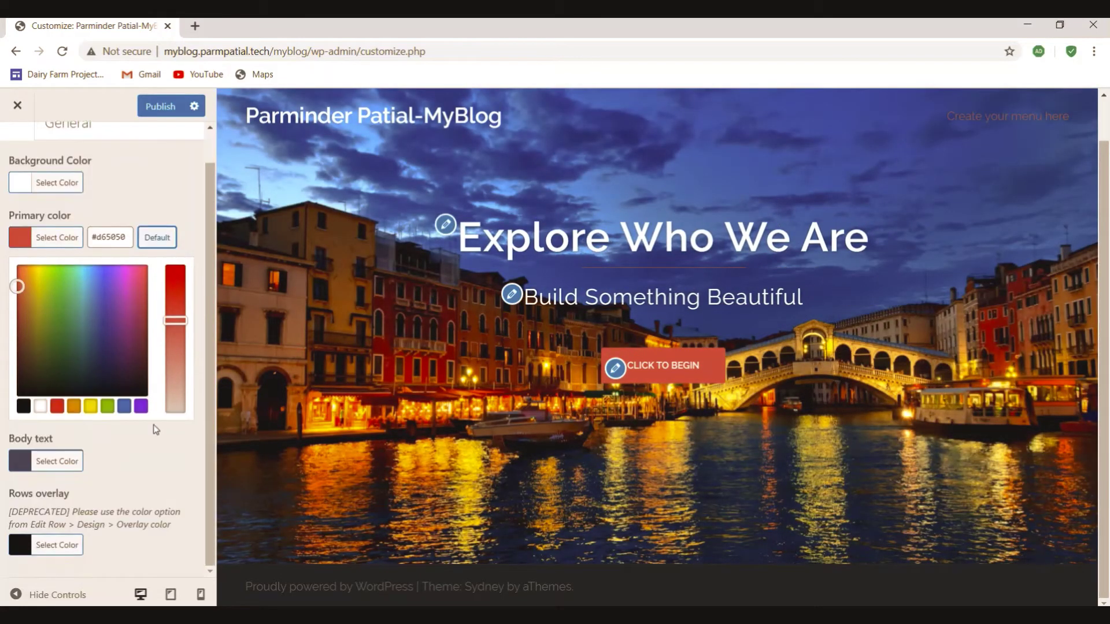
click(169, 191)
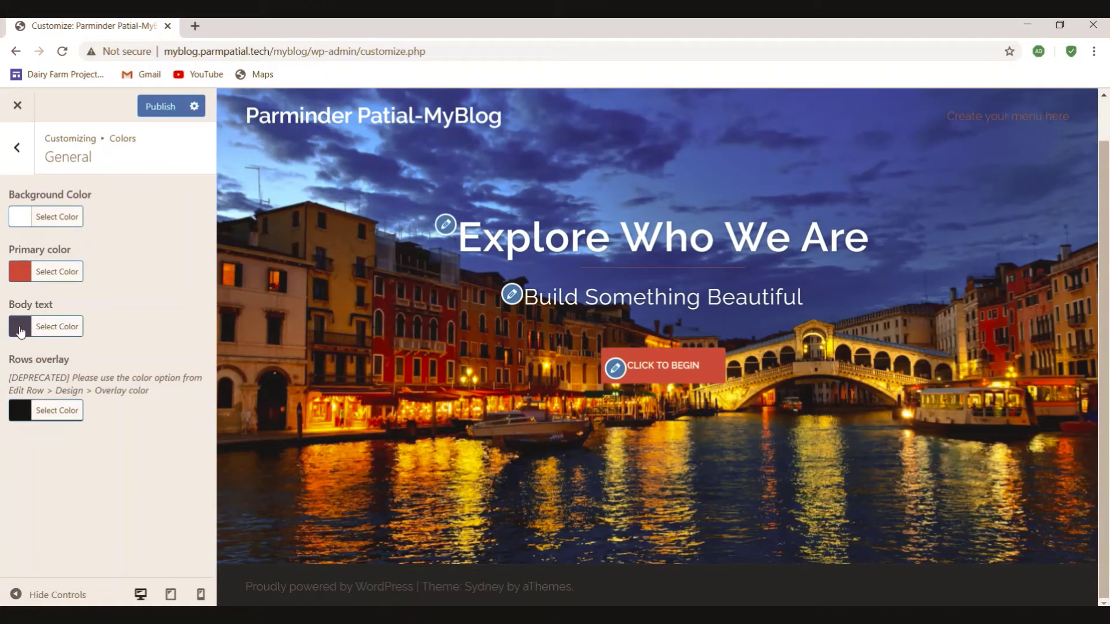
Set the Body text color to black (#000000), publish the change and return to the Colors section.
click(21, 332)
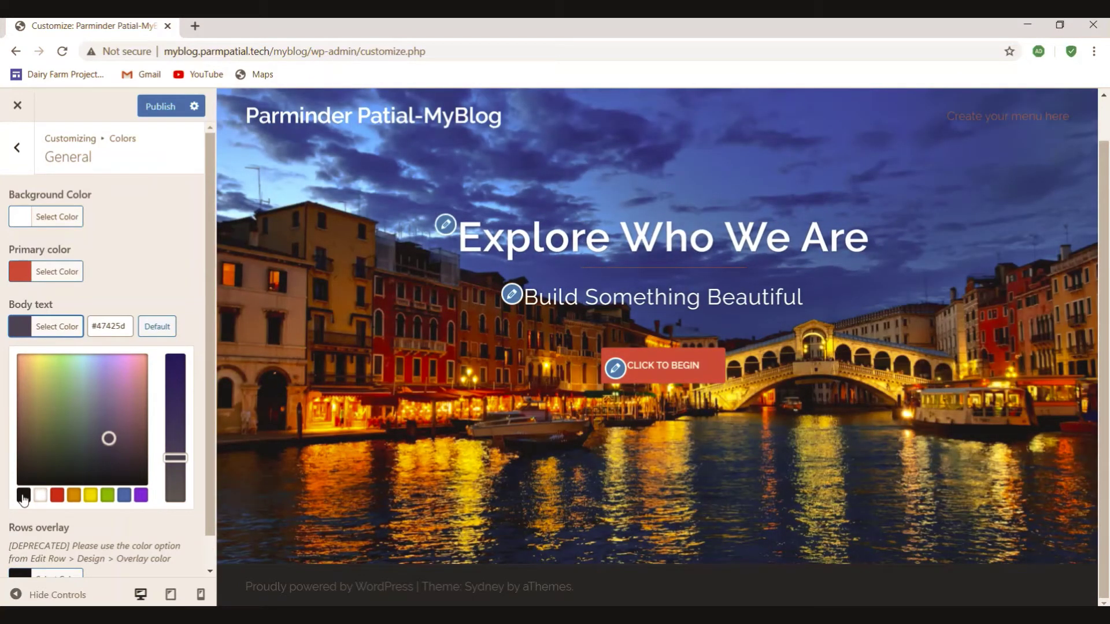
click(23, 496)
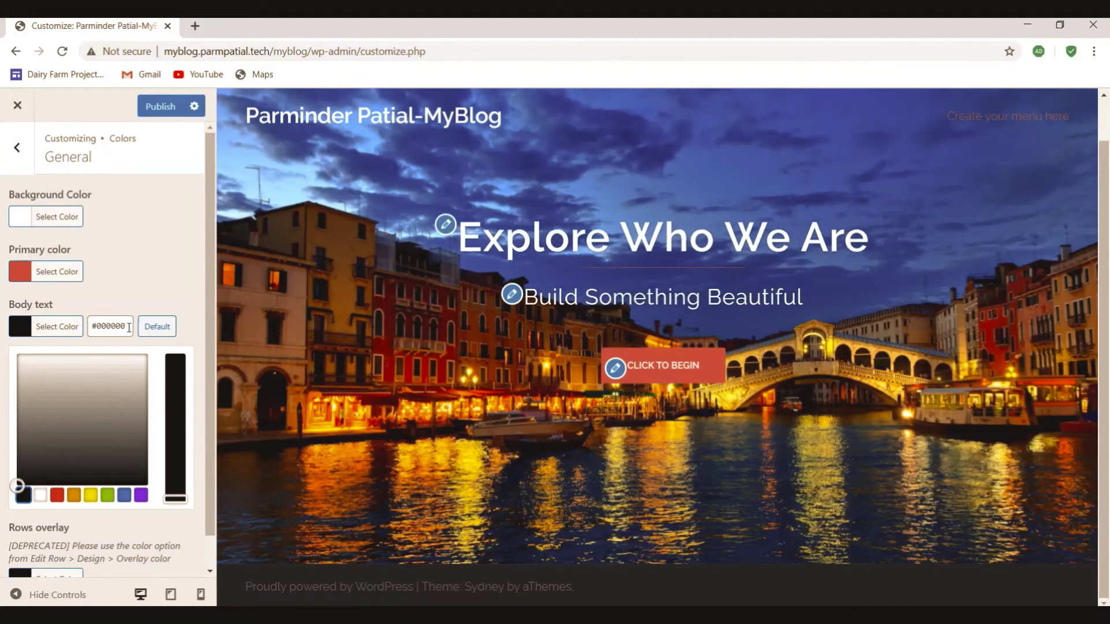
scroll(130, 341, down, 1)
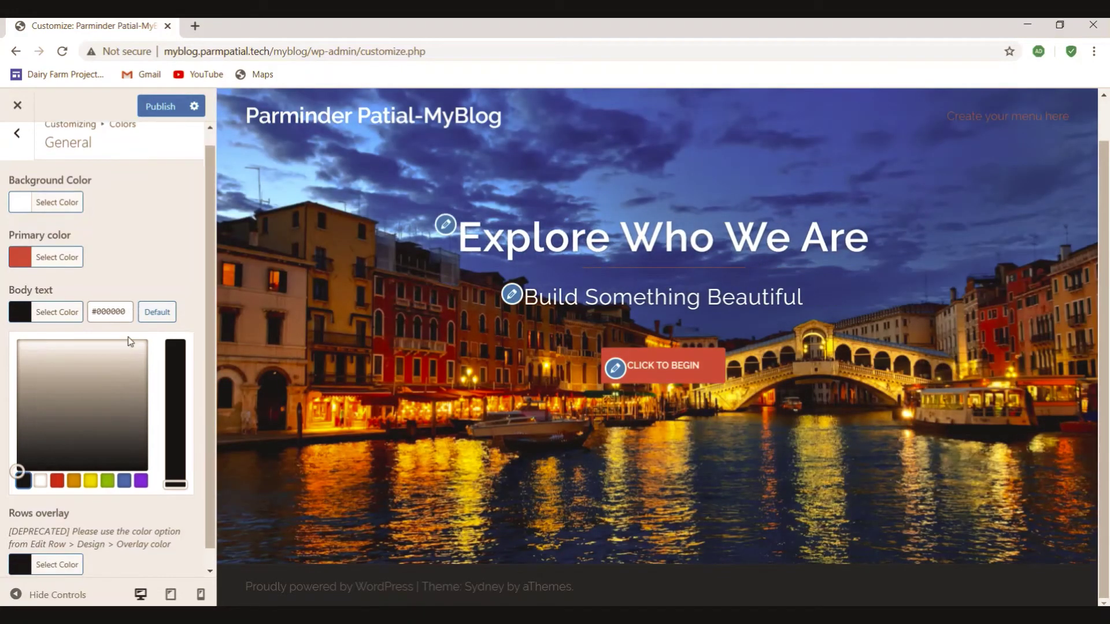
scroll(131, 341, down, 1)
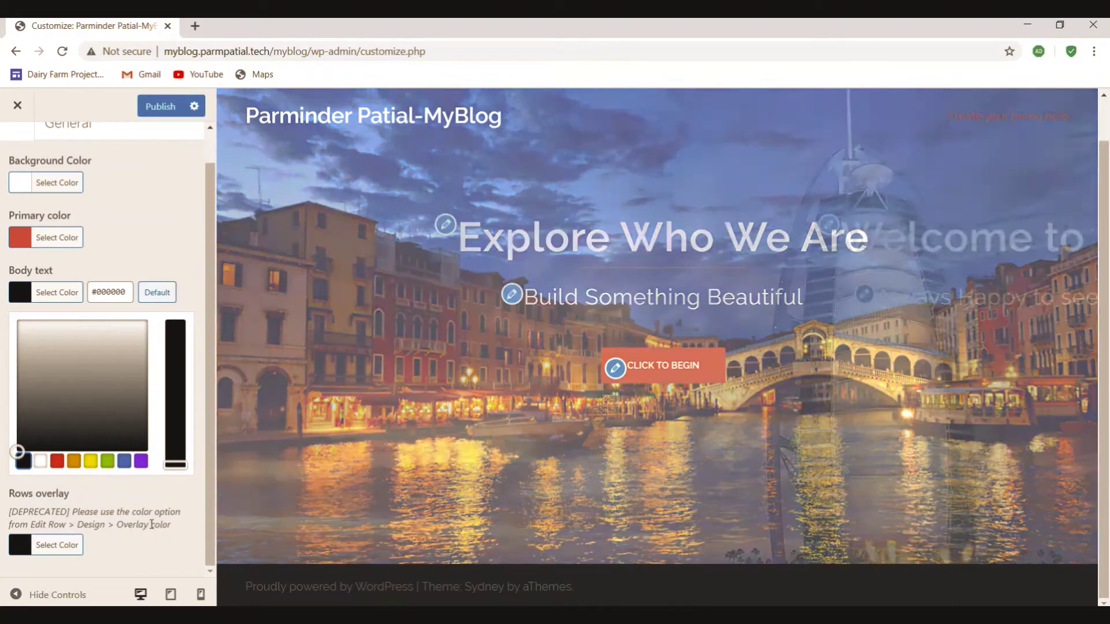
scroll(134, 445, up, 1)
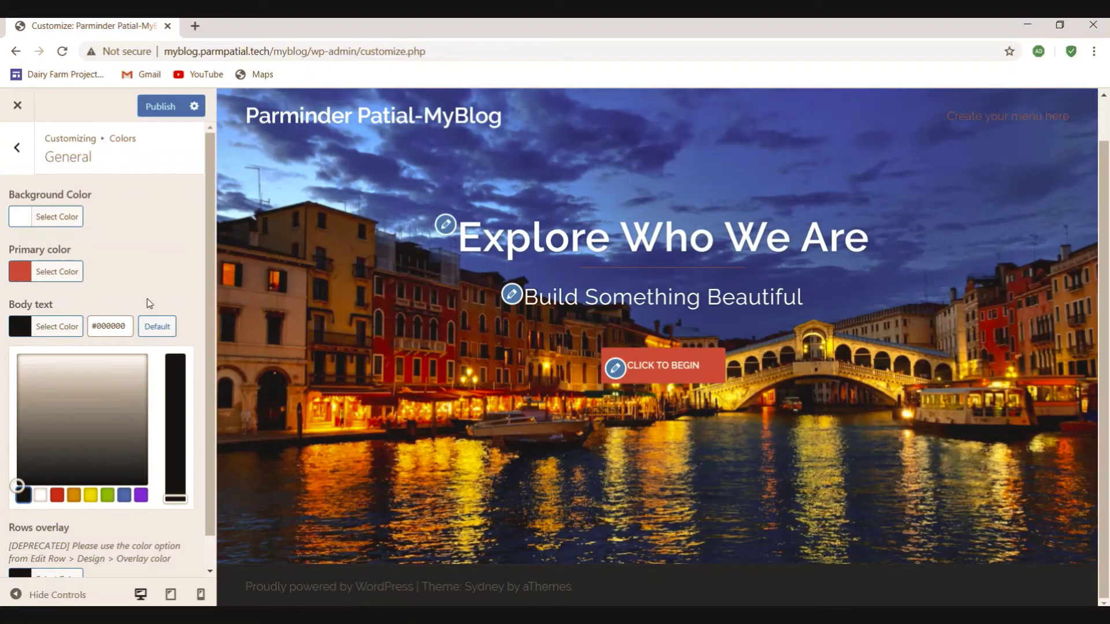
click(156, 289)
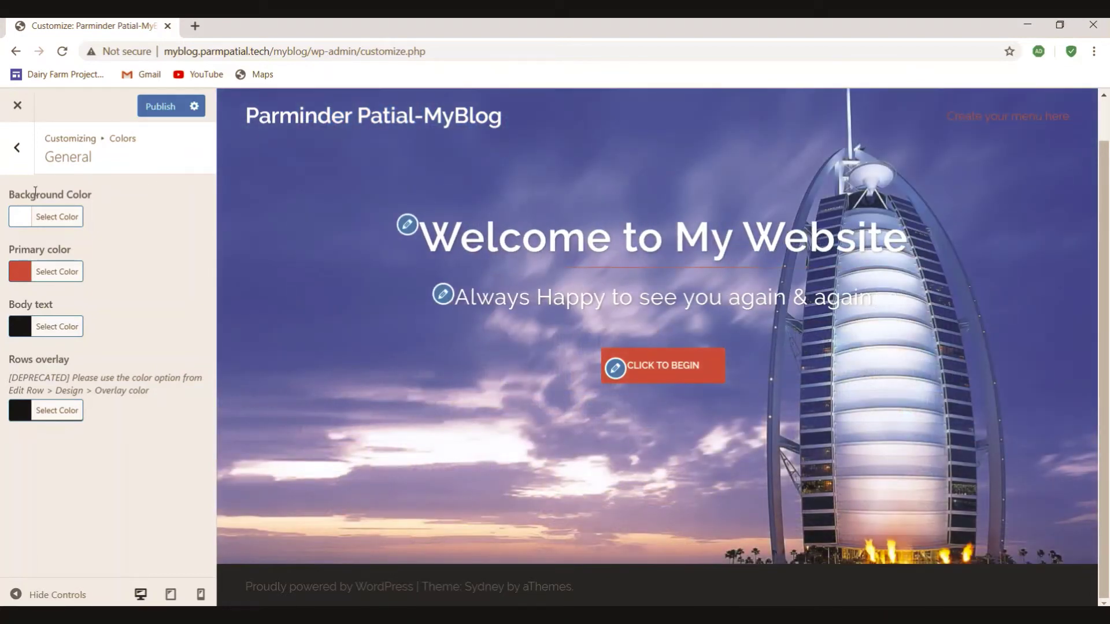
click(162, 106)
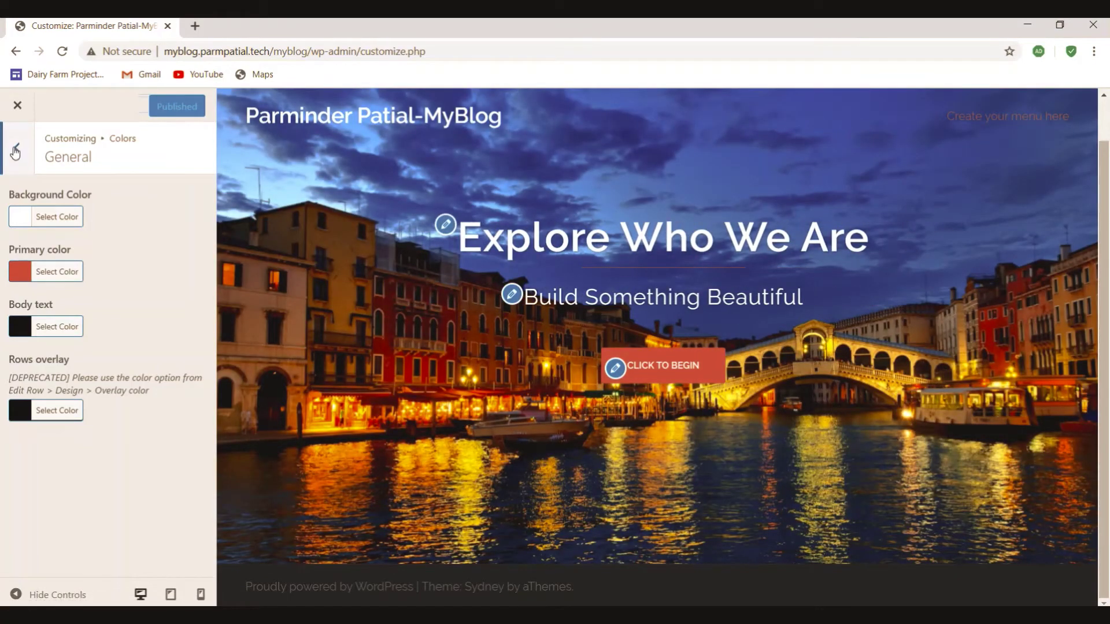
click(16, 152)
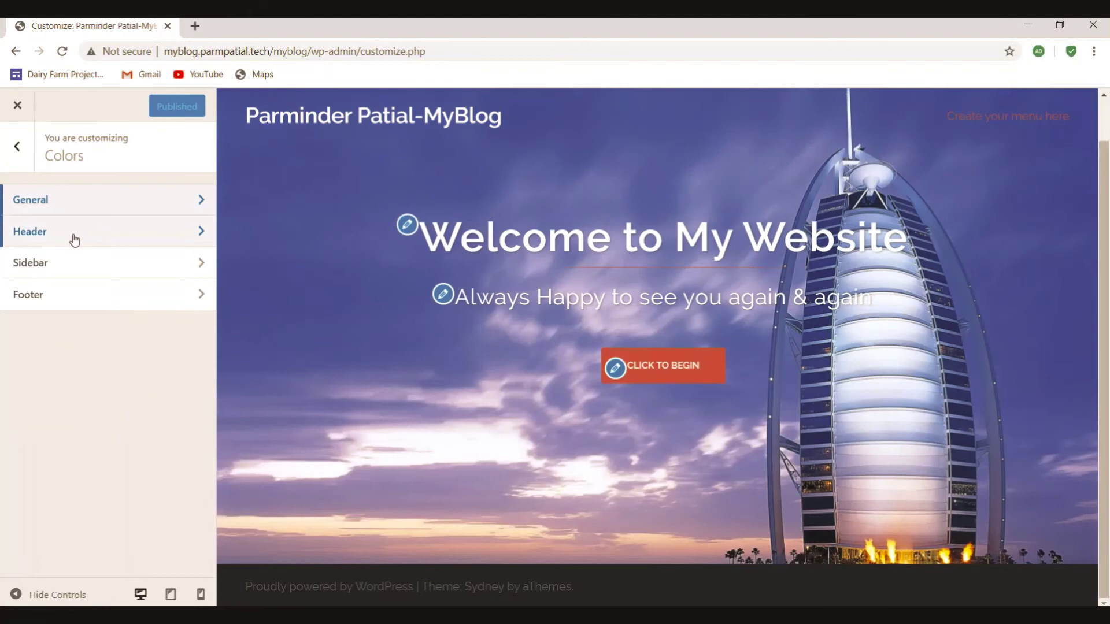
In the Header color settings, try green (#81d742) and black (#000000) for the Site title, restore white (#ffffff) and close the color picker.
click(74, 241)
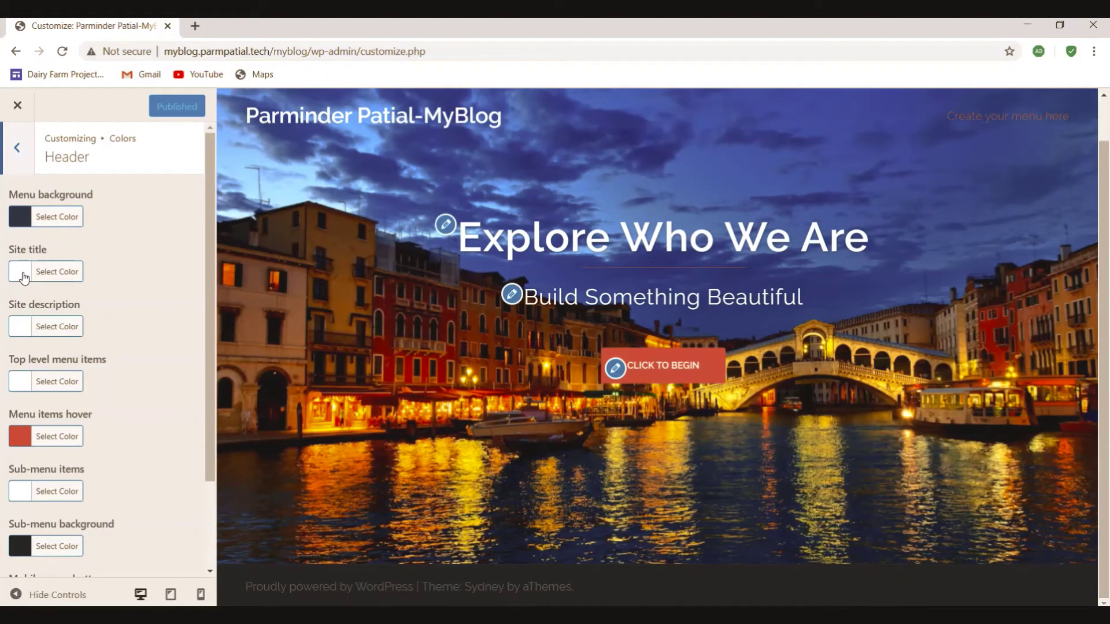
click(23, 278)
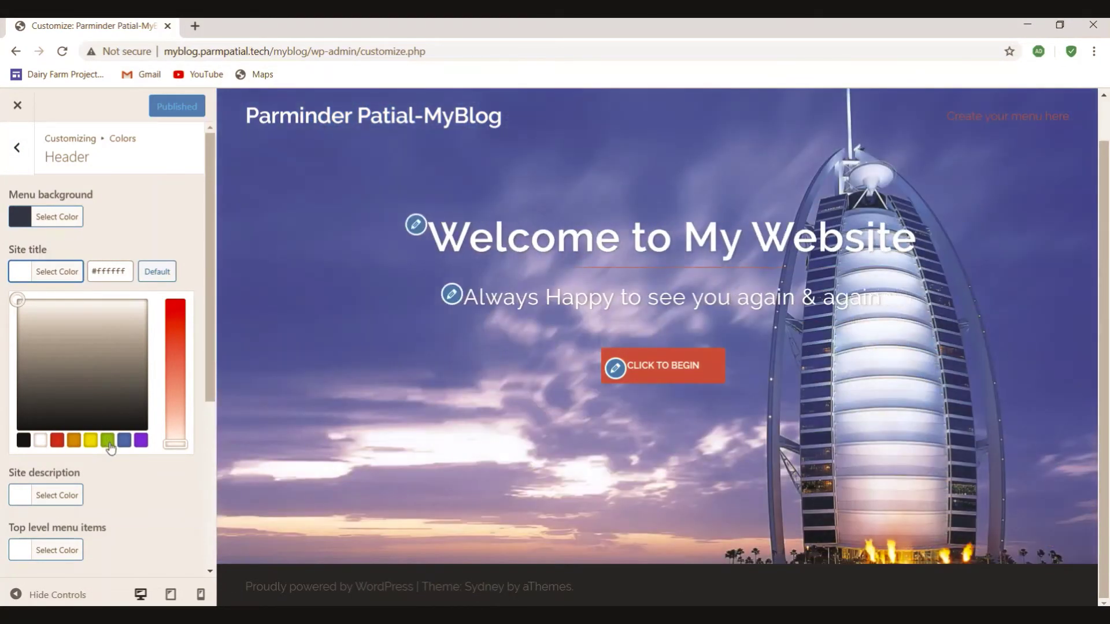
click(107, 440)
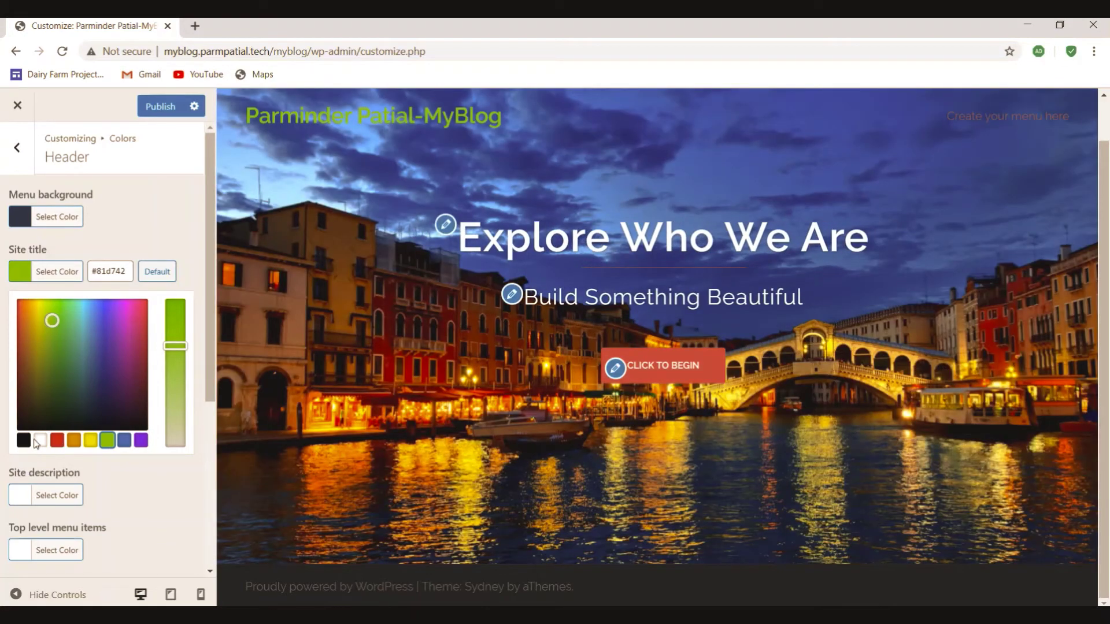
click(37, 442)
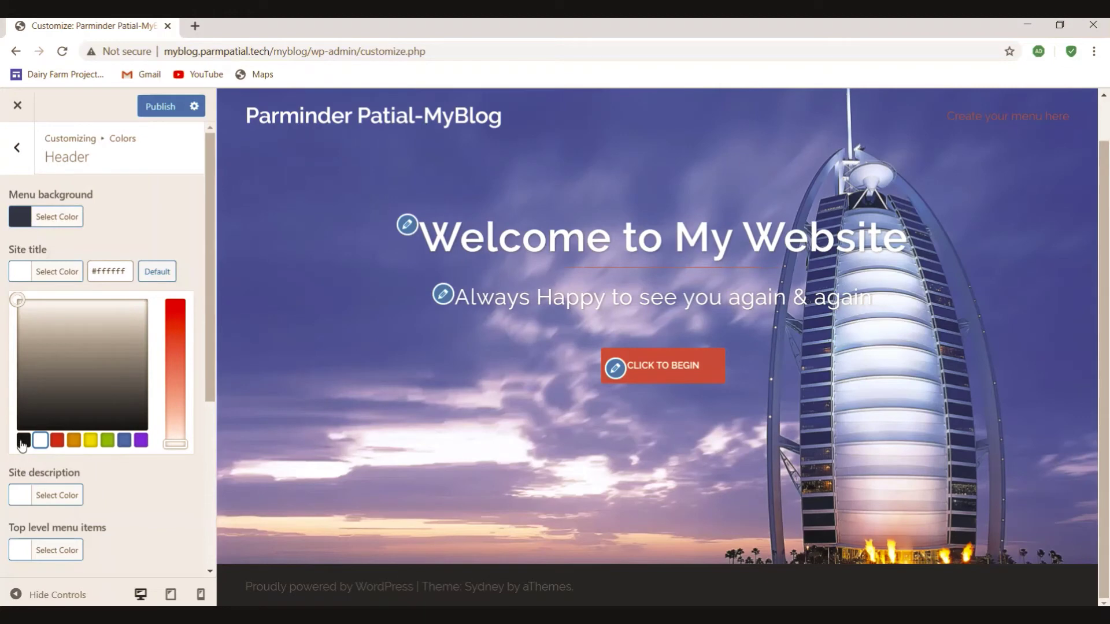
click(22, 442)
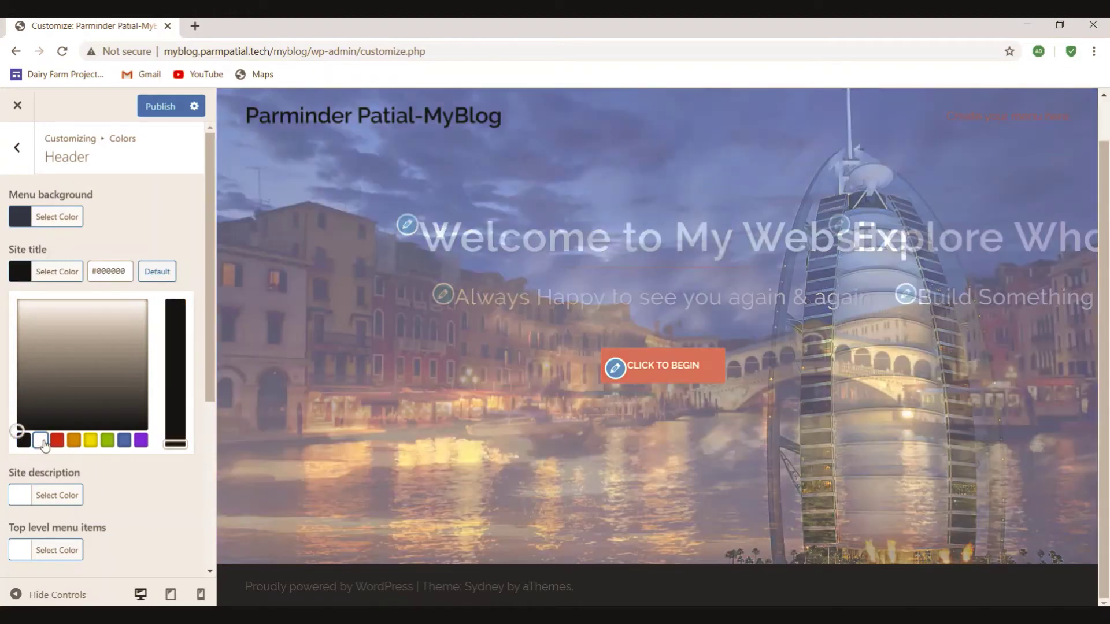
click(41, 442)
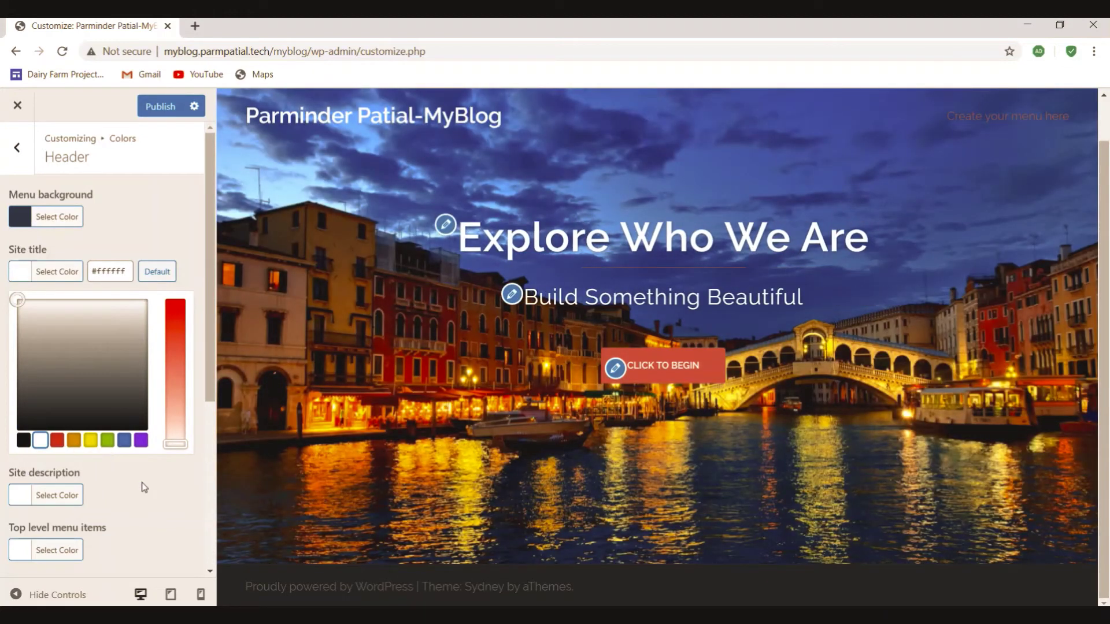
click(176, 234)
Try red (#ff0202) as the Header slider text color and restore white (#ffffff).
scroll(172, 391, down, 2)
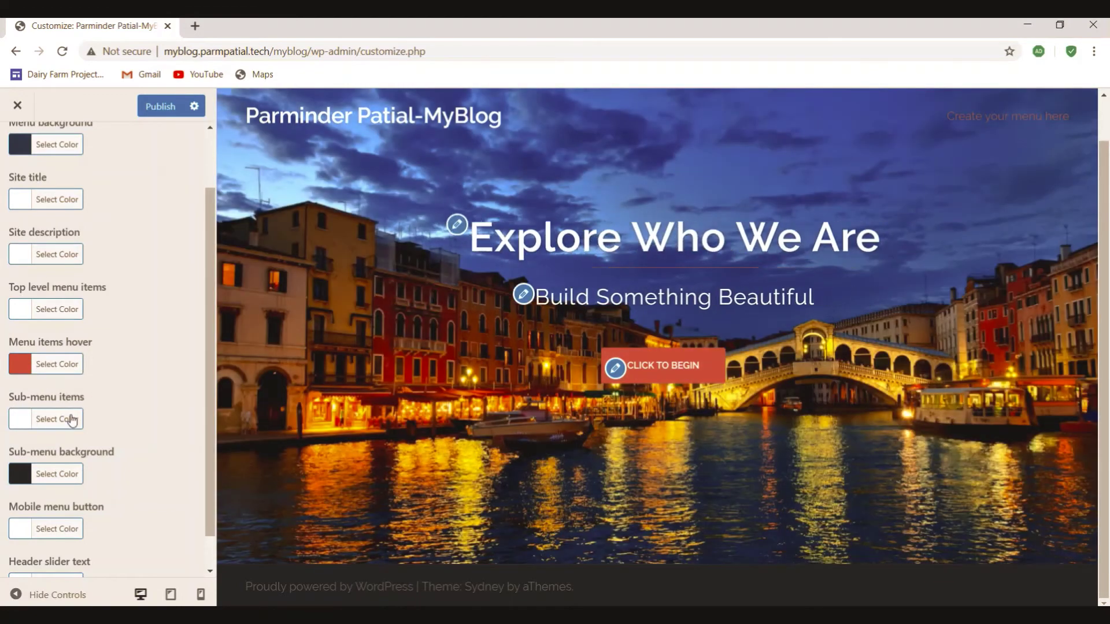
scroll(56, 430, down, 1)
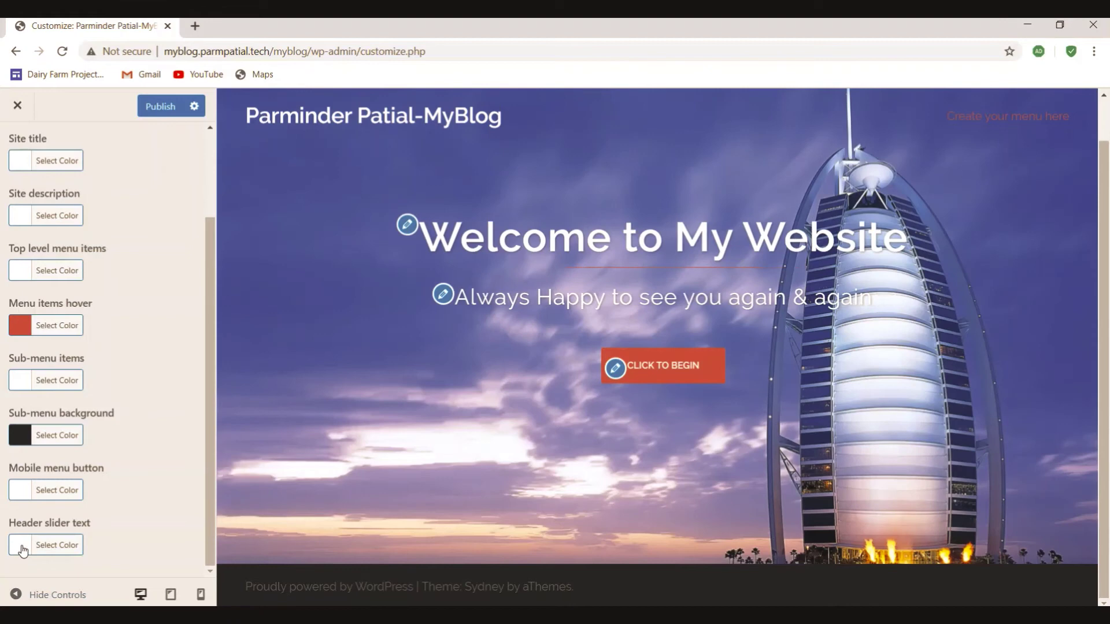
click(24, 549)
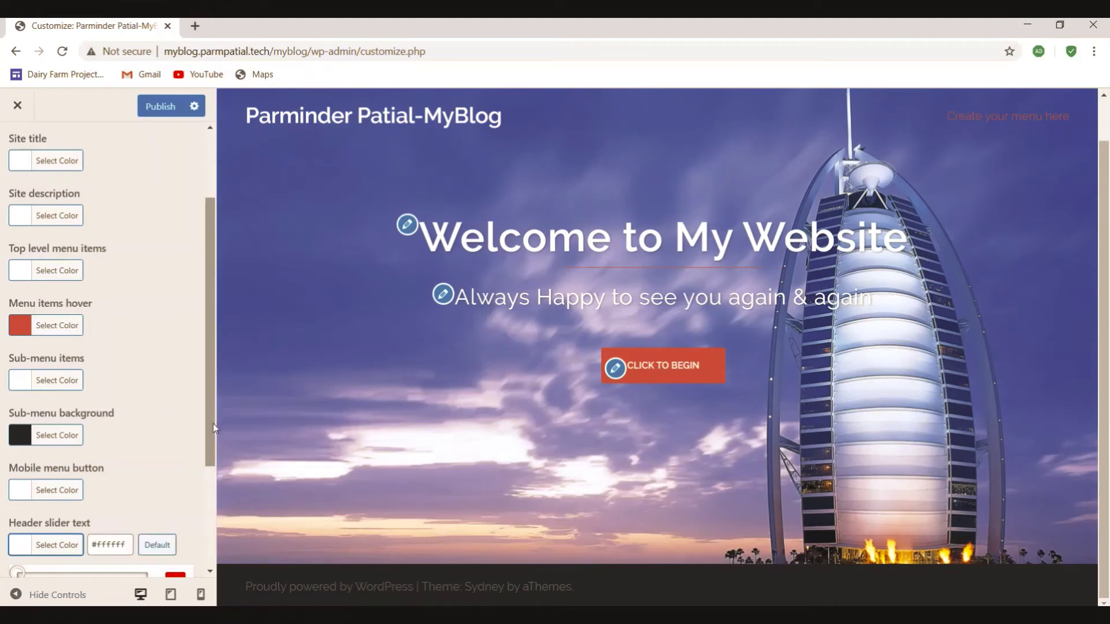
scroll(213, 423, down, 2)
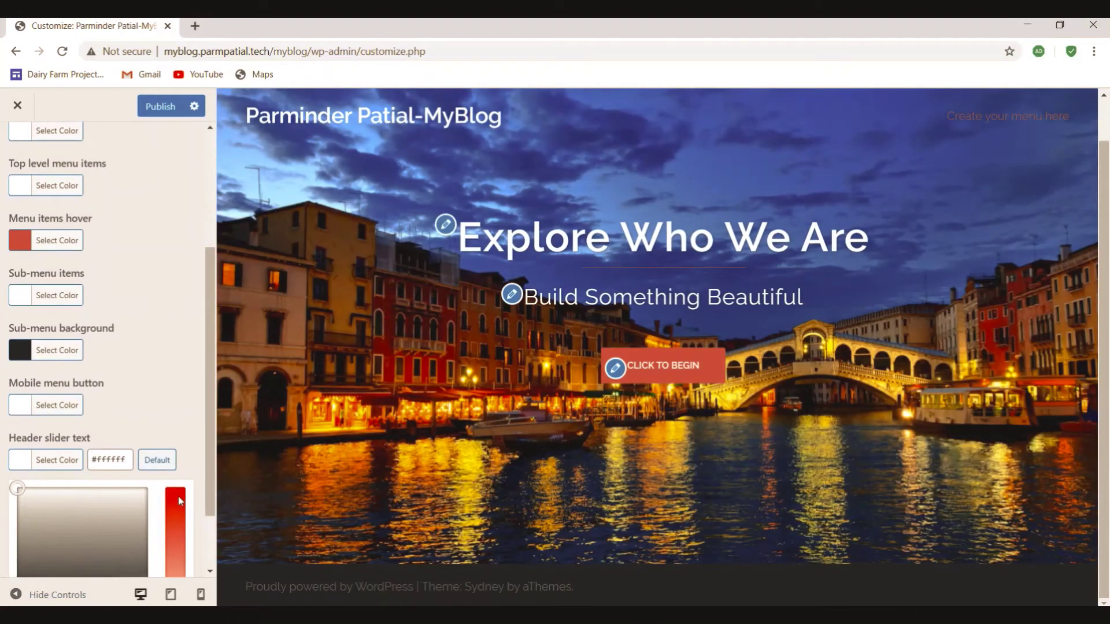
click(180, 500)
scroll(180, 501, down, 2)
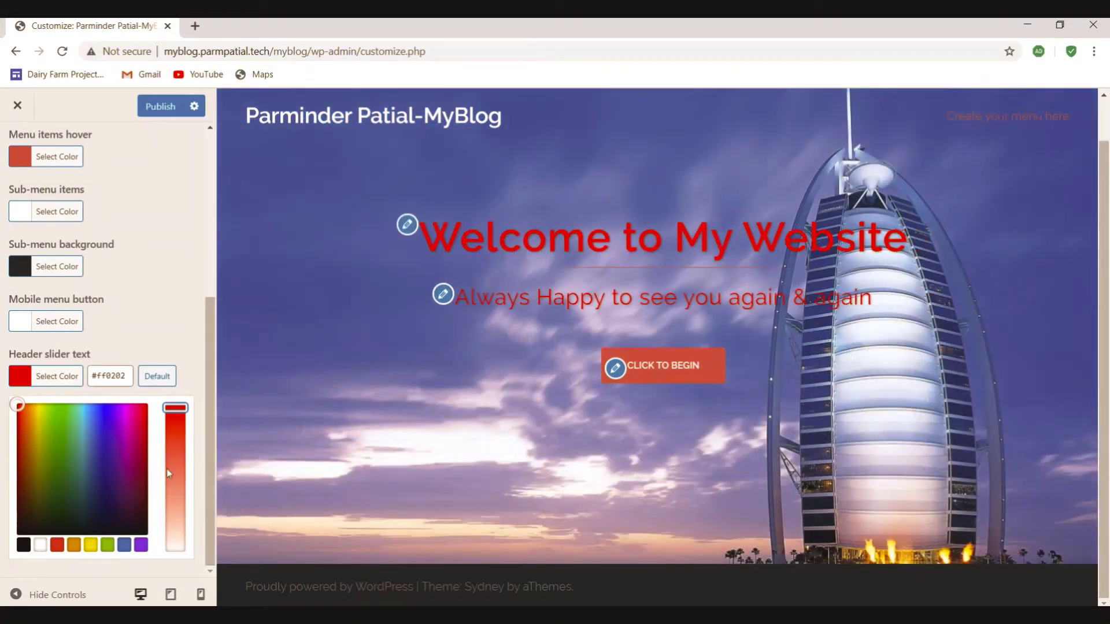
click(46, 544)
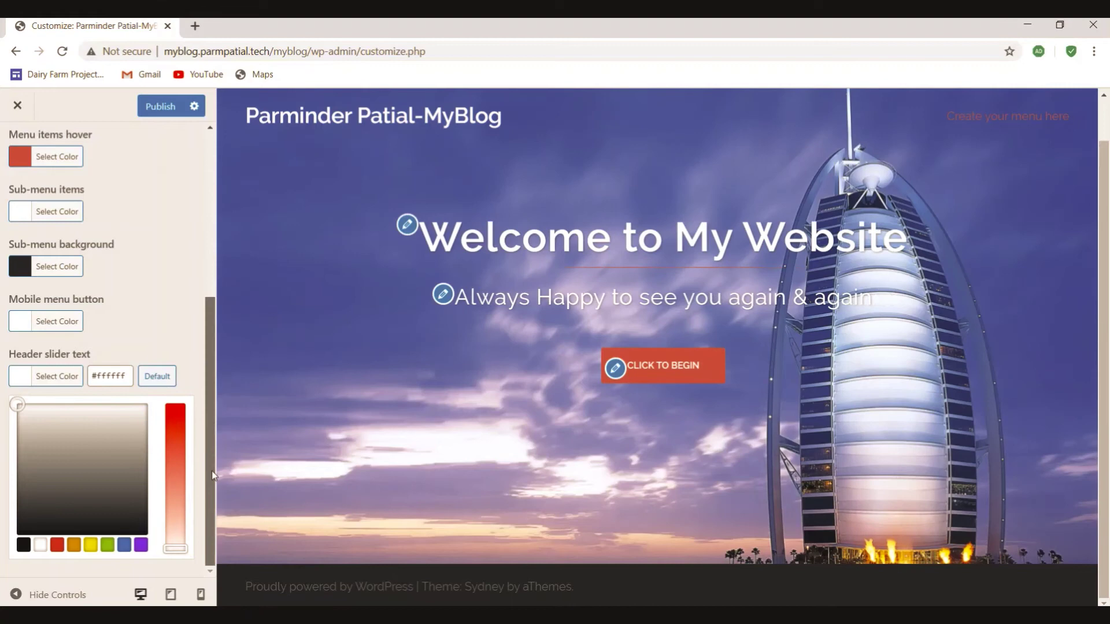
Publish the header color settings and return to the Colors section.
drag(212, 475, 223, 188)
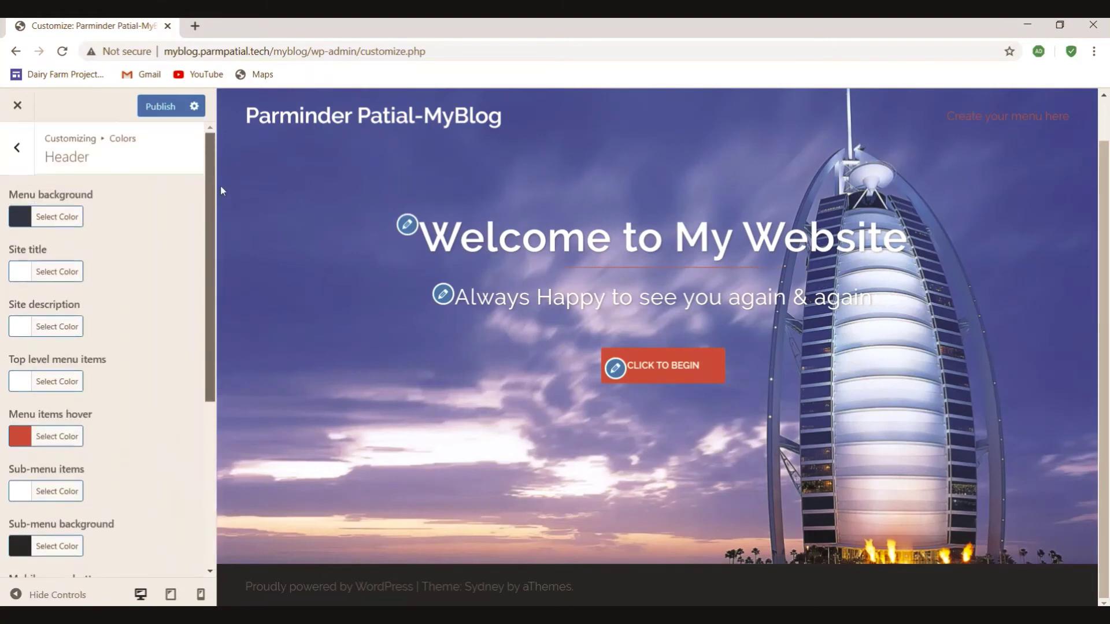
click(160, 106)
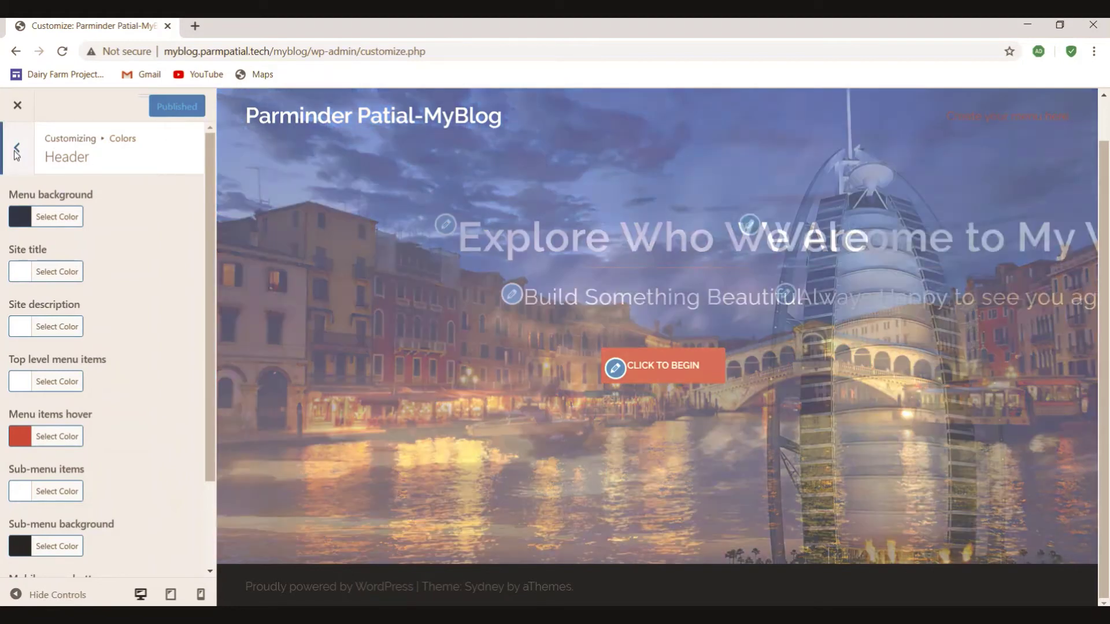
click(17, 149)
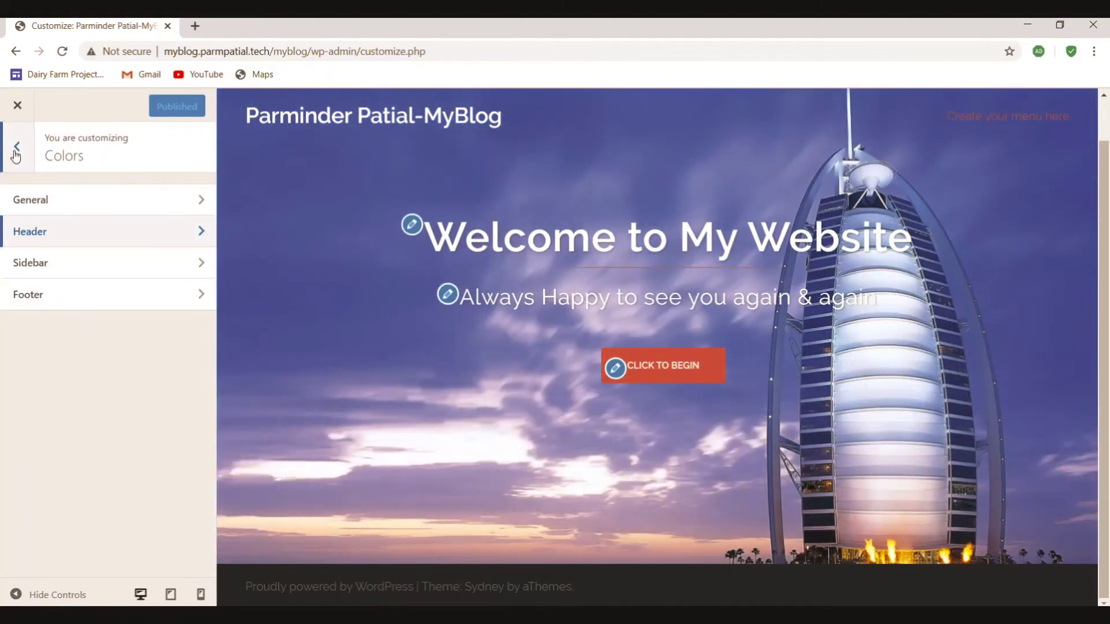
Set the Sidebar color to black (#000000) in the Sidebar color settings, publish the change and return to the Colors section.
click(72, 270)
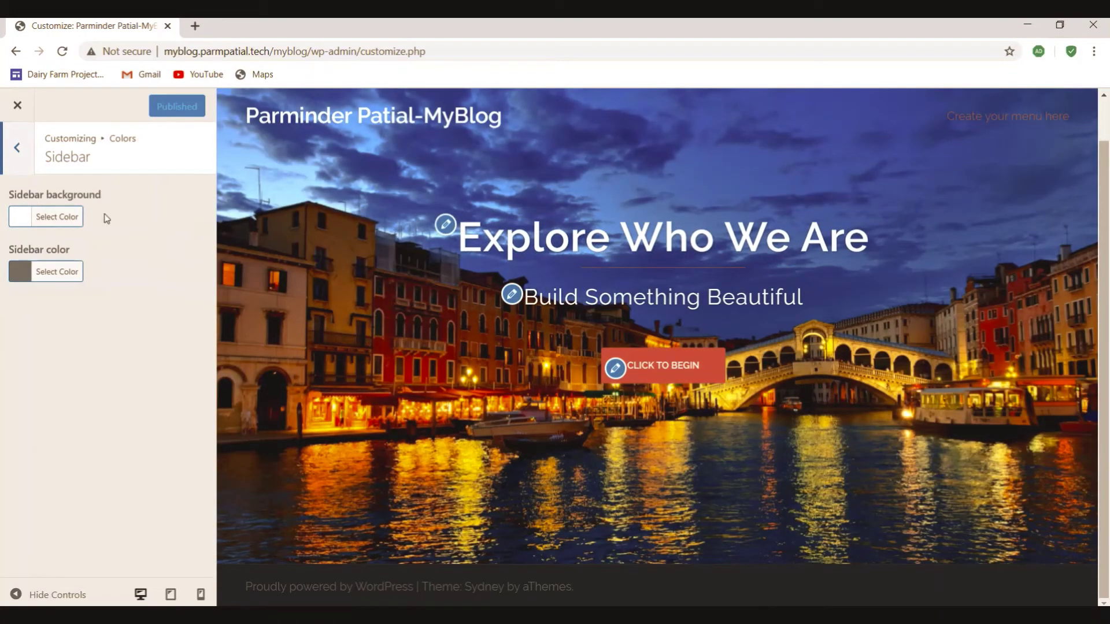
click(17, 274)
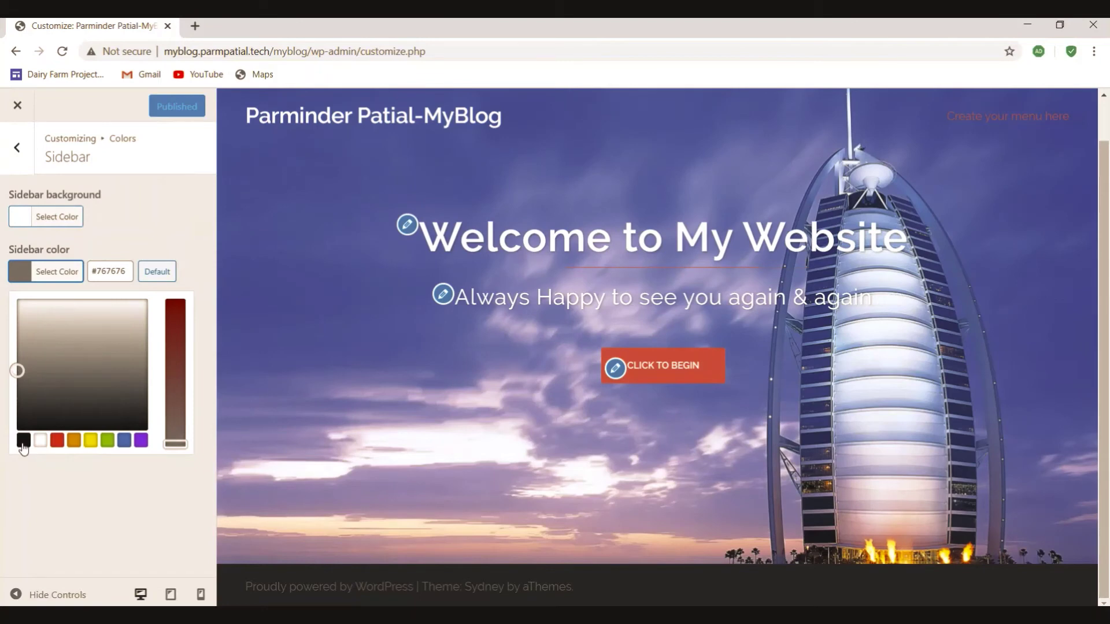
click(23, 444)
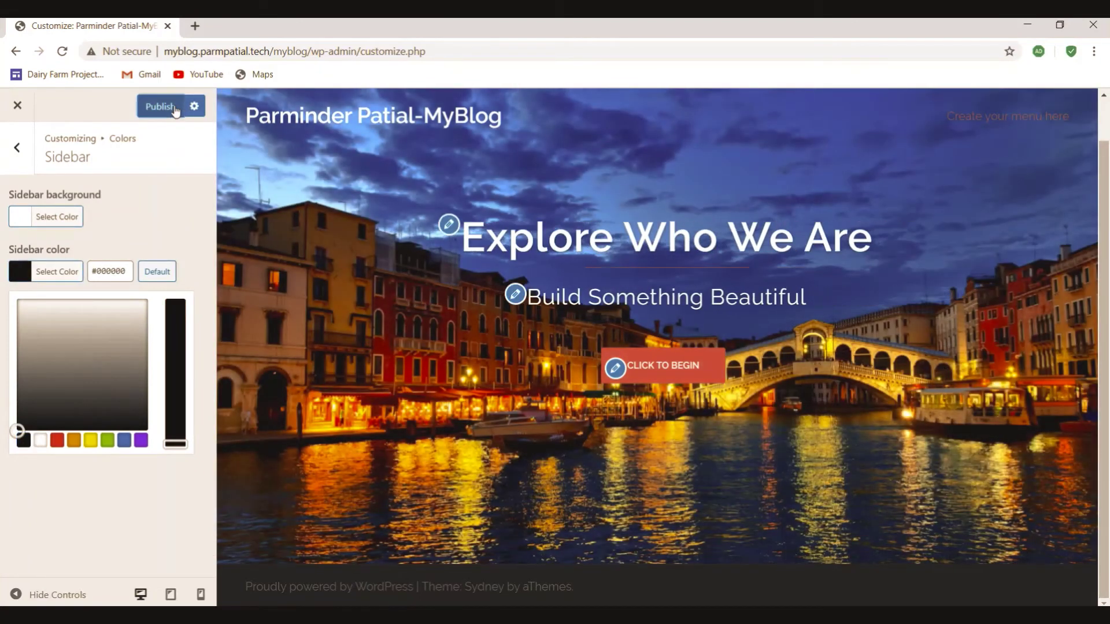
click(176, 109)
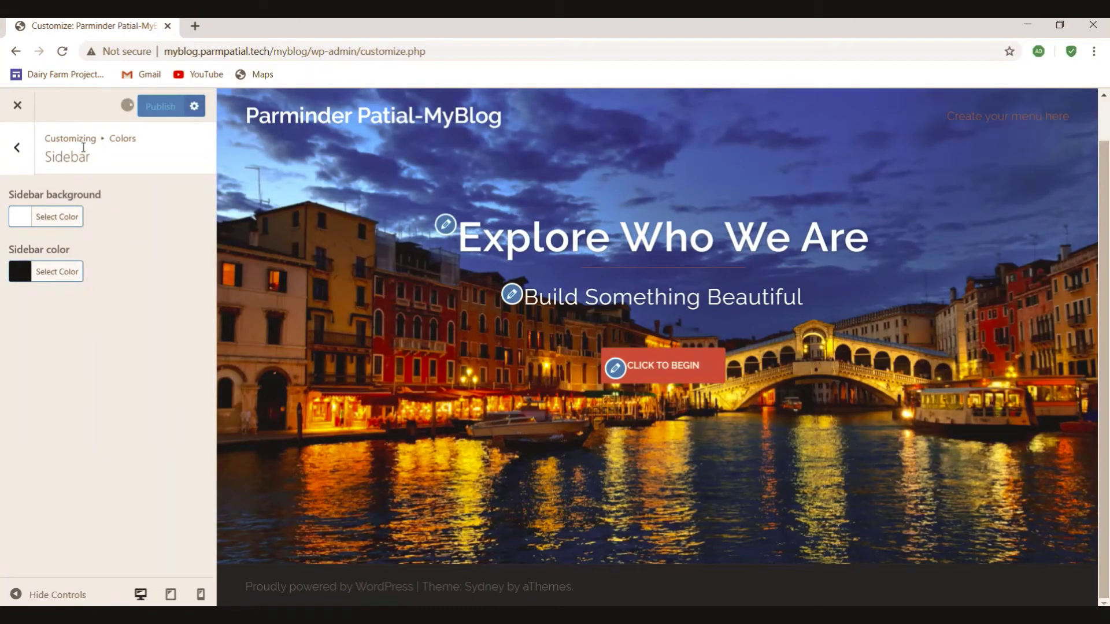
click(17, 148)
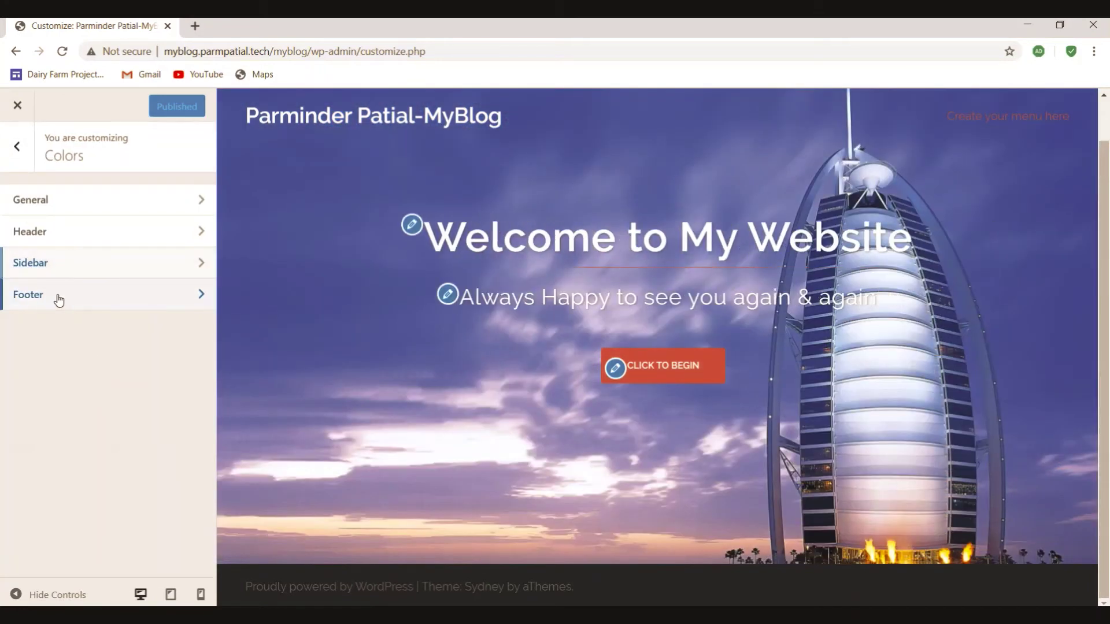
Review the Footer color settings and the Background Image section, and return to the main customizer list.
click(58, 299)
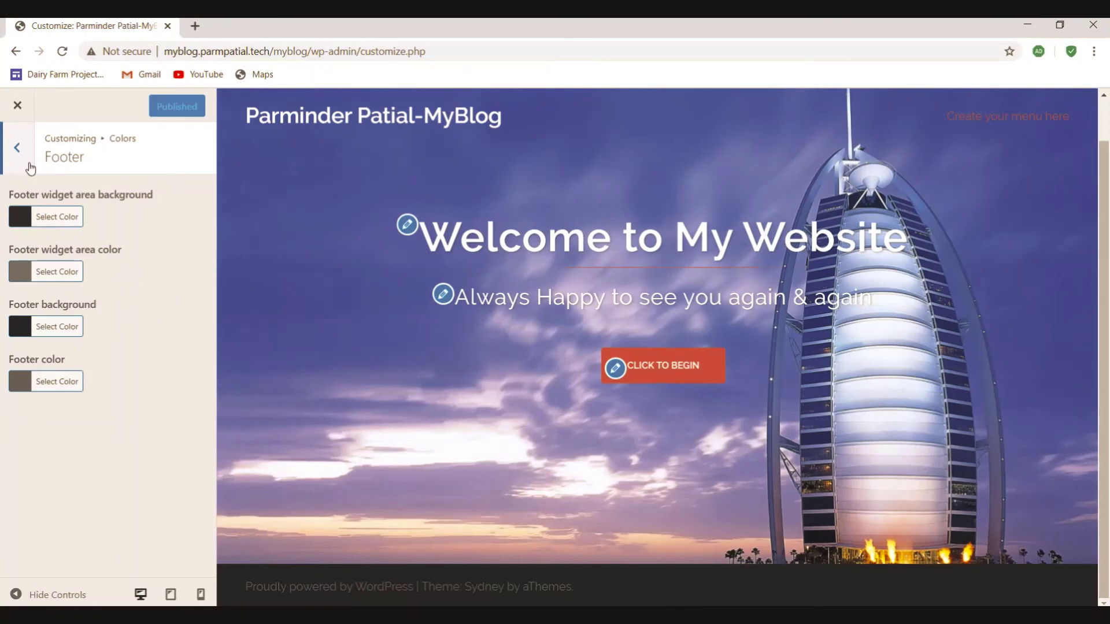
click(19, 150)
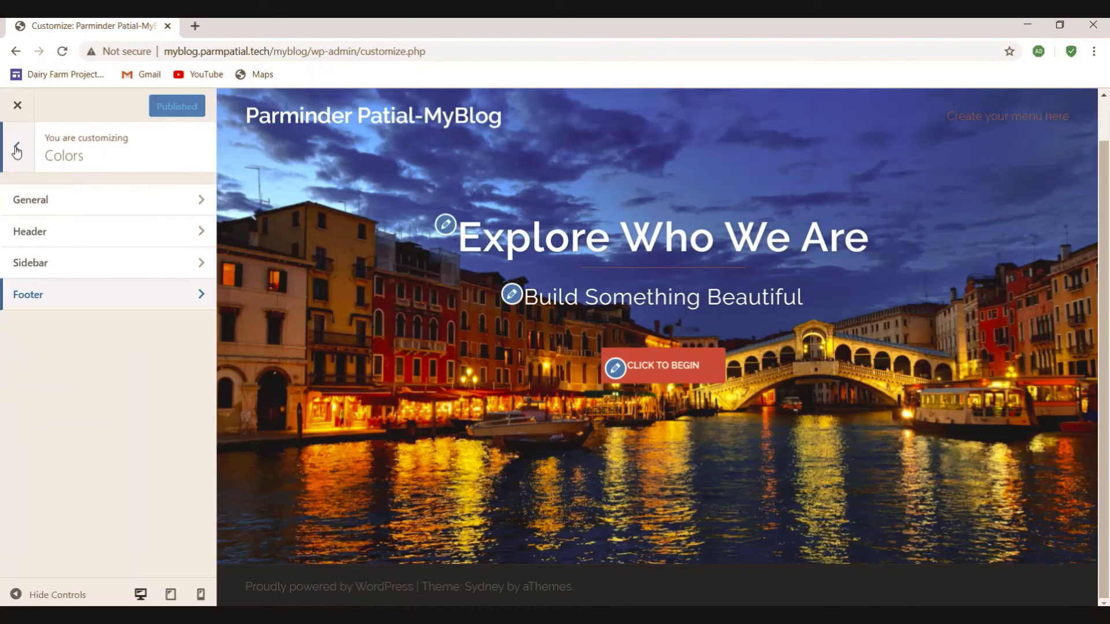
click(16, 151)
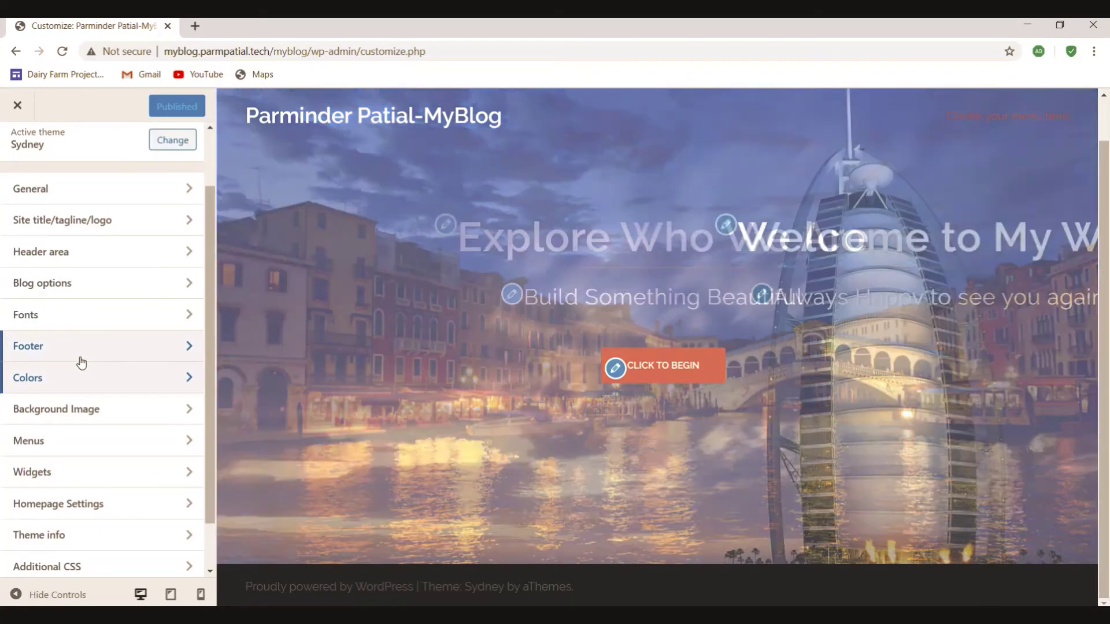
scroll(80, 370, down, 1)
scroll(79, 370, down, 1)
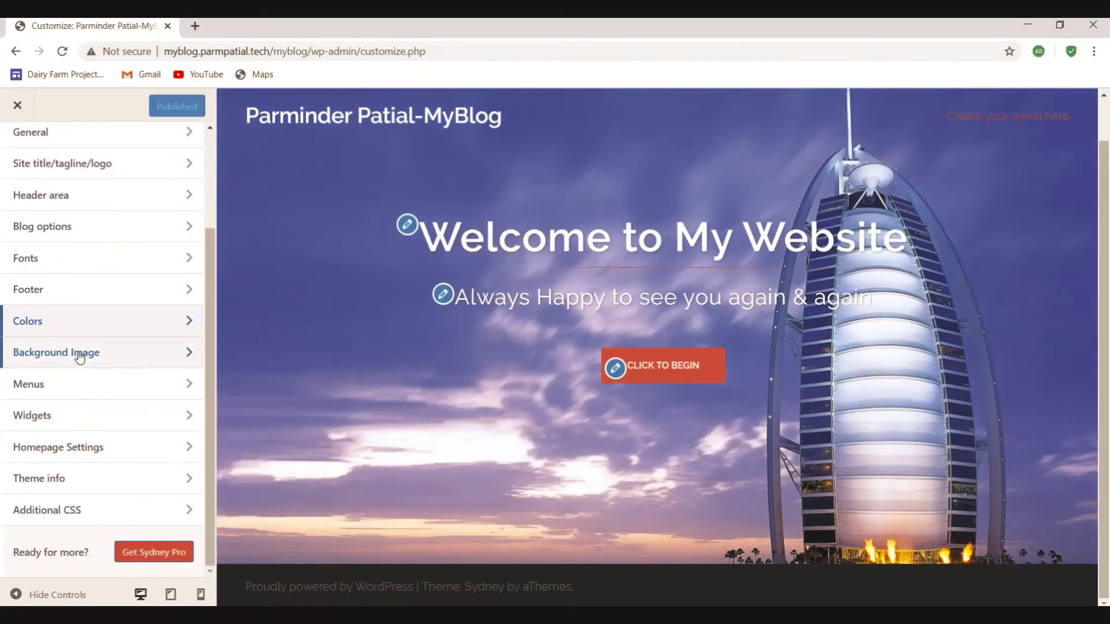
click(81, 356)
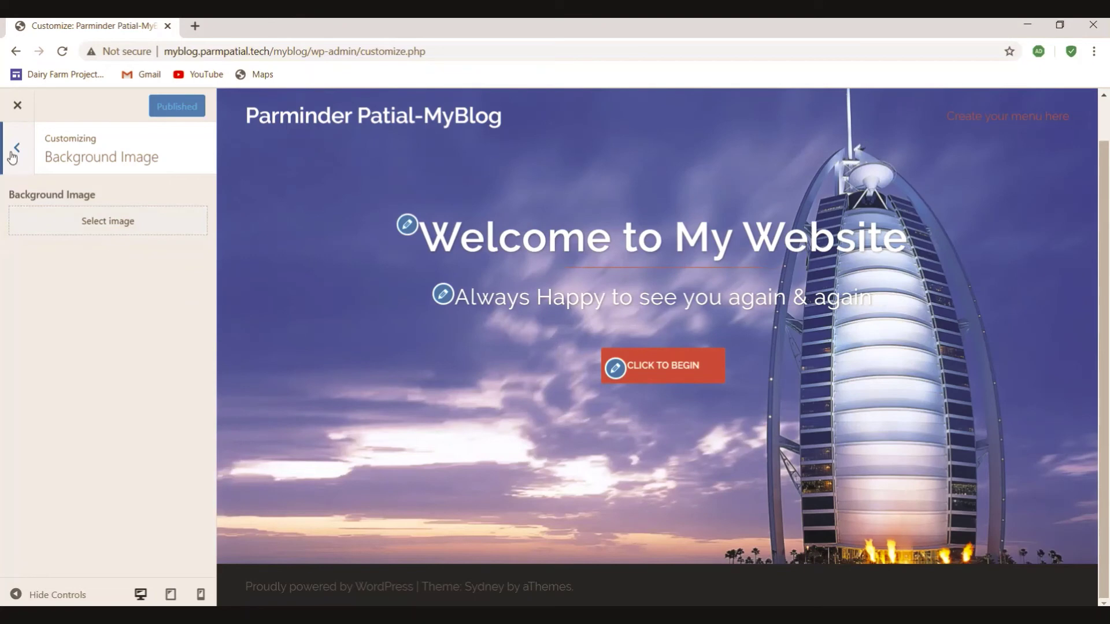
click(15, 151)
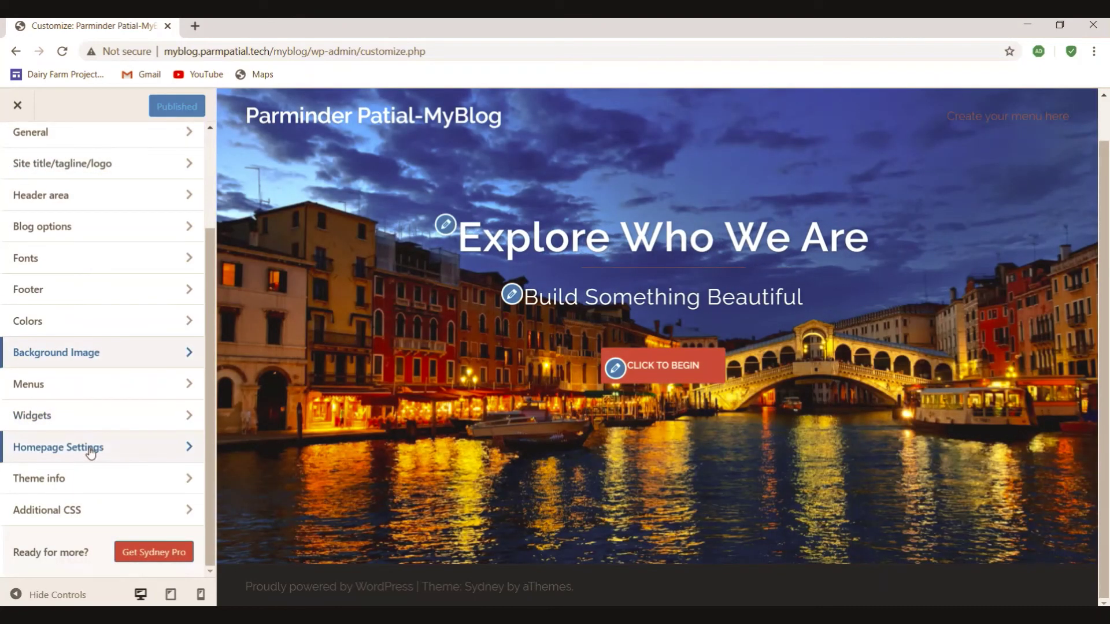
Review the Menus section with its new menu form and the Widgets section, and return to the main customizer list.
click(56, 386)
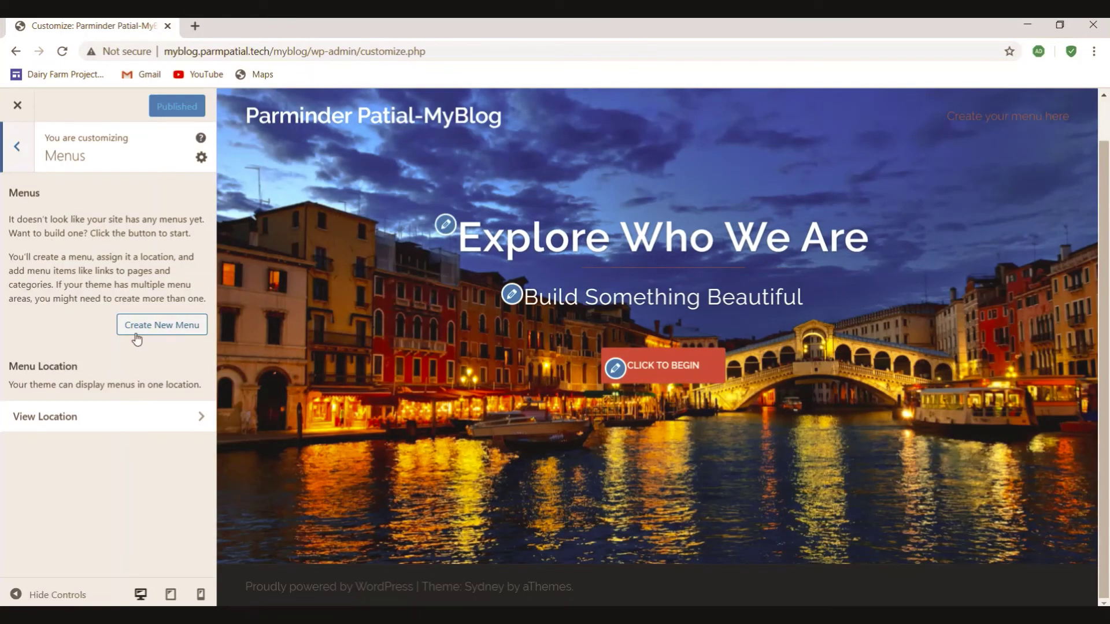
click(149, 328)
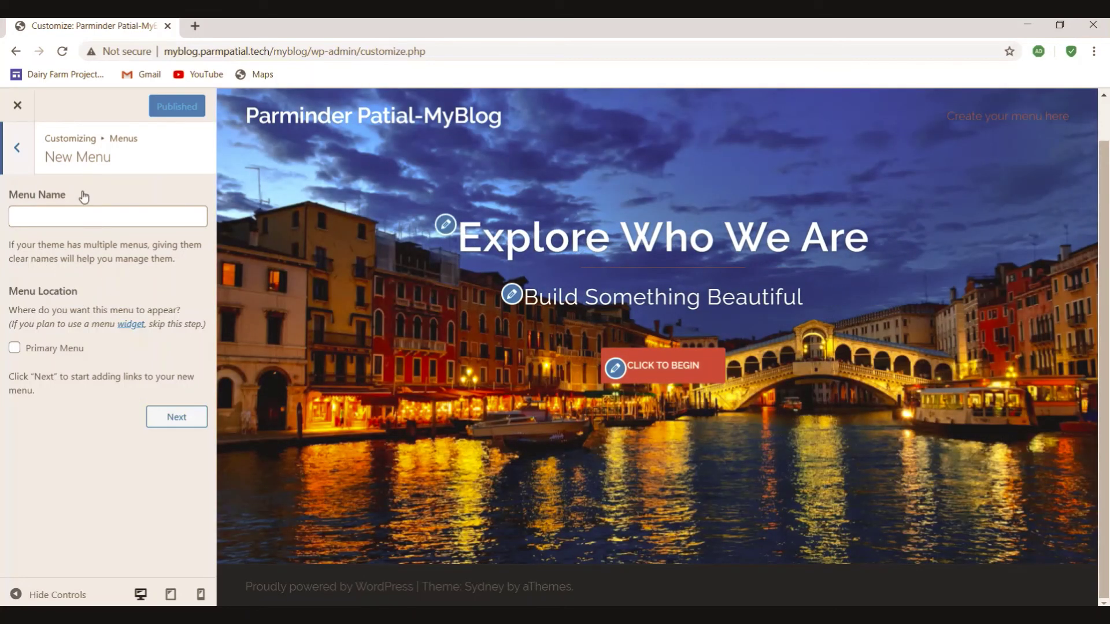
click(18, 151)
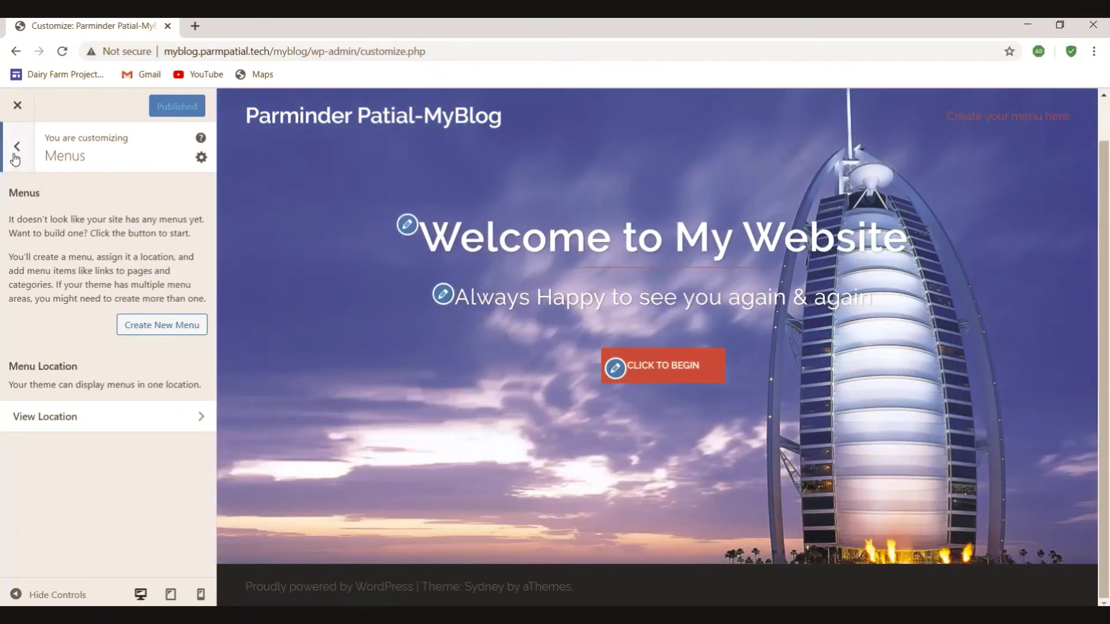
click(15, 153)
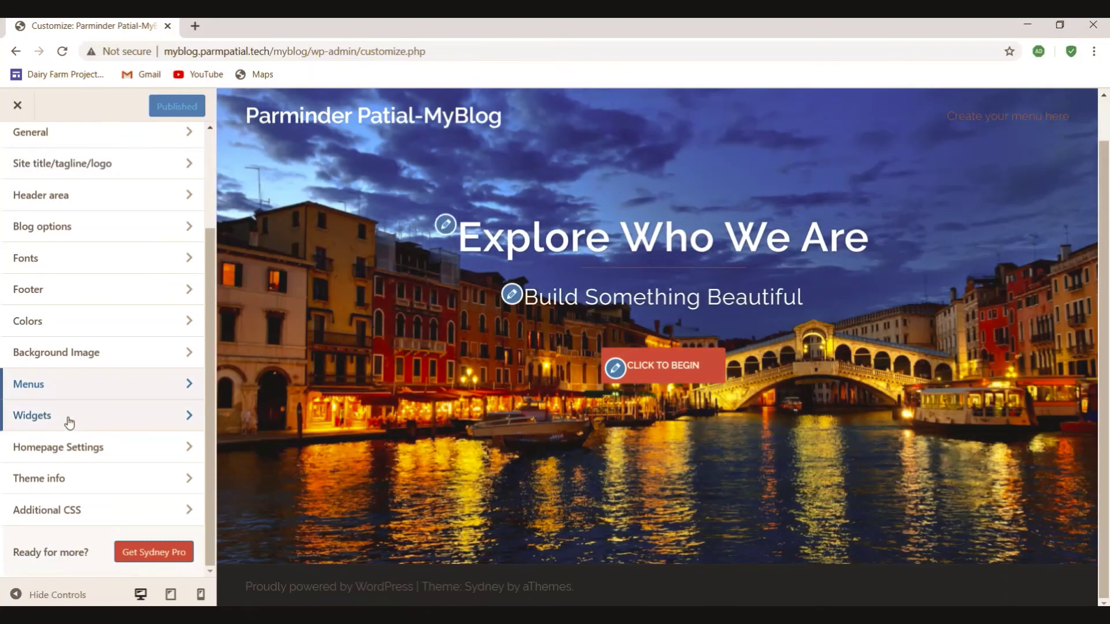
click(69, 422)
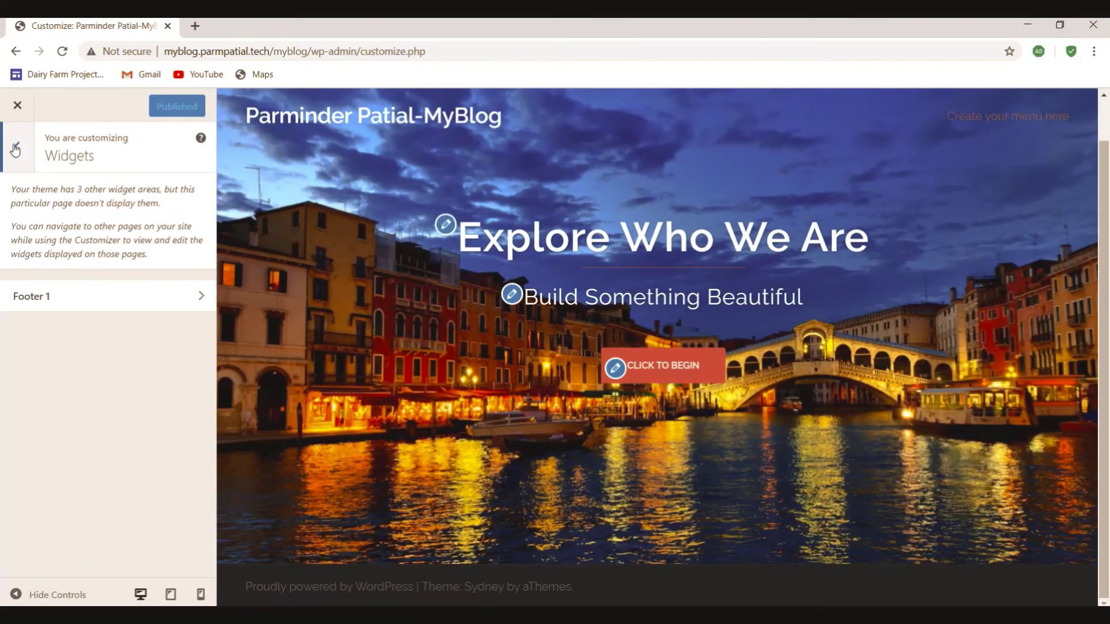
click(15, 149)
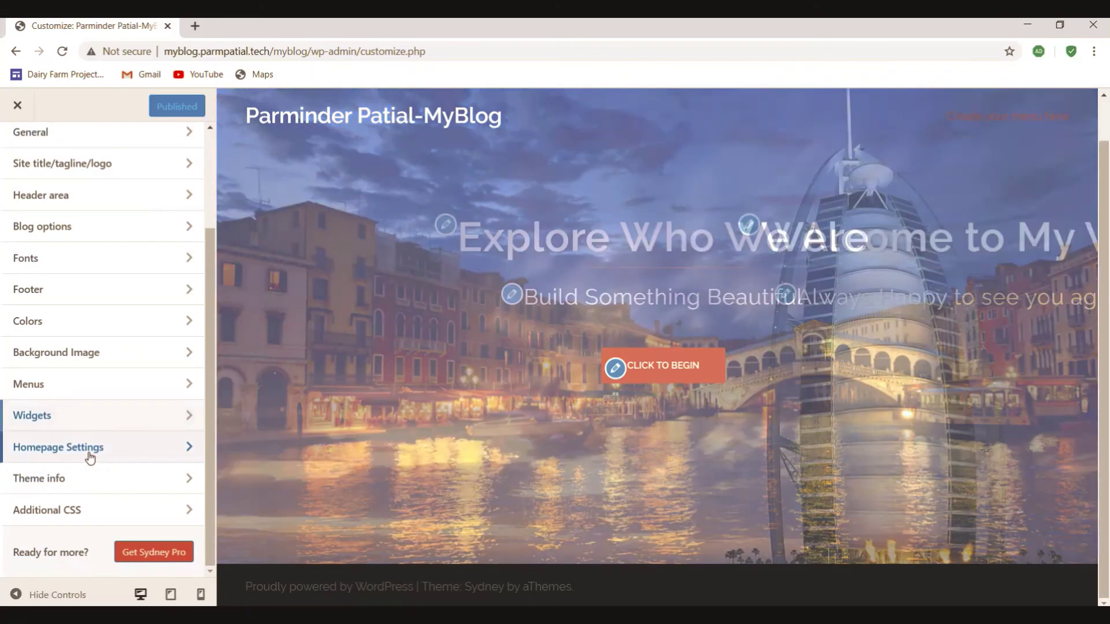
Review the Homepage Settings section and open the Theme info section.
click(89, 456)
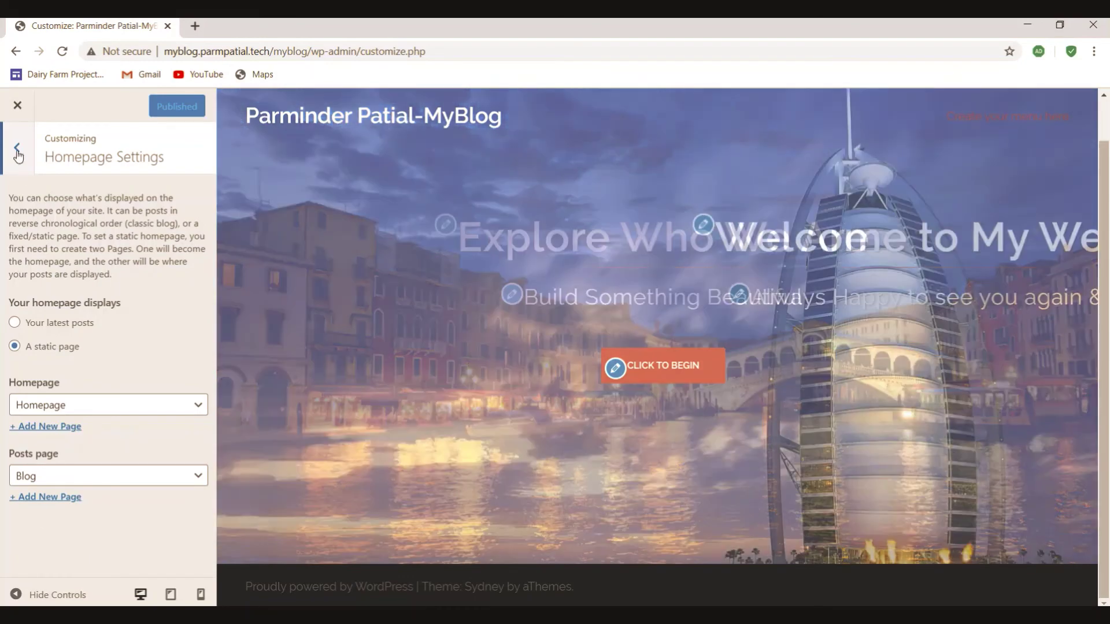
click(18, 149)
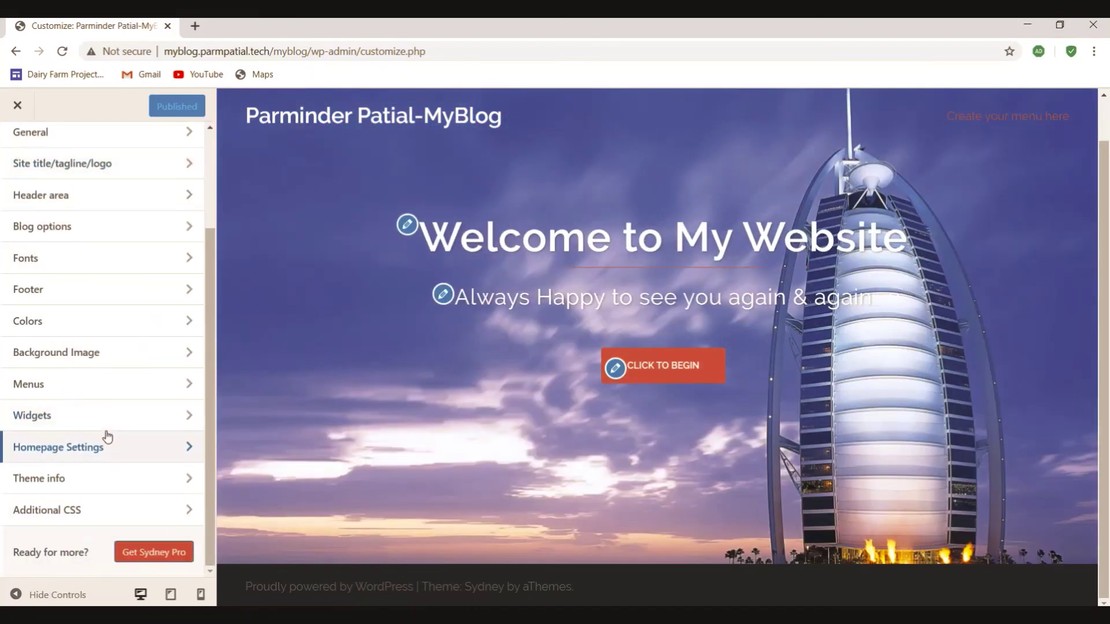
click(82, 479)
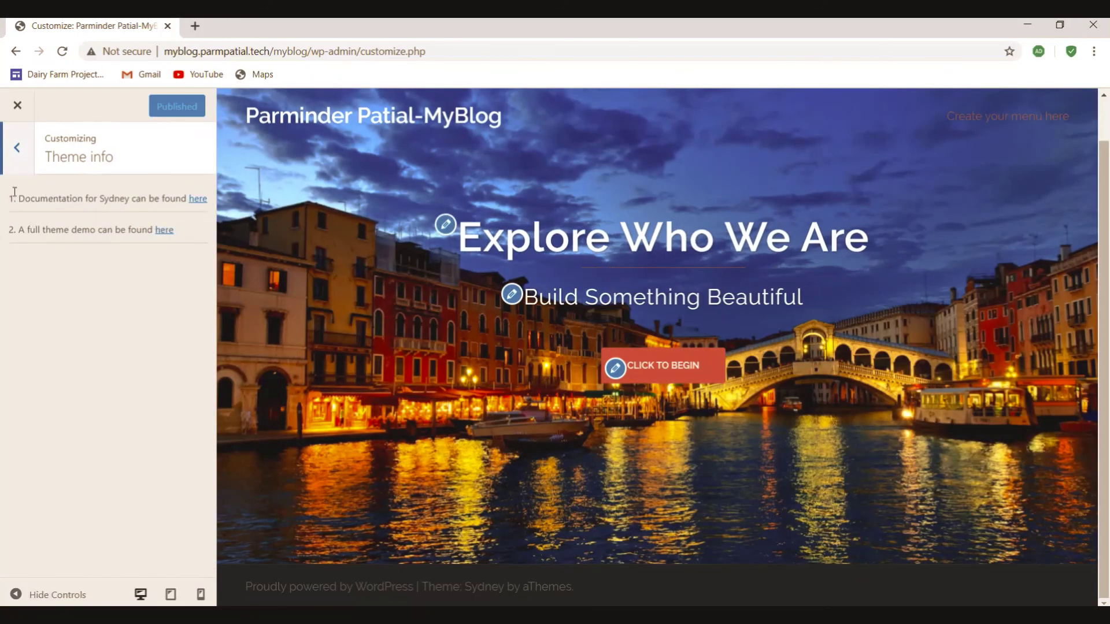
Leave the Theme info section, review the Additional CSS section with its instructions and code editor, and return to the main customizer list.
click(18, 148)
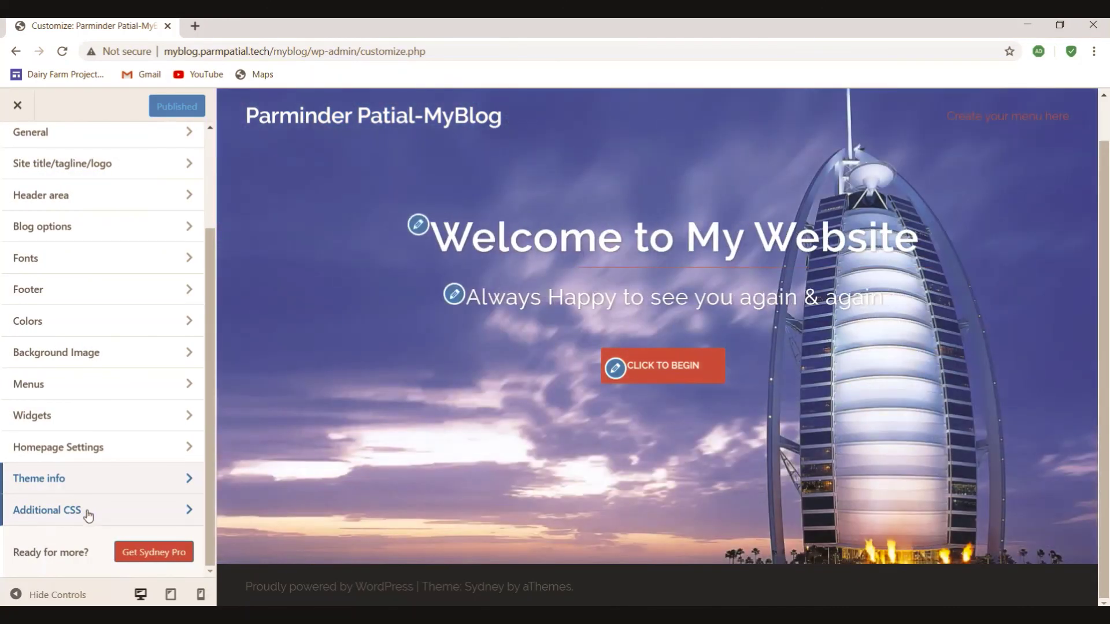
click(87, 512)
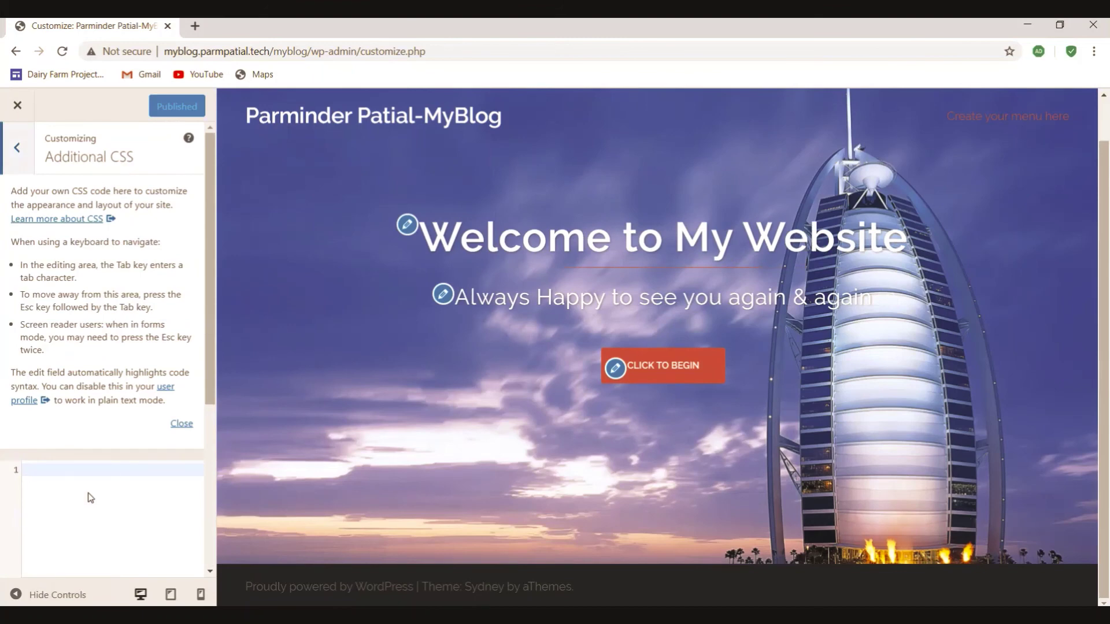
scroll(95, 477, down, 5)
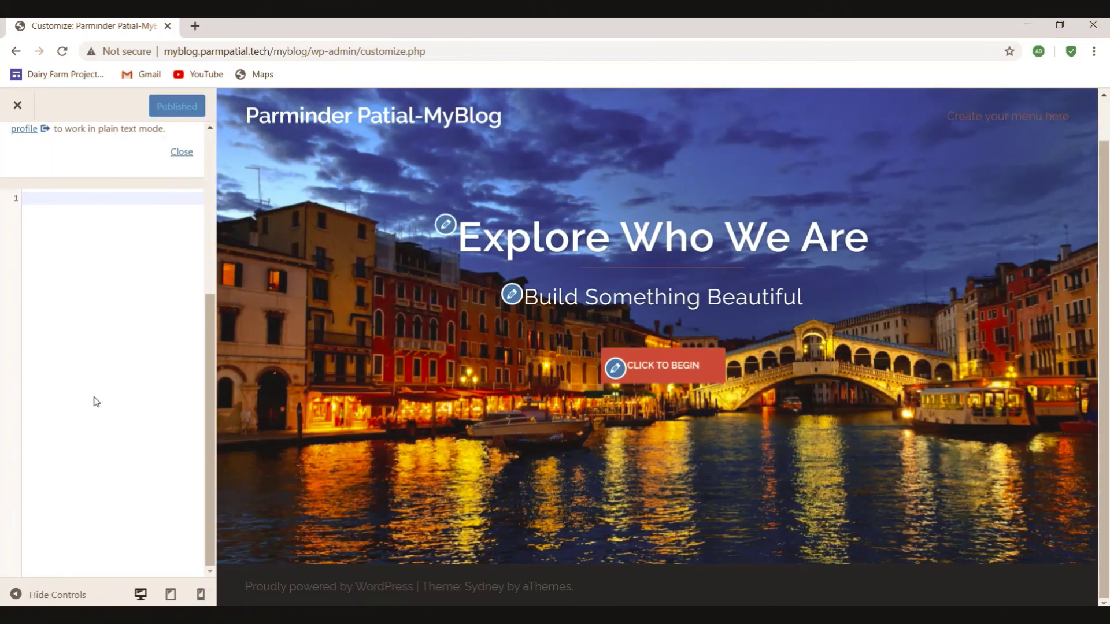
scroll(92, 402, up, 5)
scroll(89, 403, down, 5)
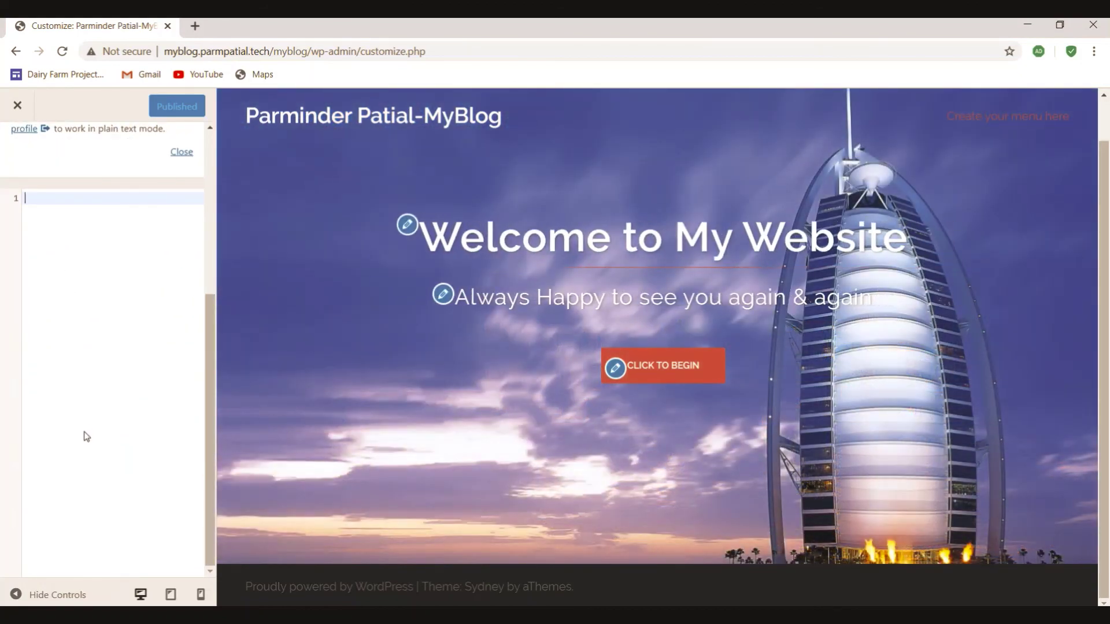
scroll(86, 428, up, 5)
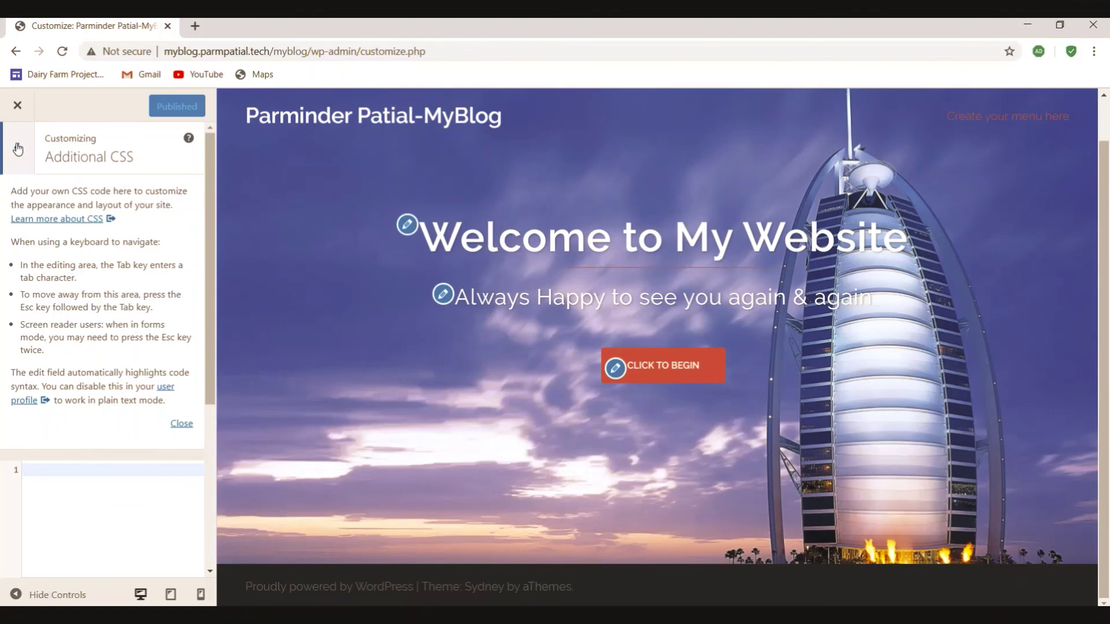
click(18, 150)
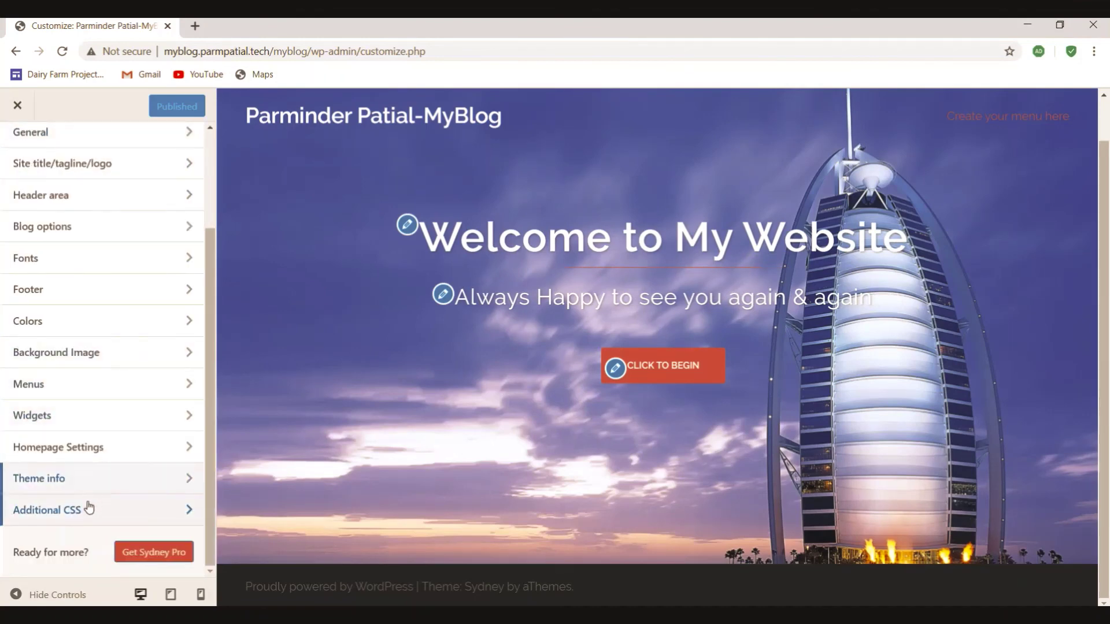